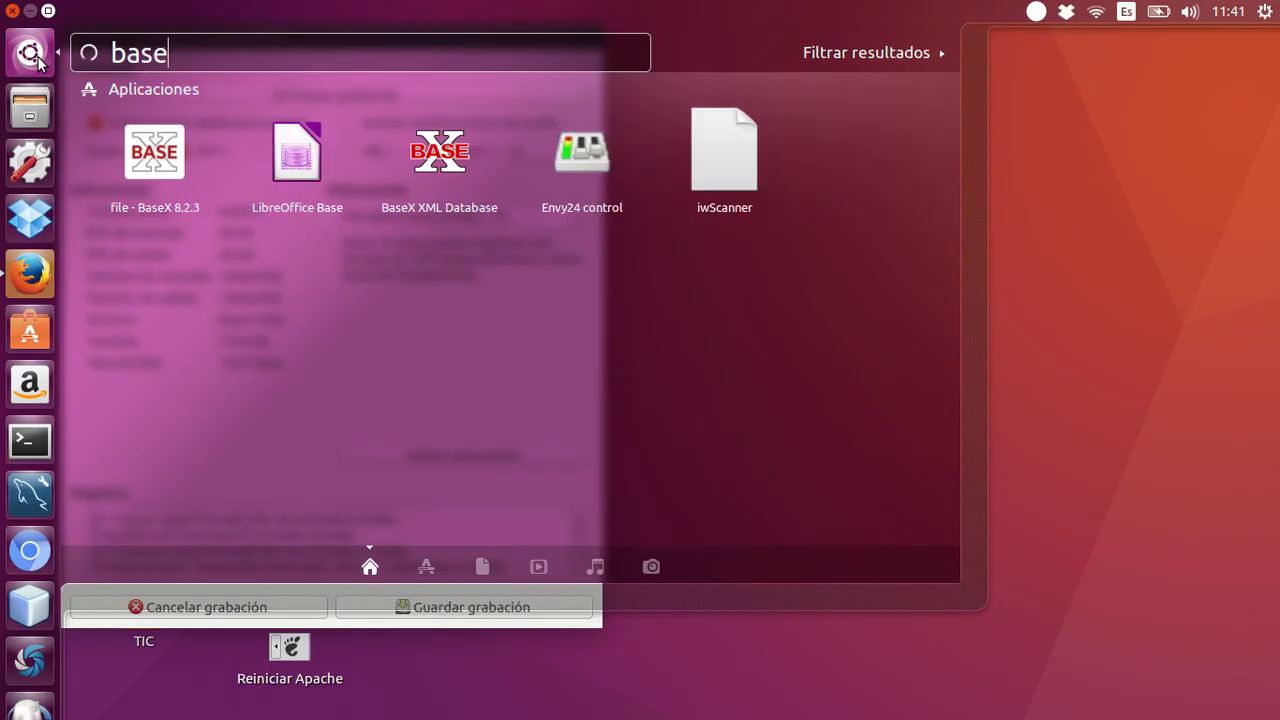
Launch LibreOffice Base and choose to create a new database with the embedded HSQLDB engine.
left_click(290, 140)
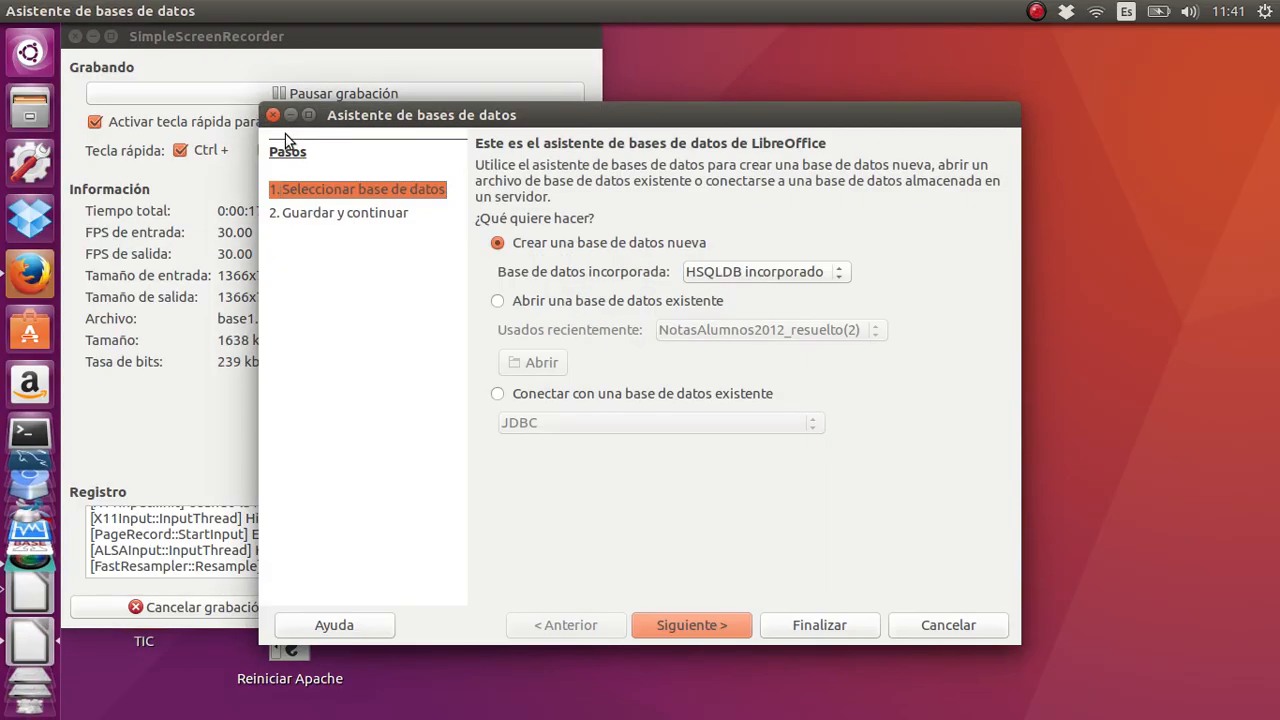
left_click(727, 272)
left_click(649, 242)
left_click(687, 623)
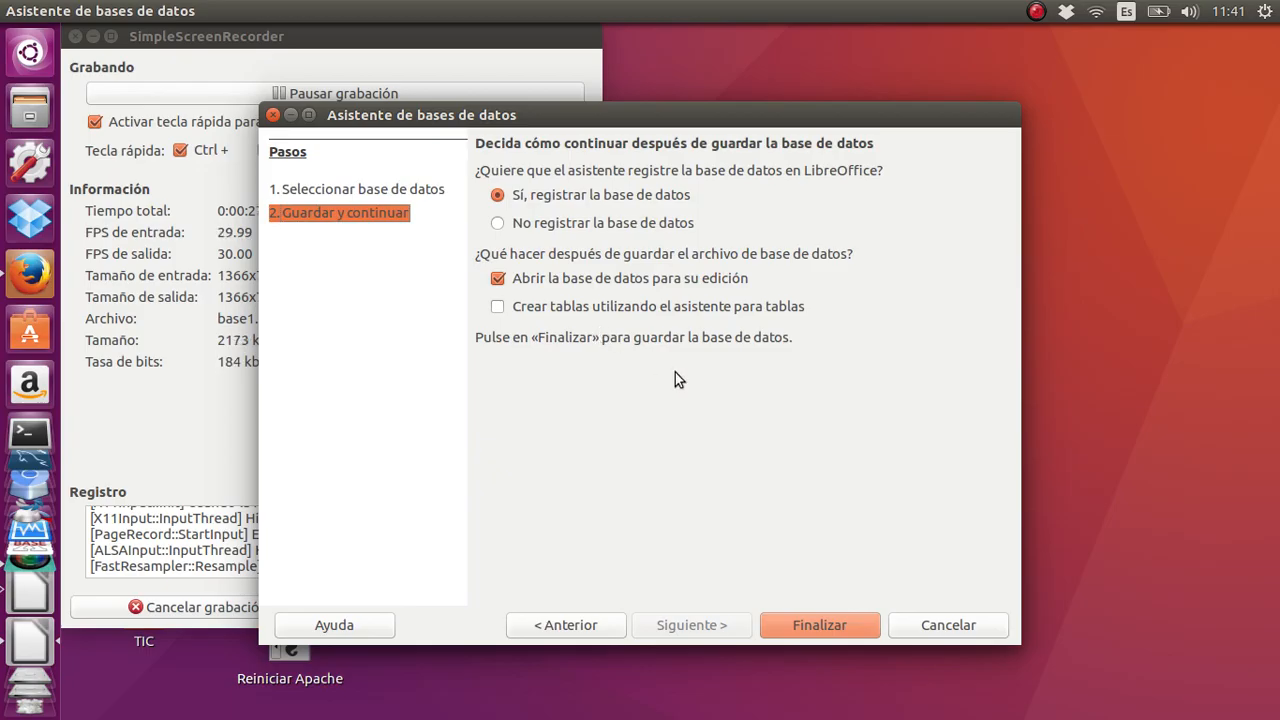
Finish the database wizard with its default options and save the database in the Escritorio folder as ejemplo_alumnos.
left_click(807, 619)
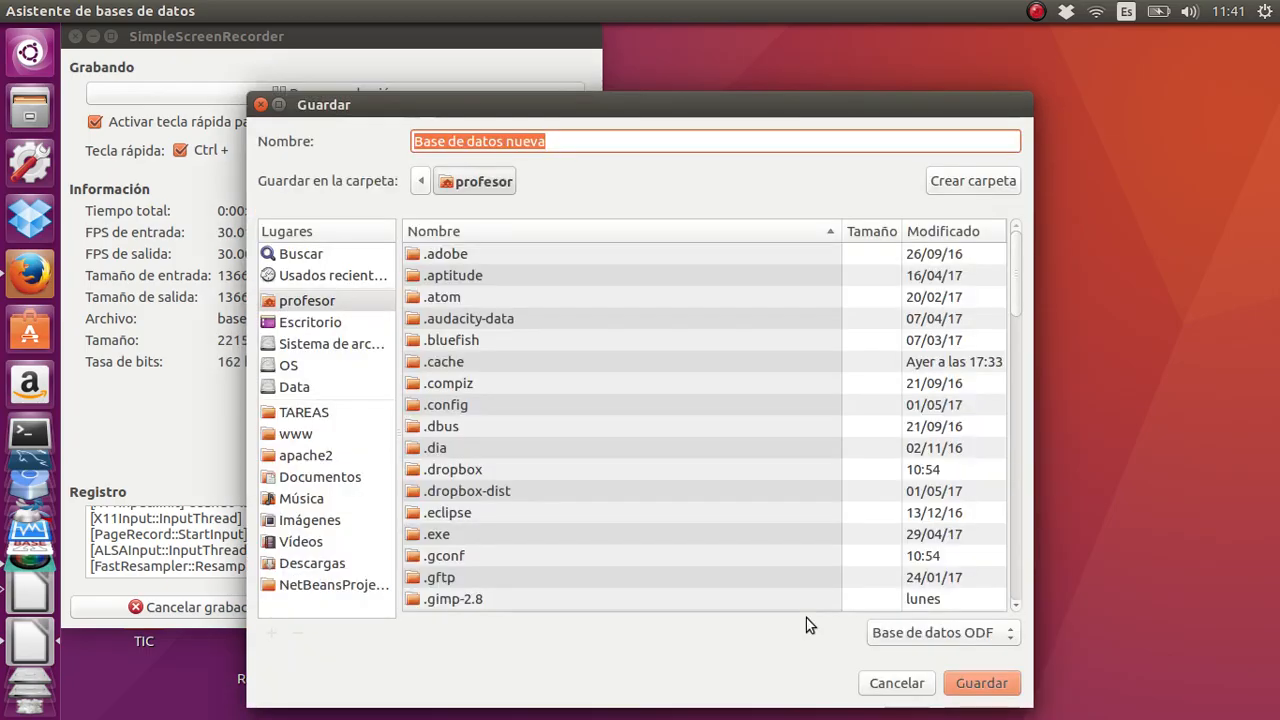
left_click(310, 322)
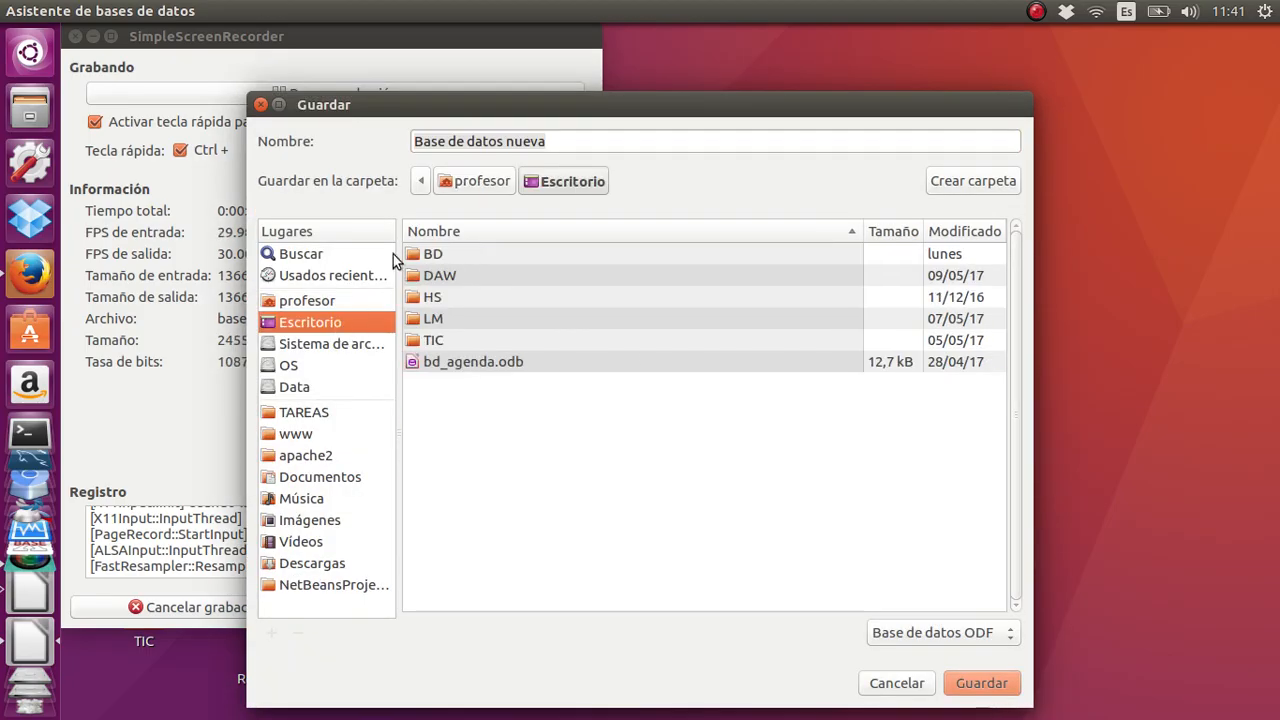
type("ejem")
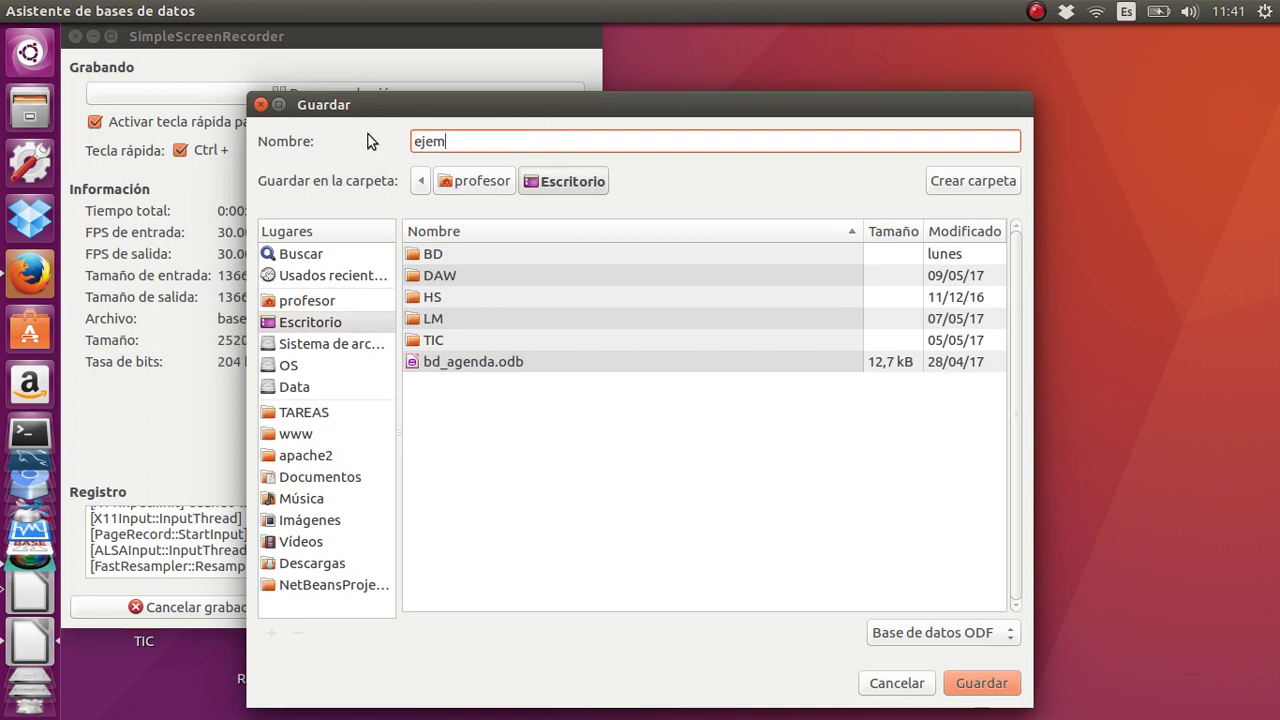
type("plo_alumnos")
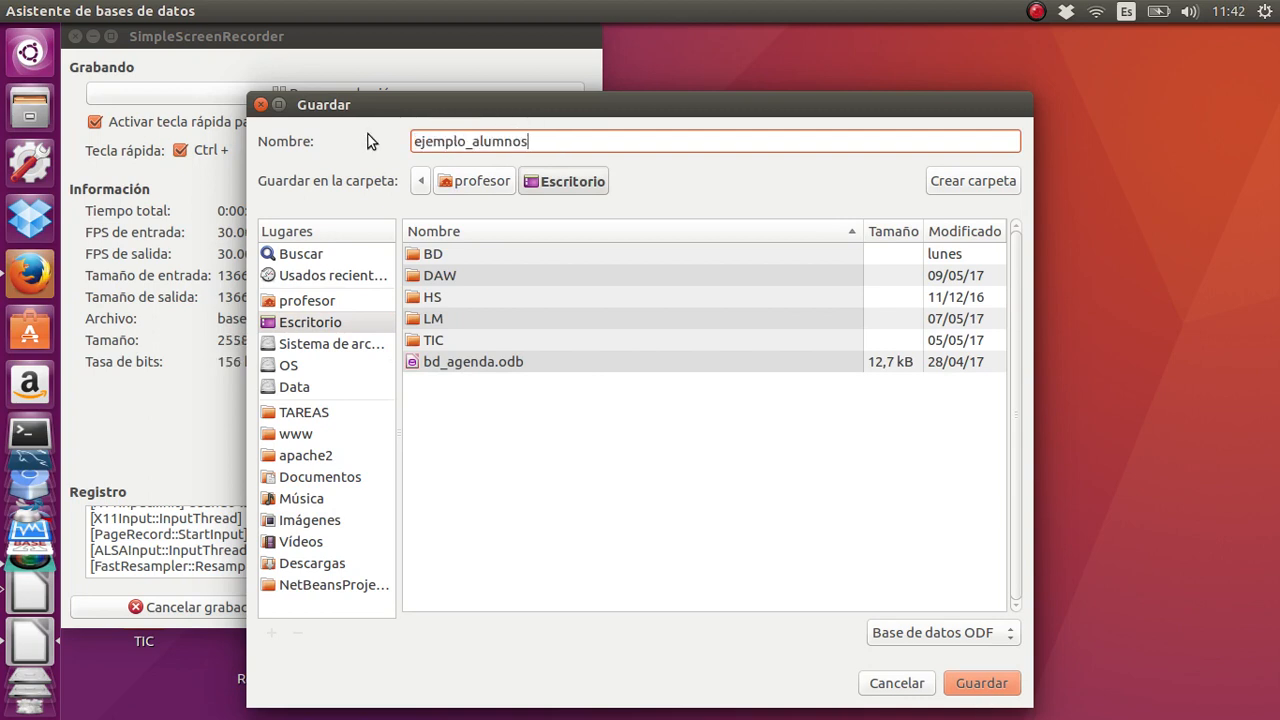
left_click(978, 686)
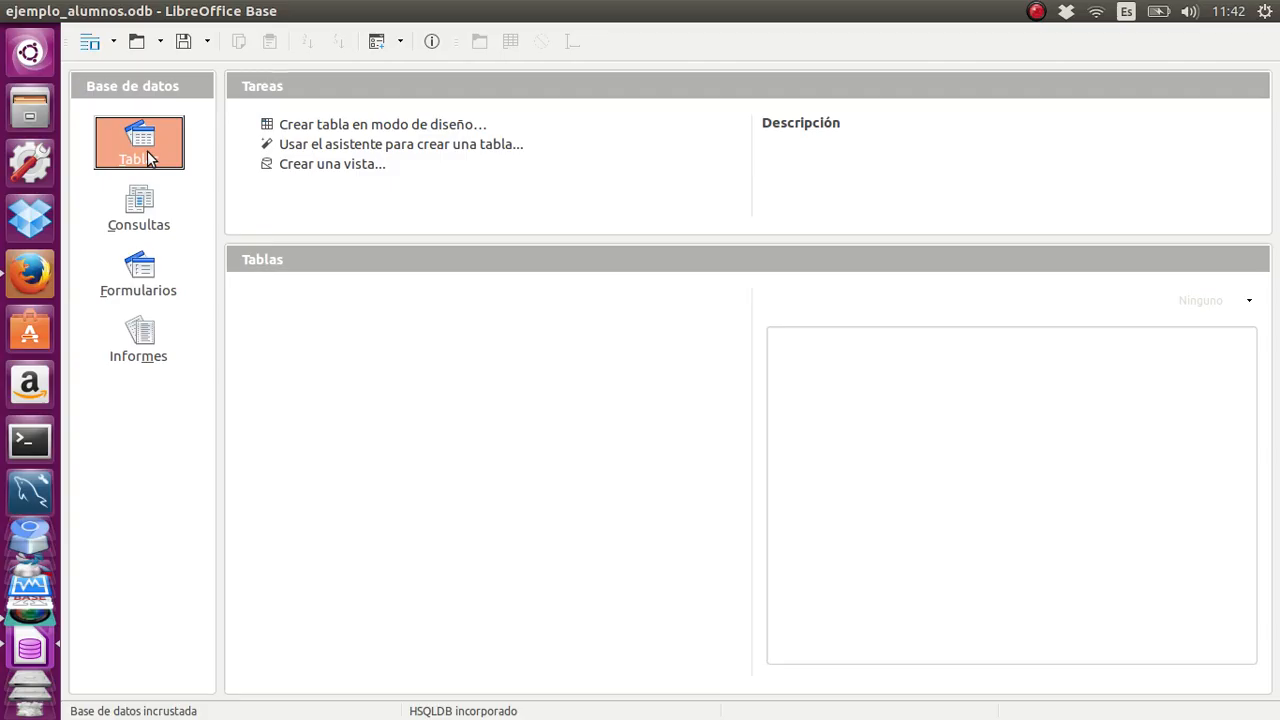
Create a table in design mode and widen the field name column to fit its heading.
left_click(337, 128)
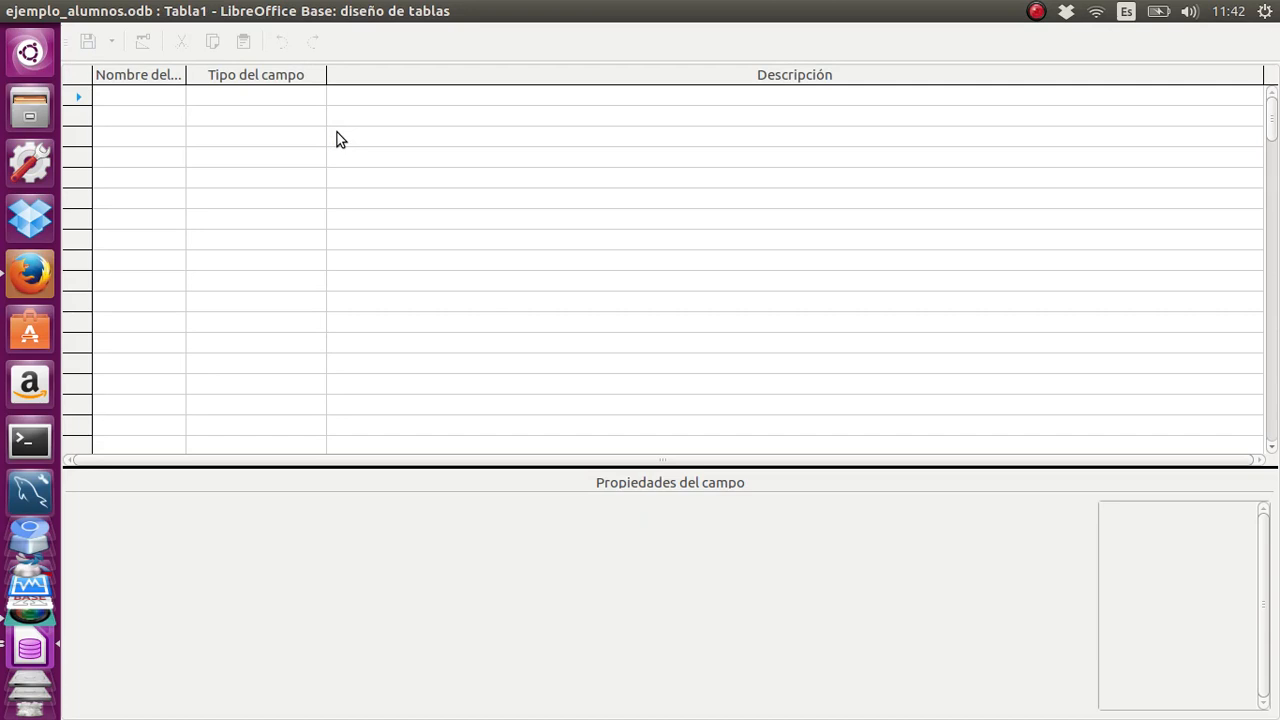
left_click(182, 73)
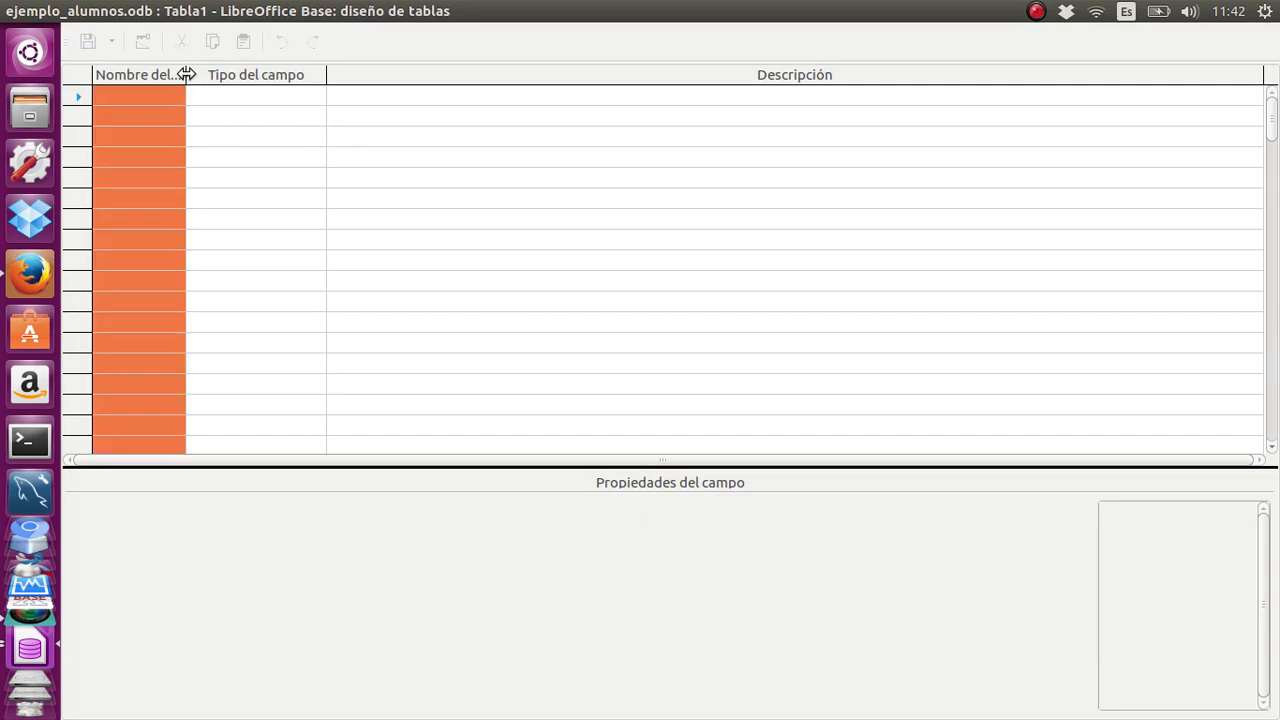
left_click_drag(186, 74, 254, 78)
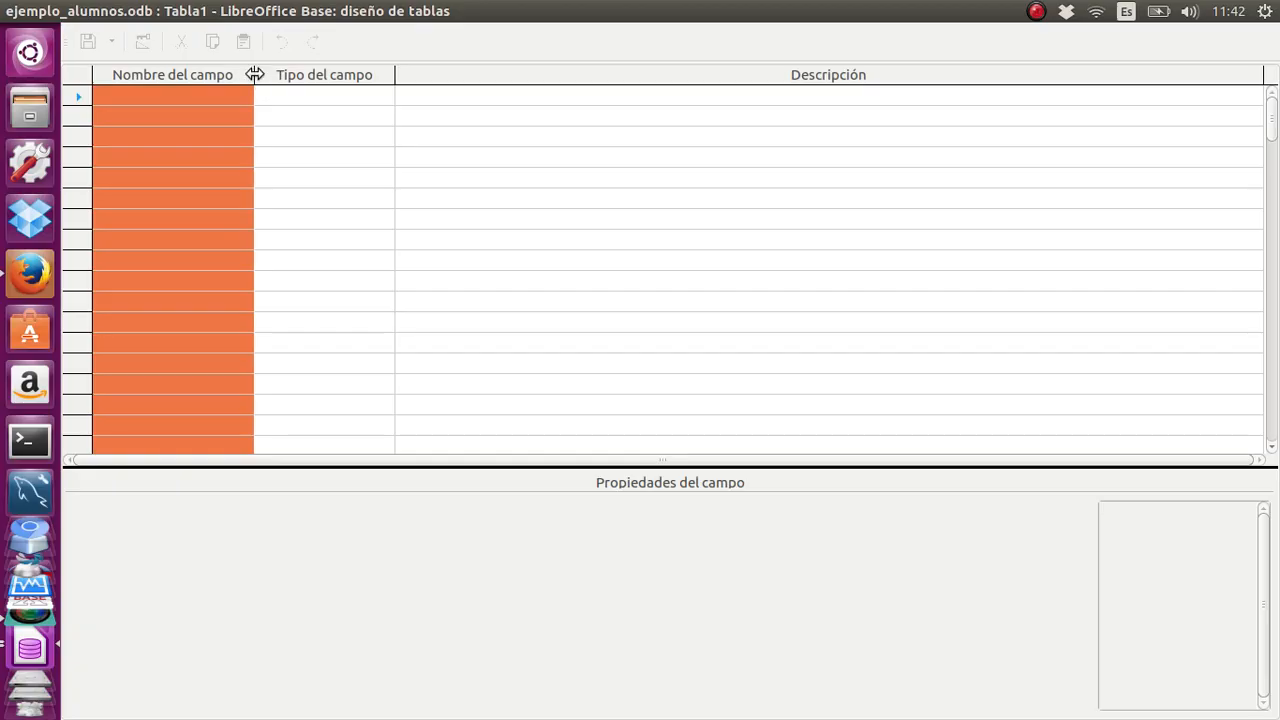
left_click_drag(257, 74, 238, 74)
Add the fields codAlumno, nombre, apellidos and fecNacimiento in the first four rows of the table design.
left_click(206, 90)
type("codAlumno")
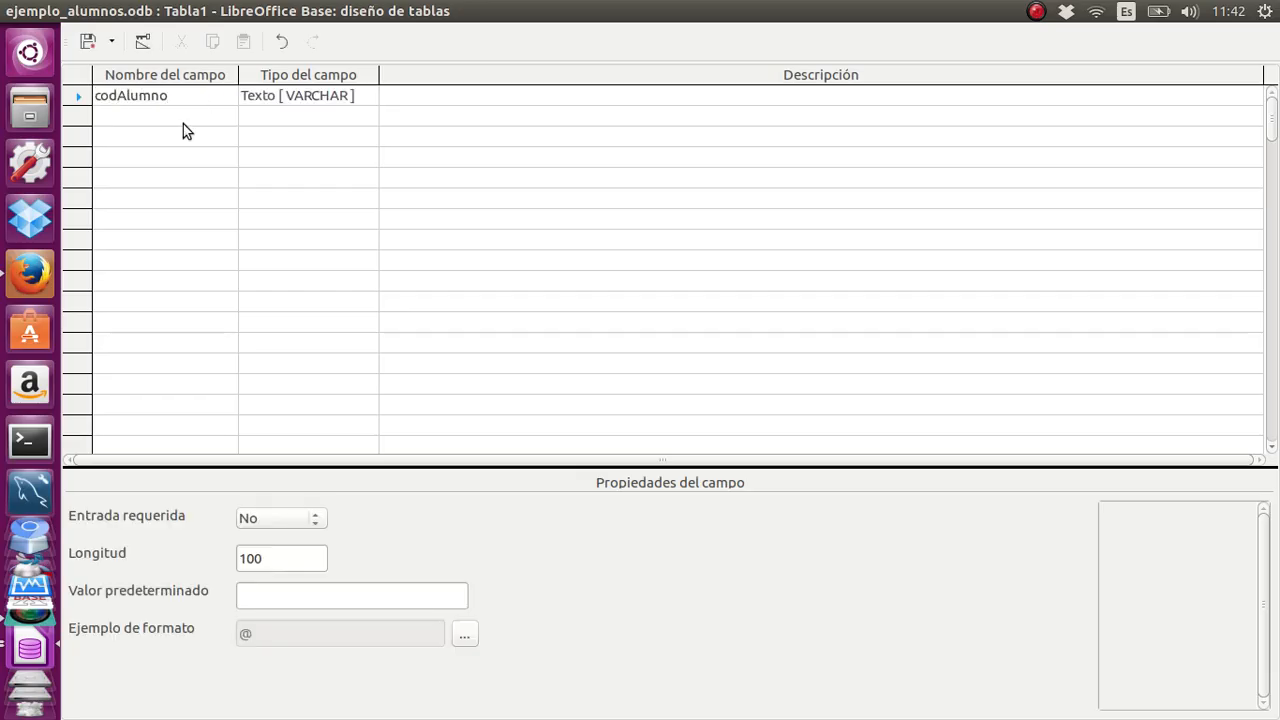
left_click(183, 124)
type("nombre")
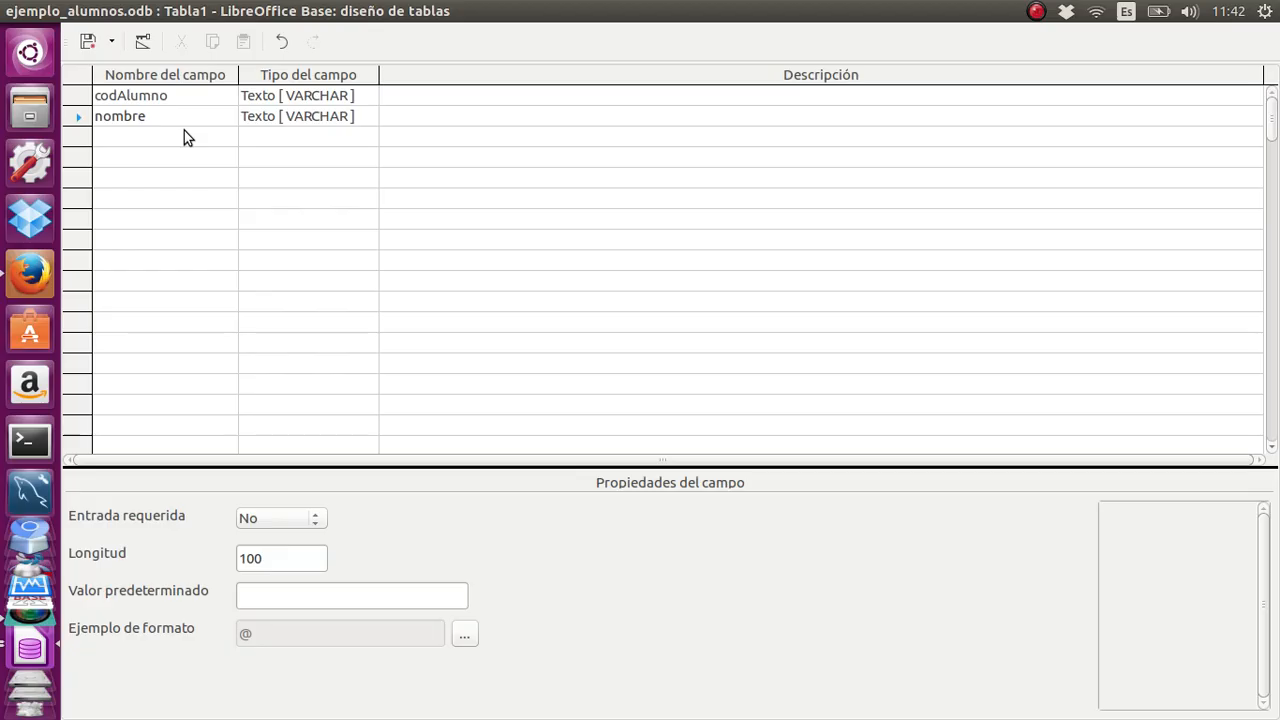
left_click(185, 132)
type("apellidos")
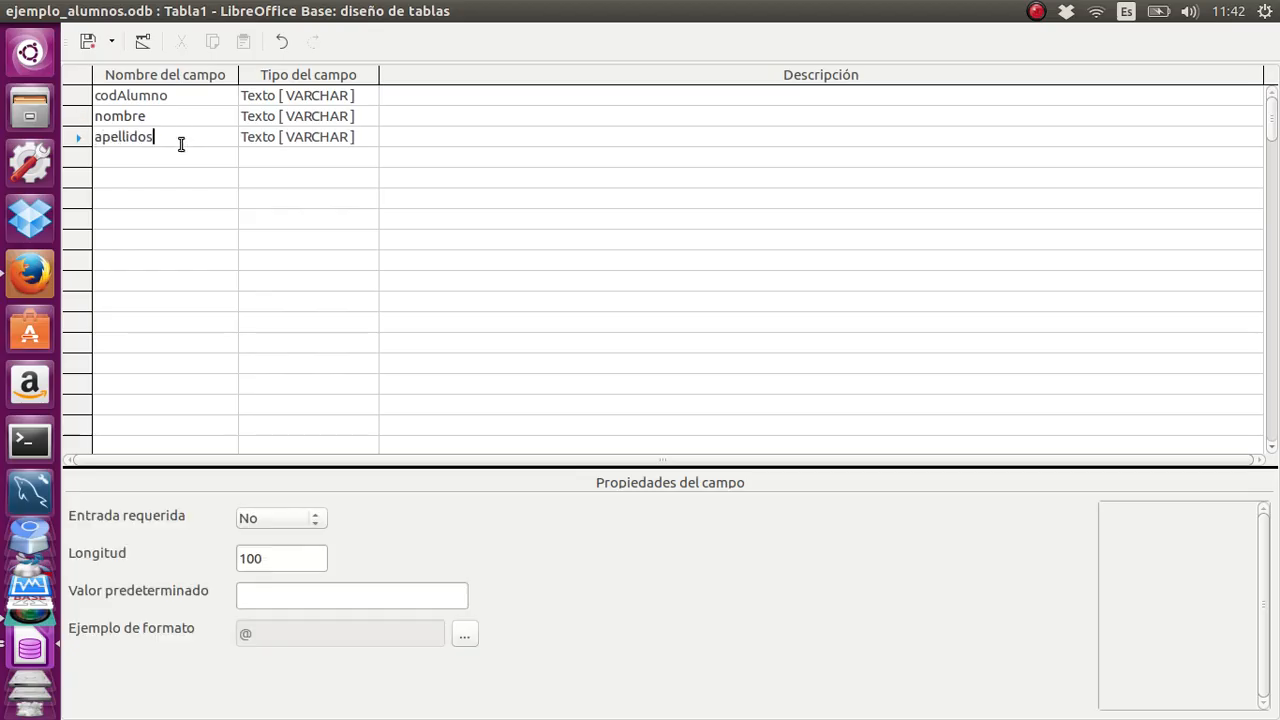
left_click(175, 158)
type("fecNacimiento")
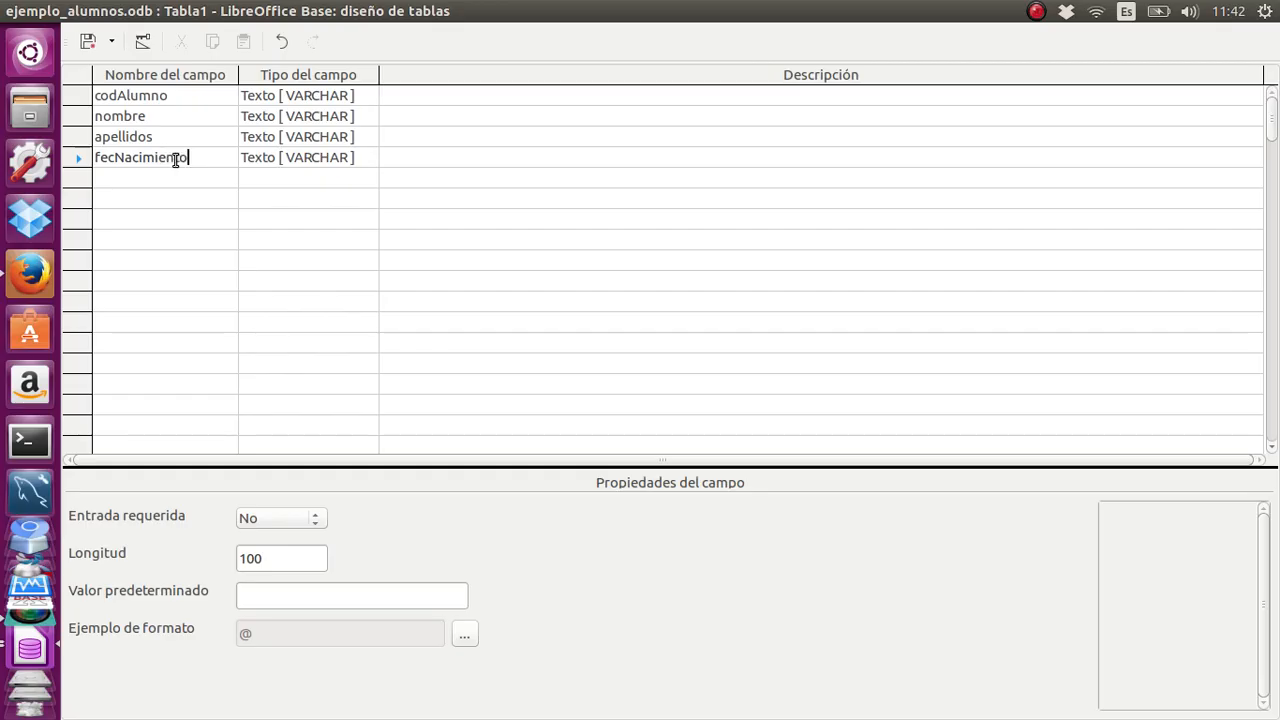
Add the fields nivel, curso, grupo and respetidor below fecNacimiento.
left_click(175, 179)
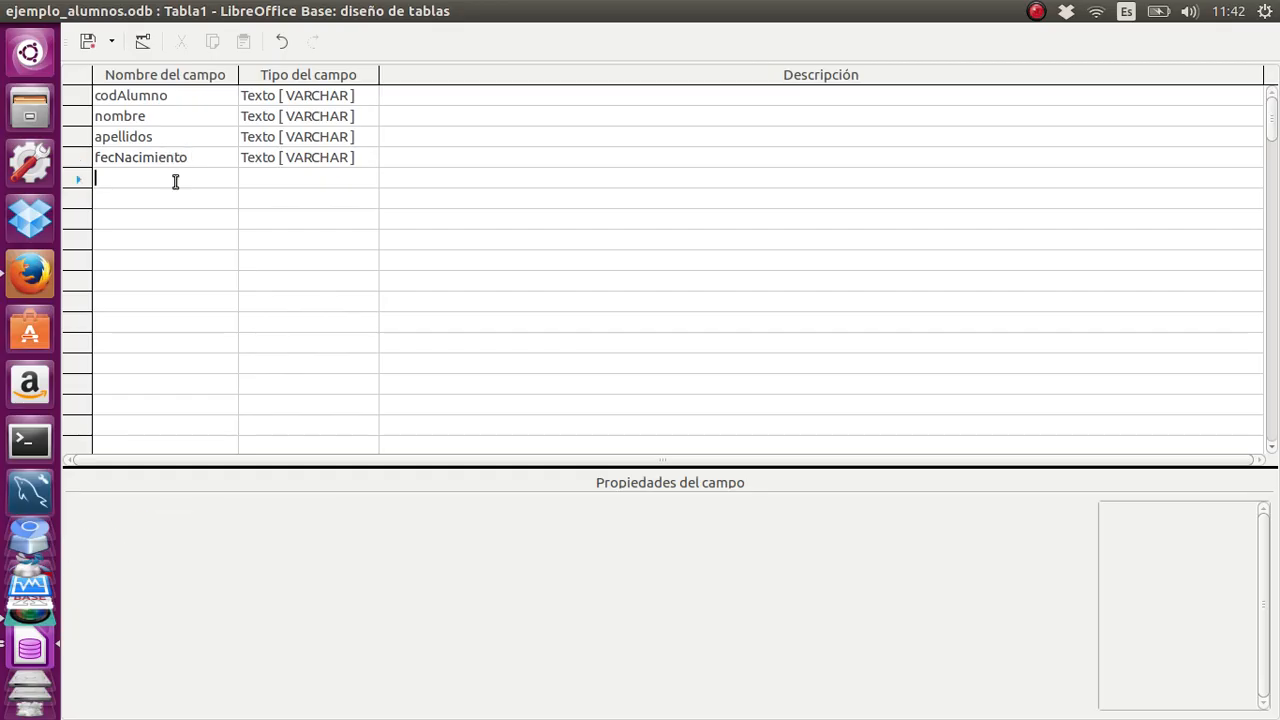
type("nivel")
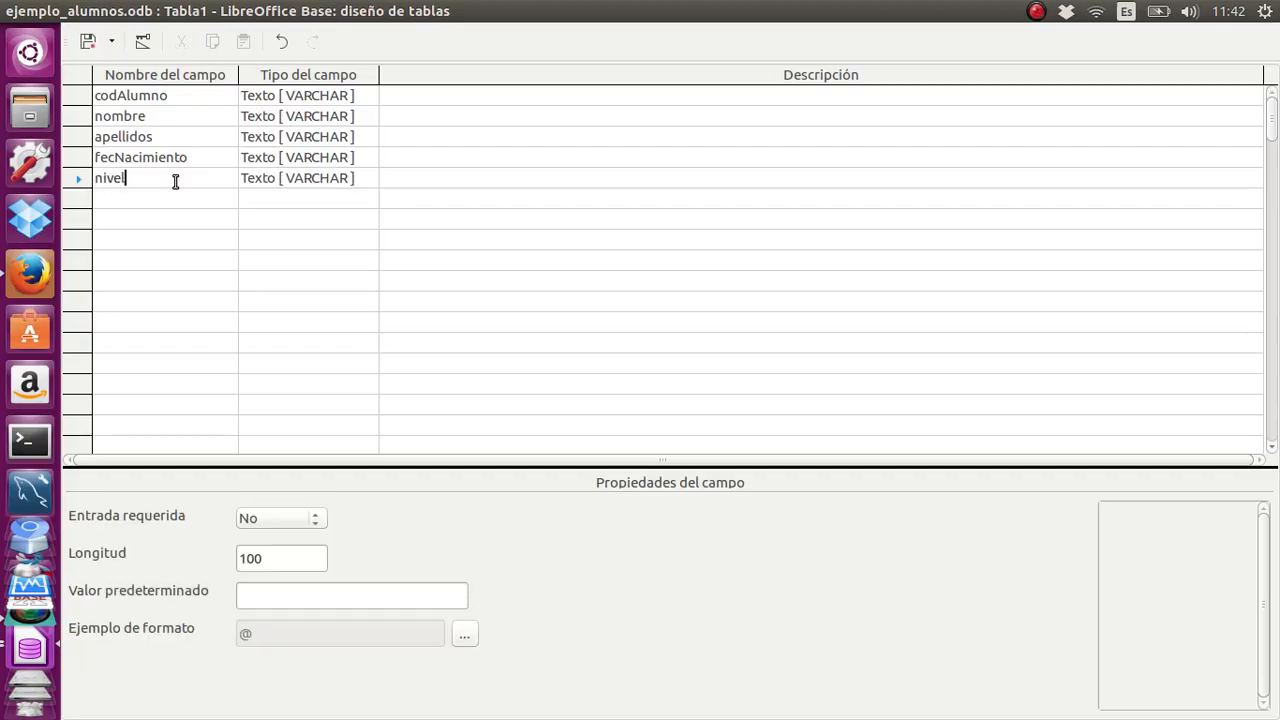
left_click(174, 203)
type("curso")
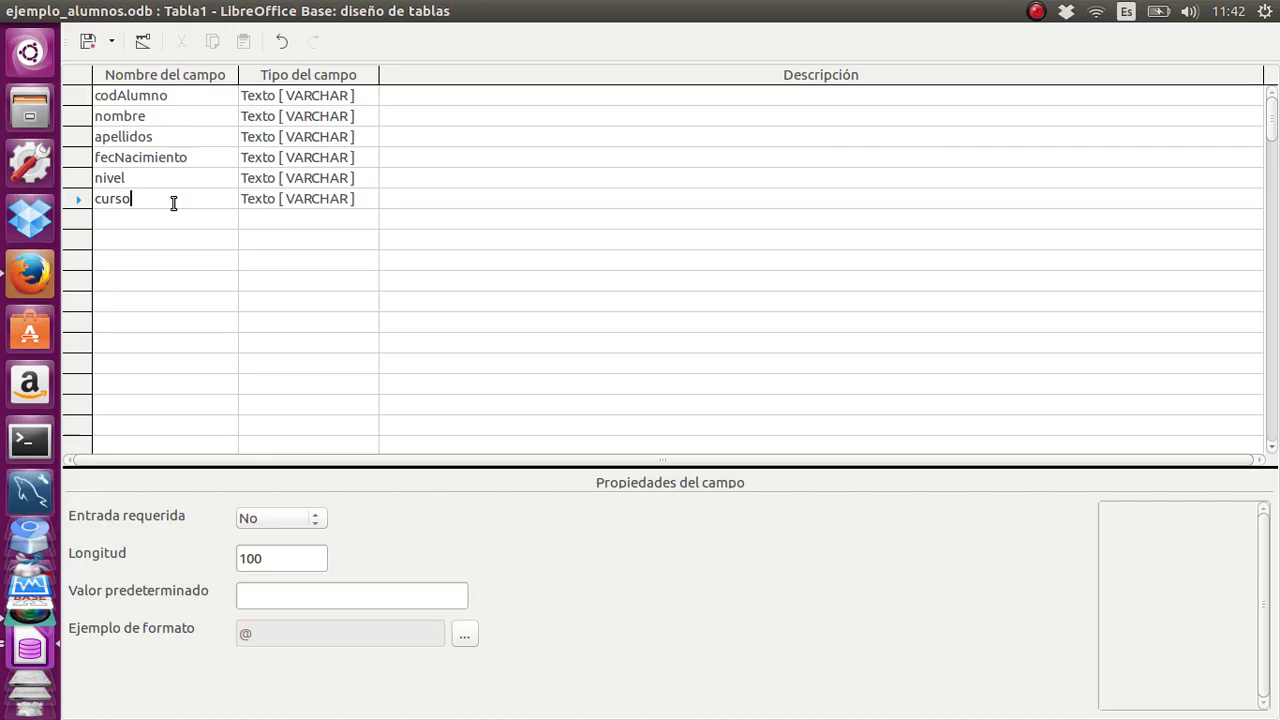
left_click(167, 220)
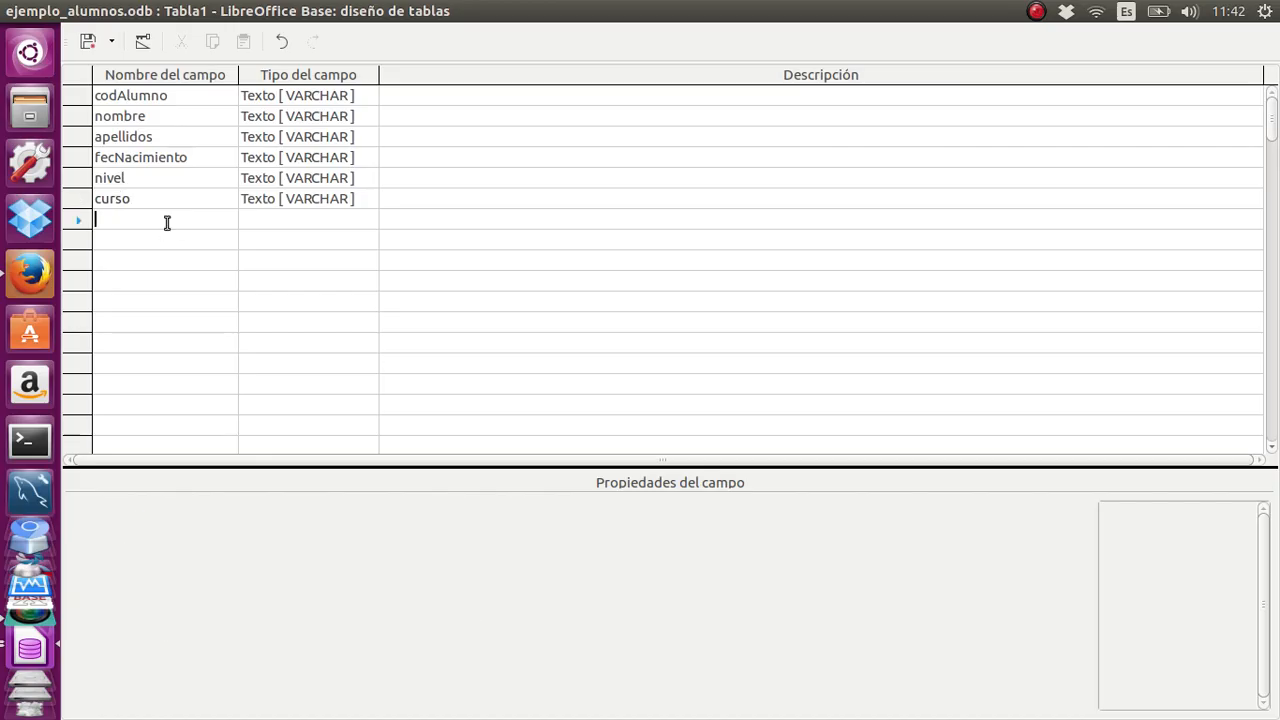
type("grupo")
left_click(159, 240)
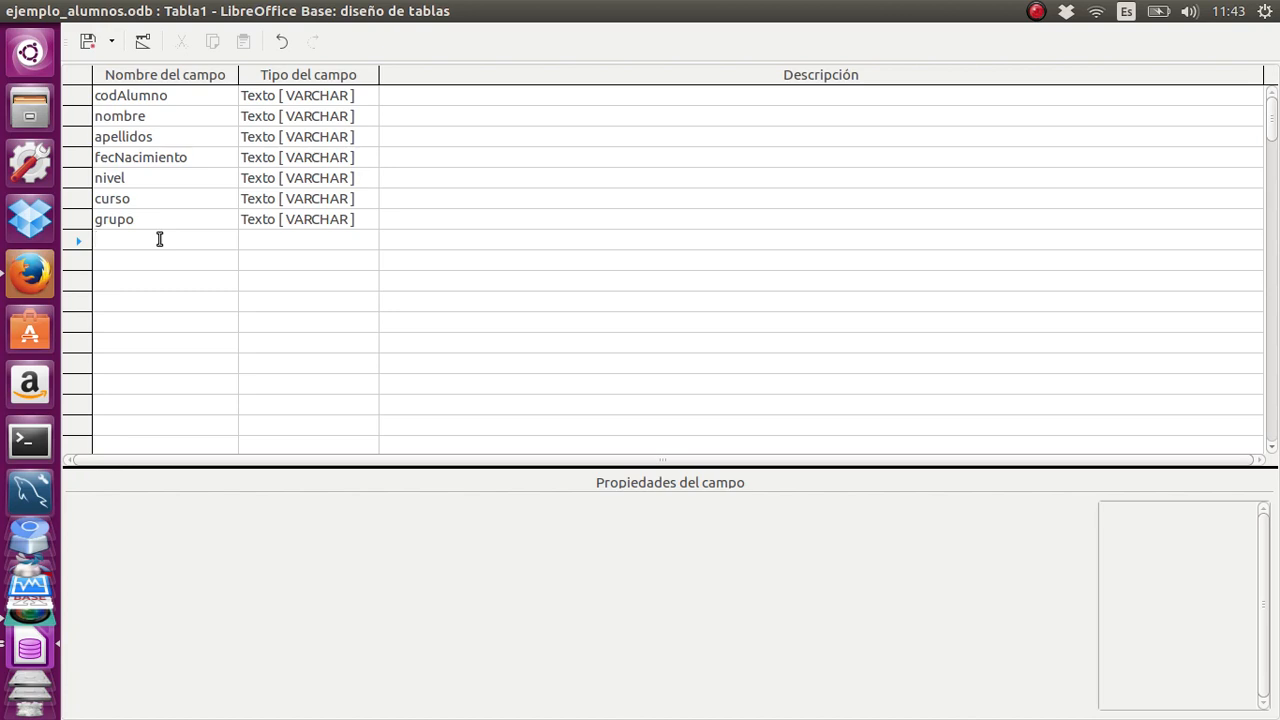
type("respetidor")
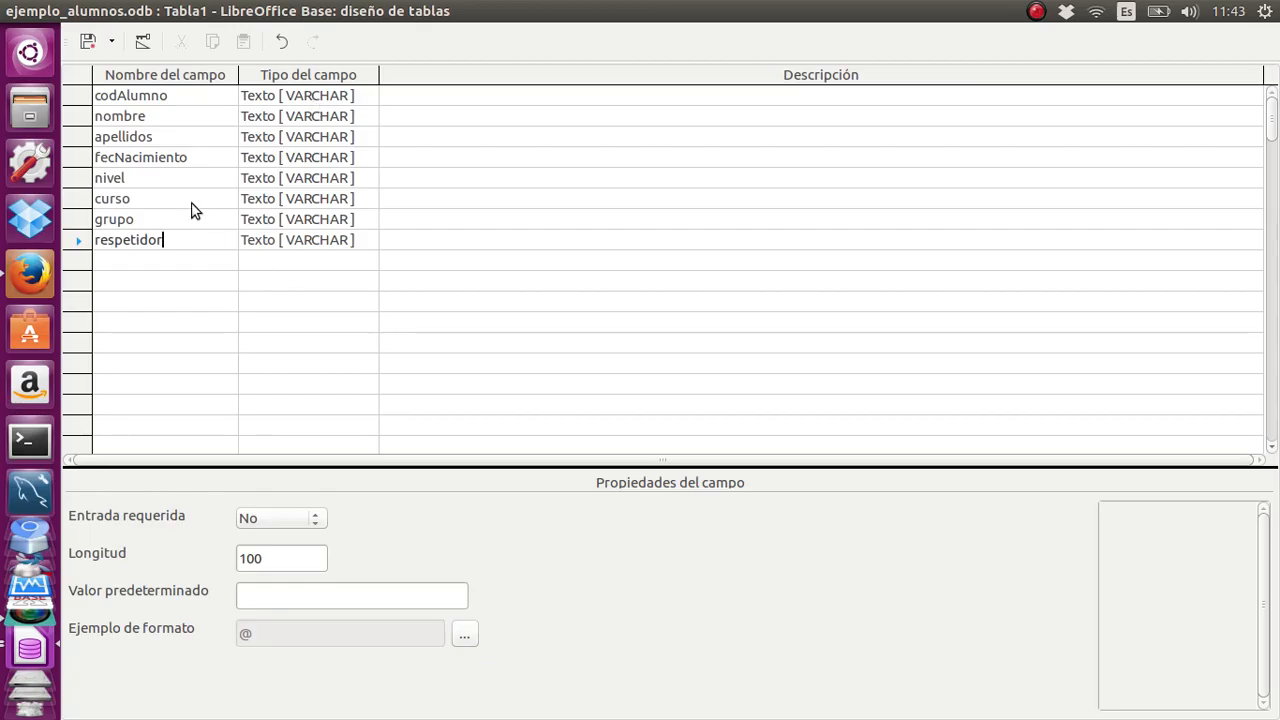
Set the field type of codAlumno to Entero [ INTEGER ].
left_click(308, 100)
left_click(340, 100)
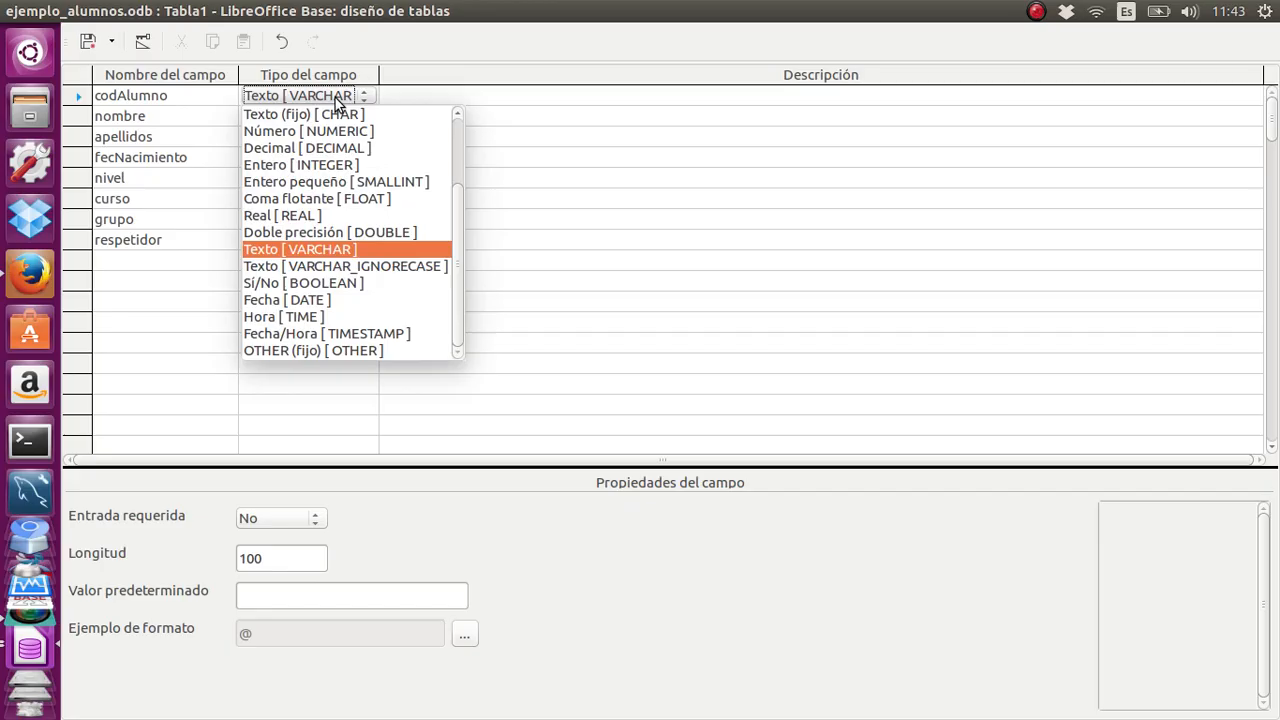
left_click(297, 166)
left_click(310, 94)
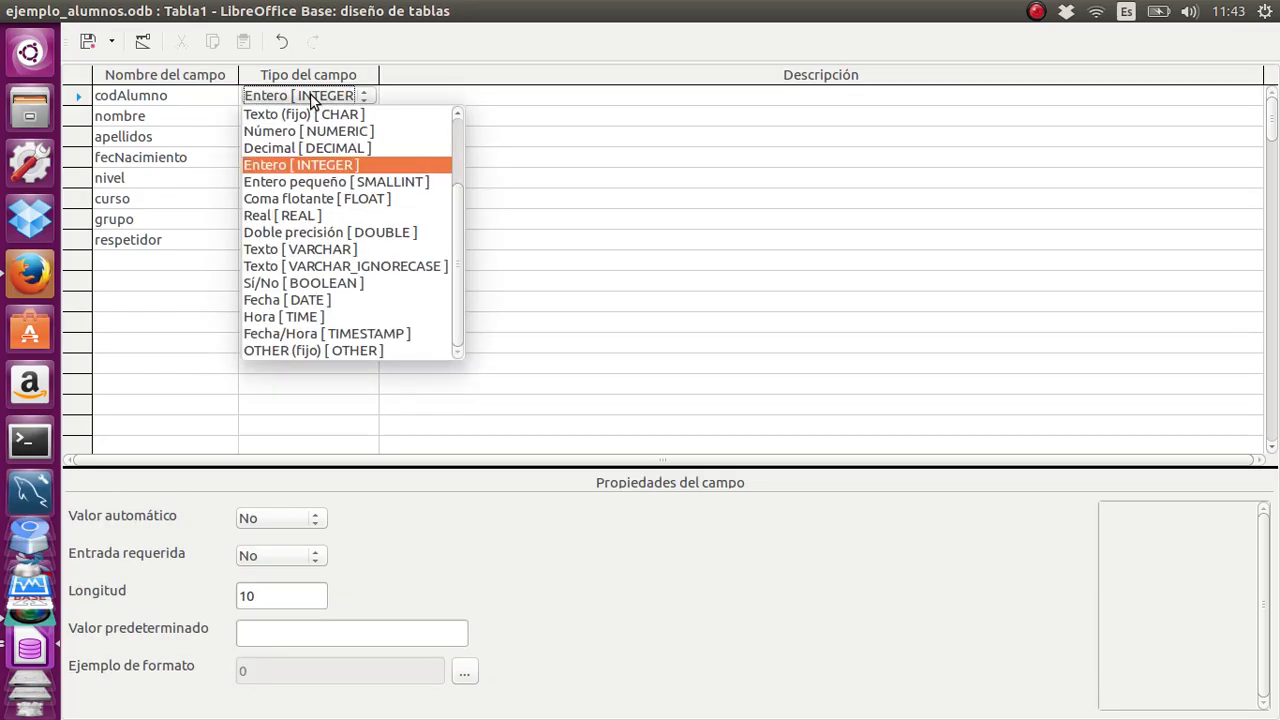
left_click(314, 168)
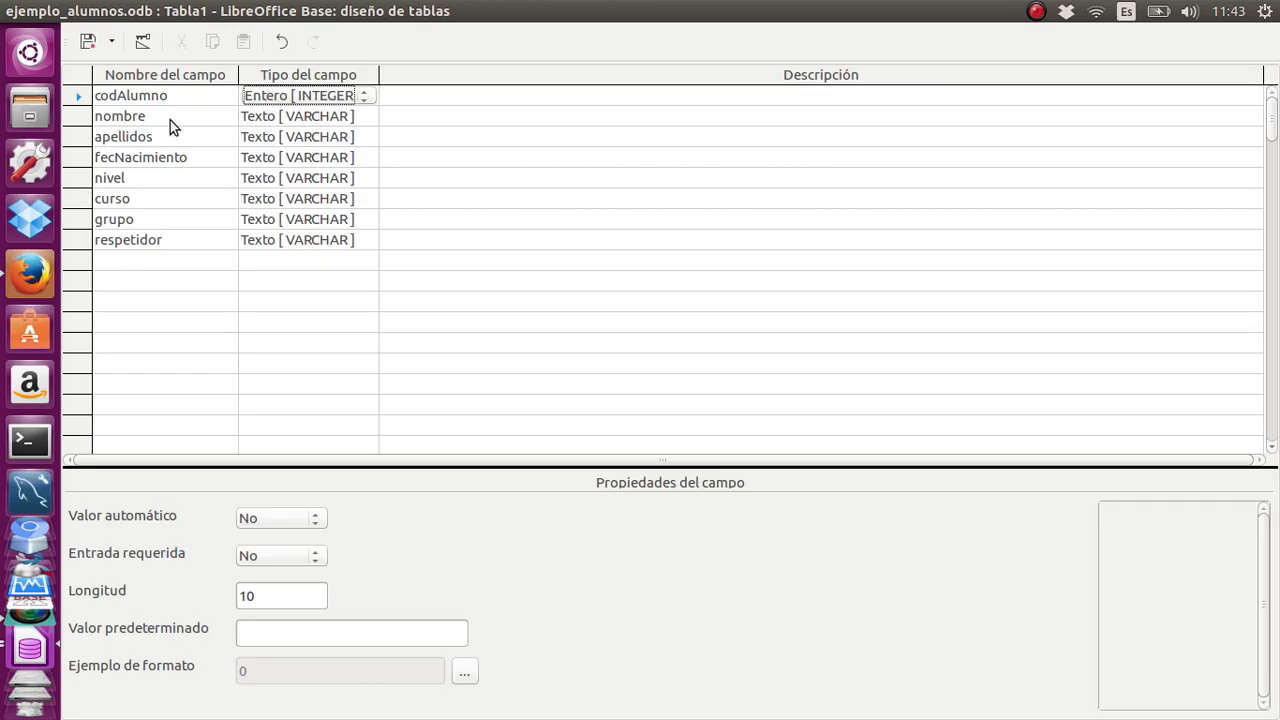
Enter "Código identificador del alumno" as the description of the codAlumno field.
left_click(409, 100)
type("Códi")
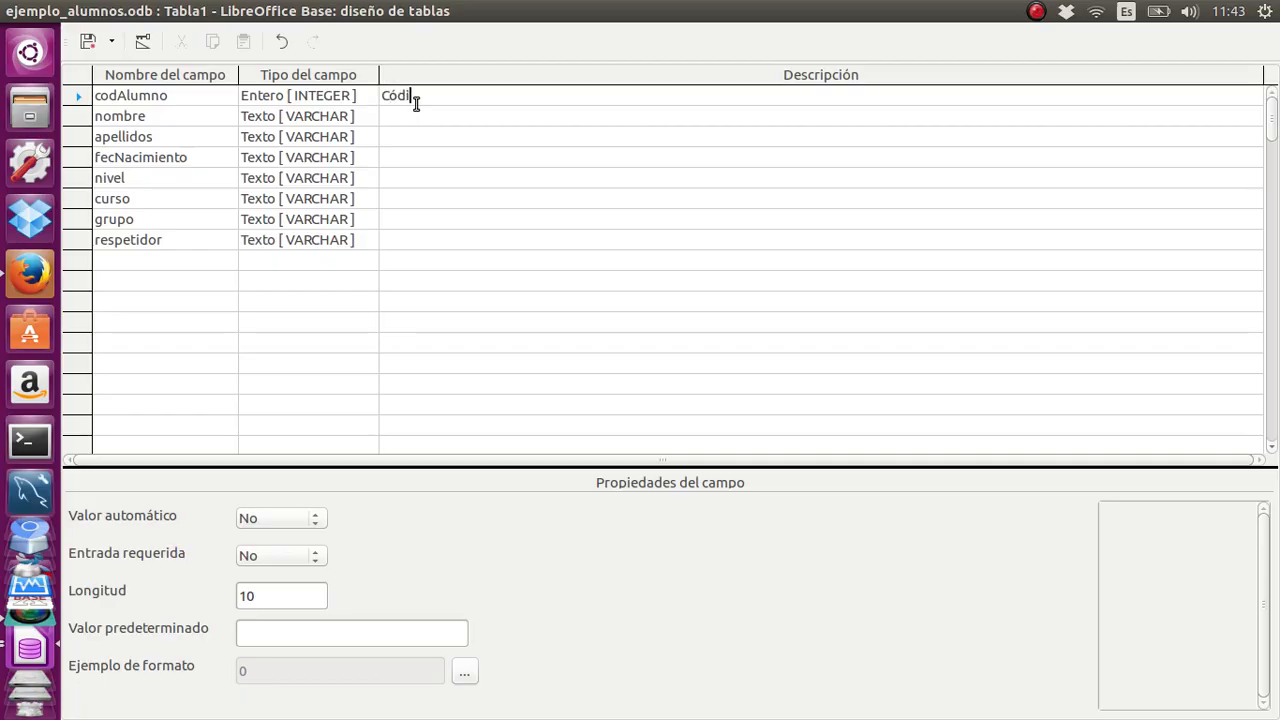
type("go identificador sel aluno")
key("BackSpace")
key("BackSpace")
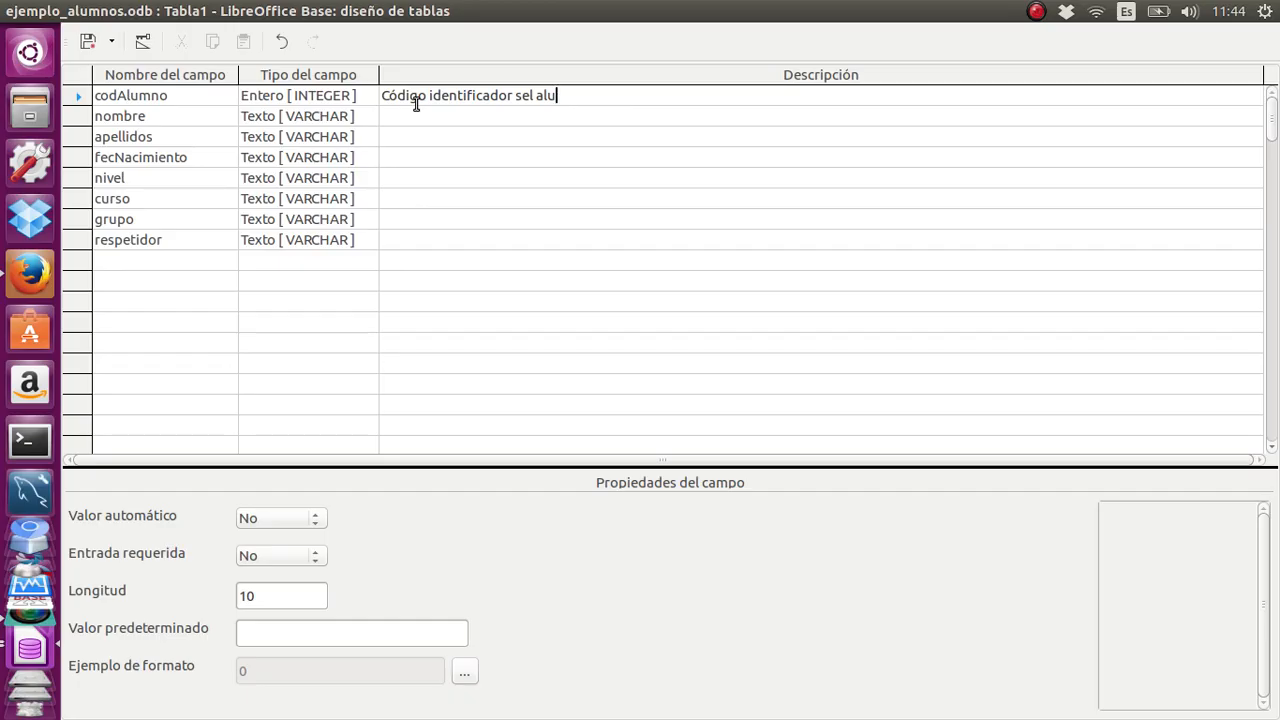
type("mno")
double_click(530, 95)
key("BackSpace")
type("del")
Check the type options for nombre, keep Texto [ VARCHAR ], and widen the field type column slightly.
left_click(362, 118)
left_click(363, 118)
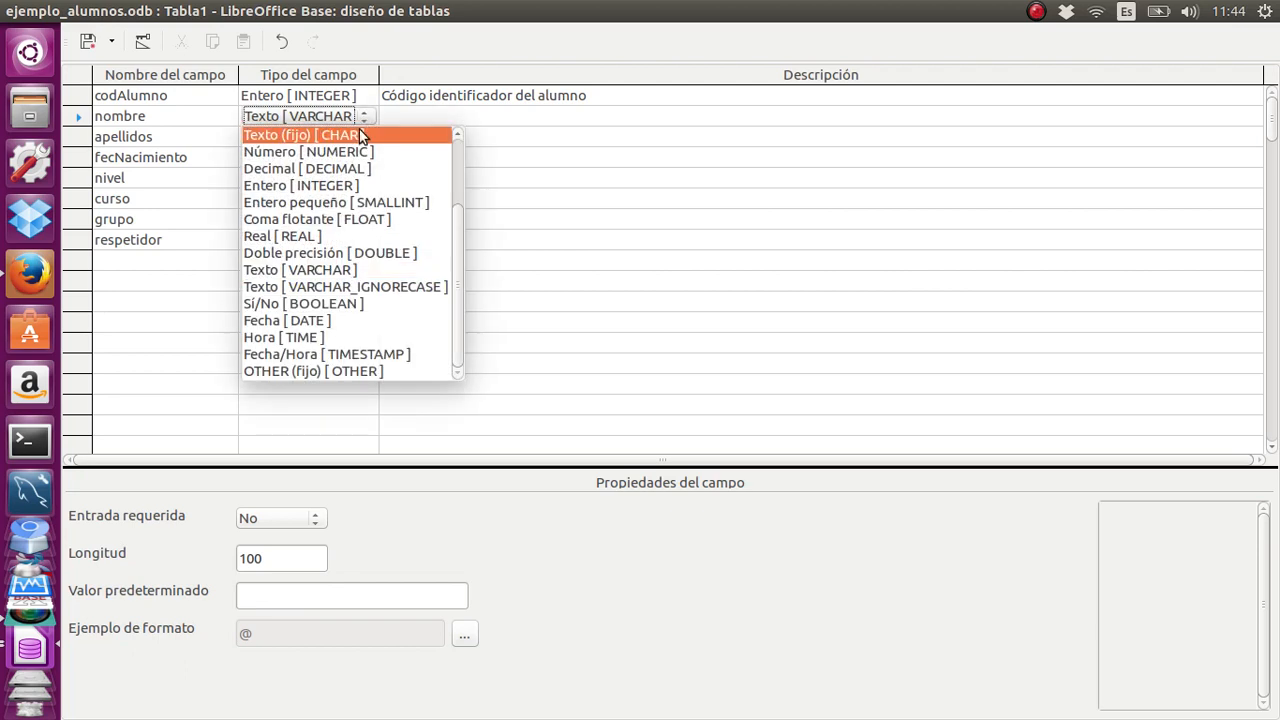
left_click(378, 74)
left_click_drag(378, 74, 398, 76)
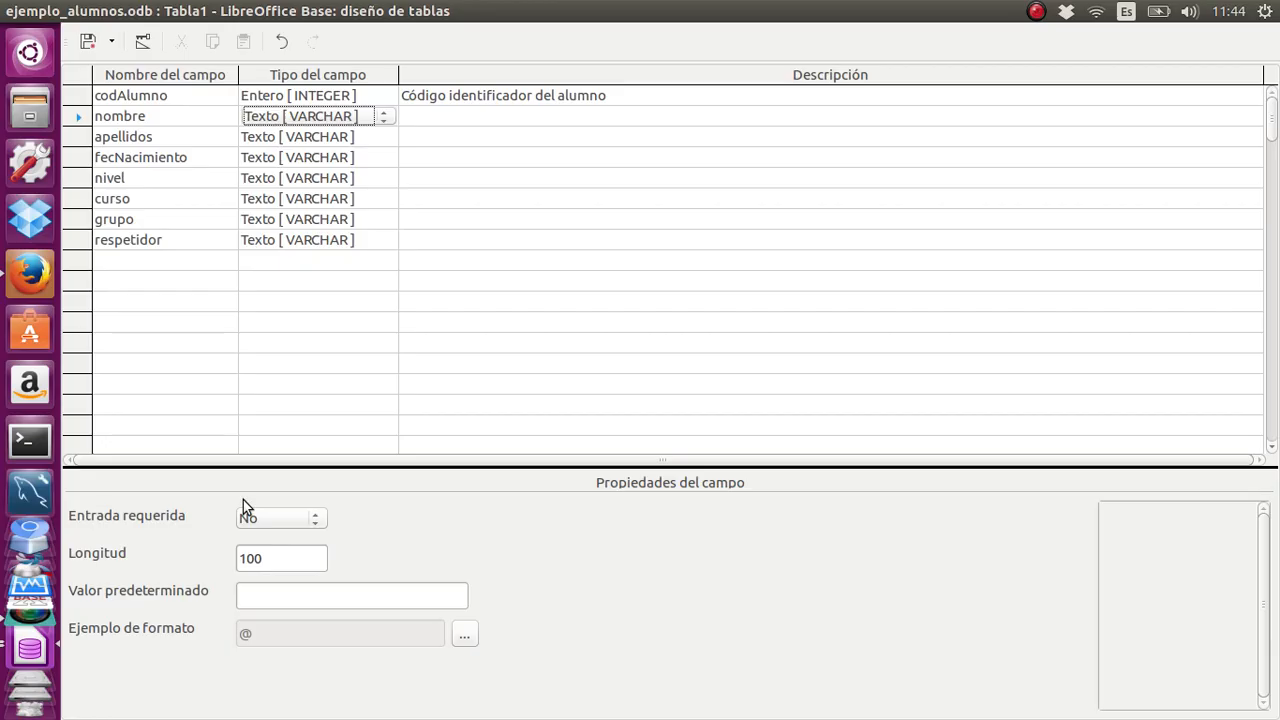
Set the nombre field's length to 25 and make its entry required (Sí).
left_click(269, 557)
left_click_drag(269, 557, 220, 557)
type("25")
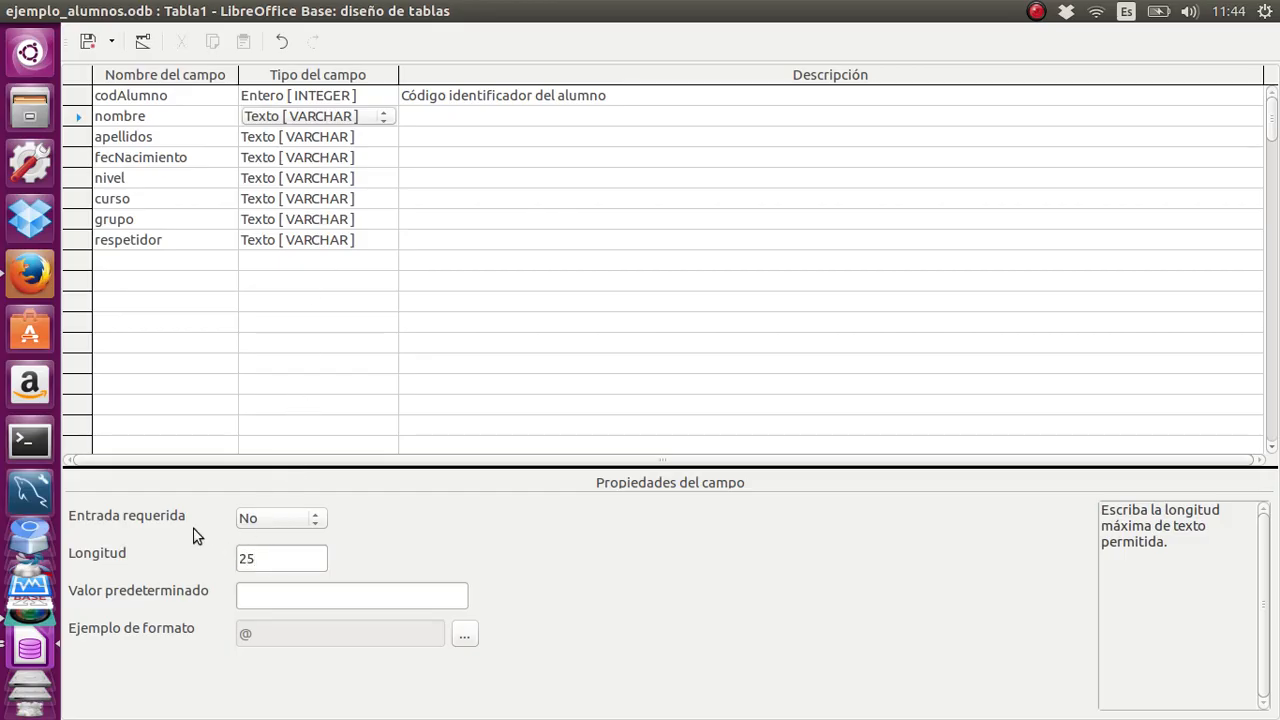
left_click(264, 520)
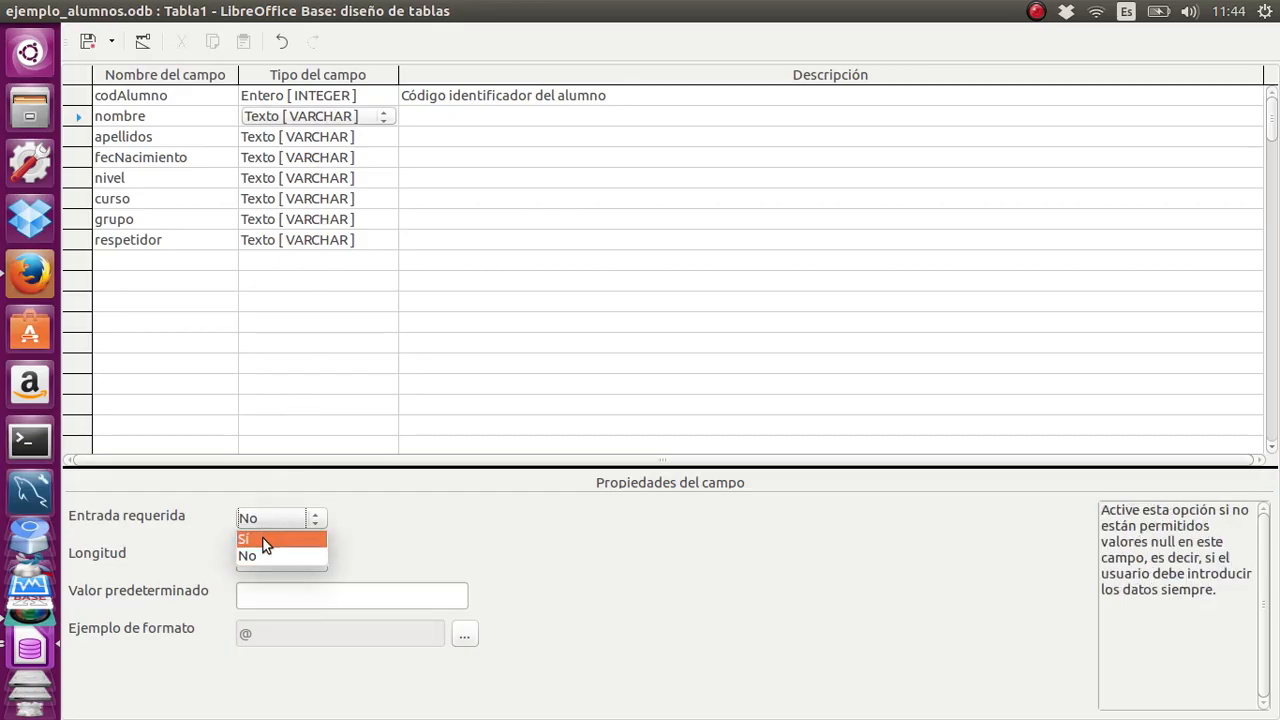
left_click(263, 536)
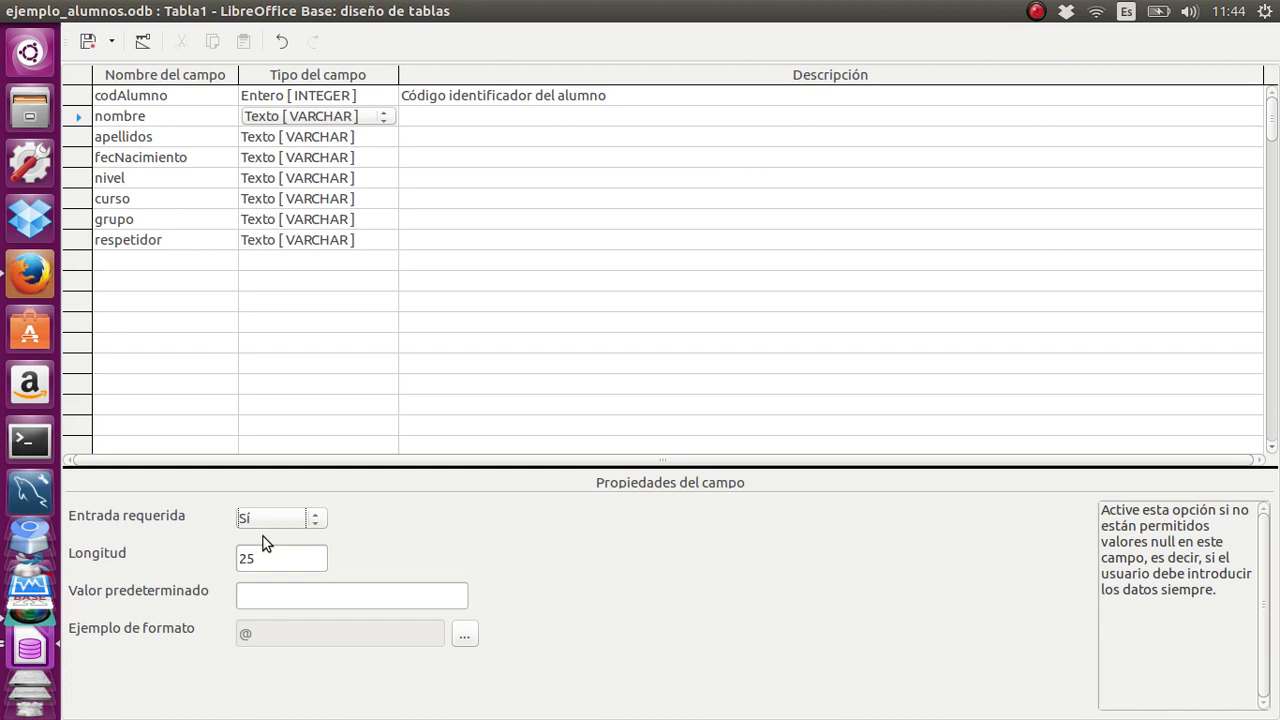
Set the apellidos field's length to 50 and make its entry required (Sí).
left_click(330, 140)
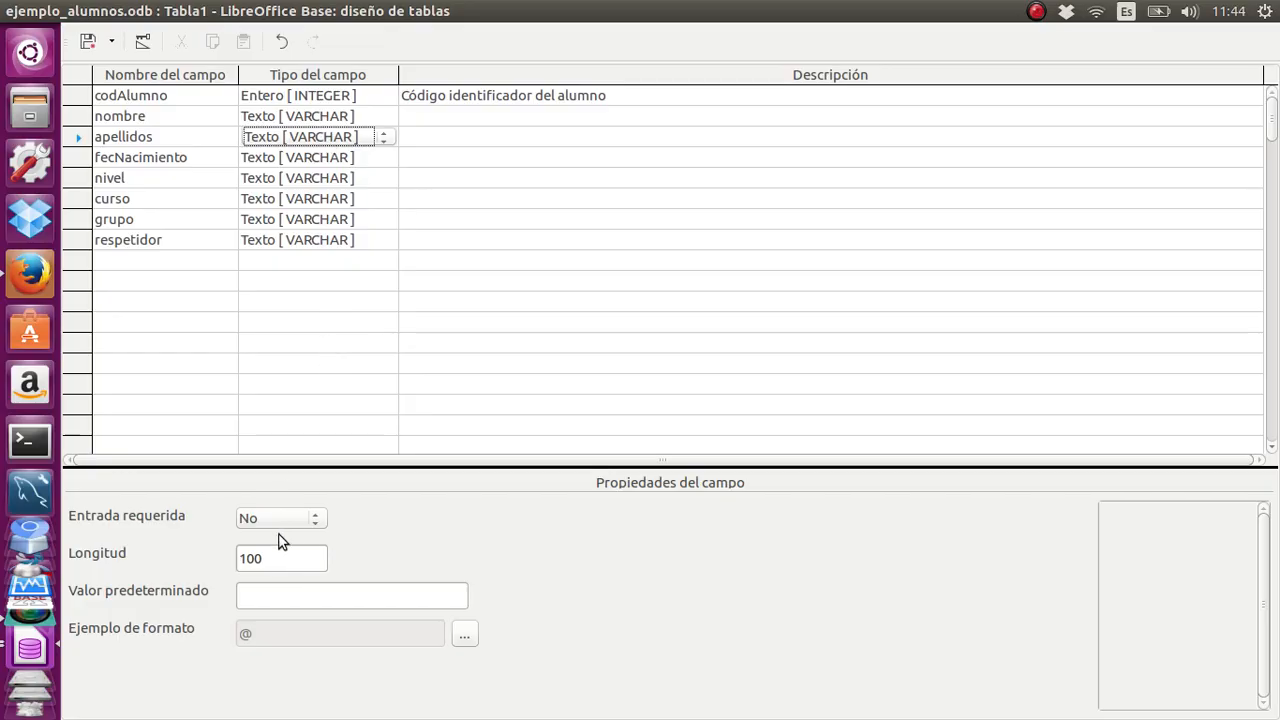
left_click_drag(275, 558, 229, 556)
type("50")
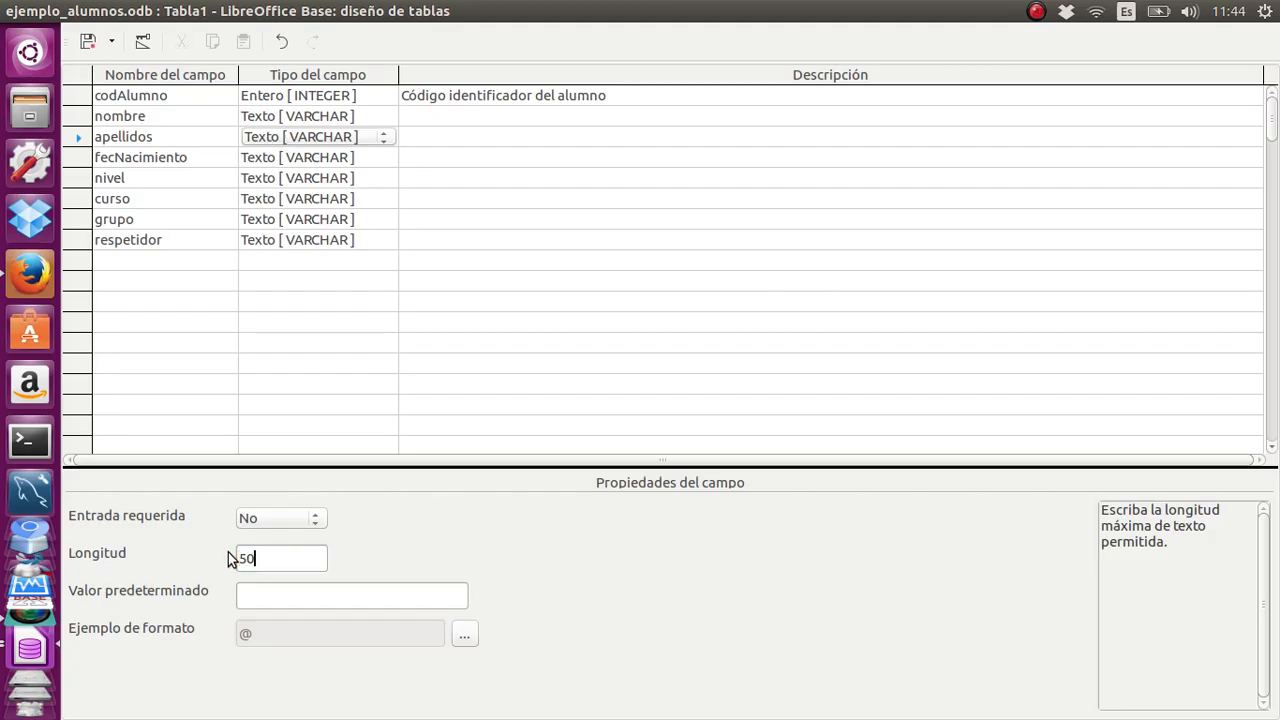
left_click(279, 514)
left_click(280, 540)
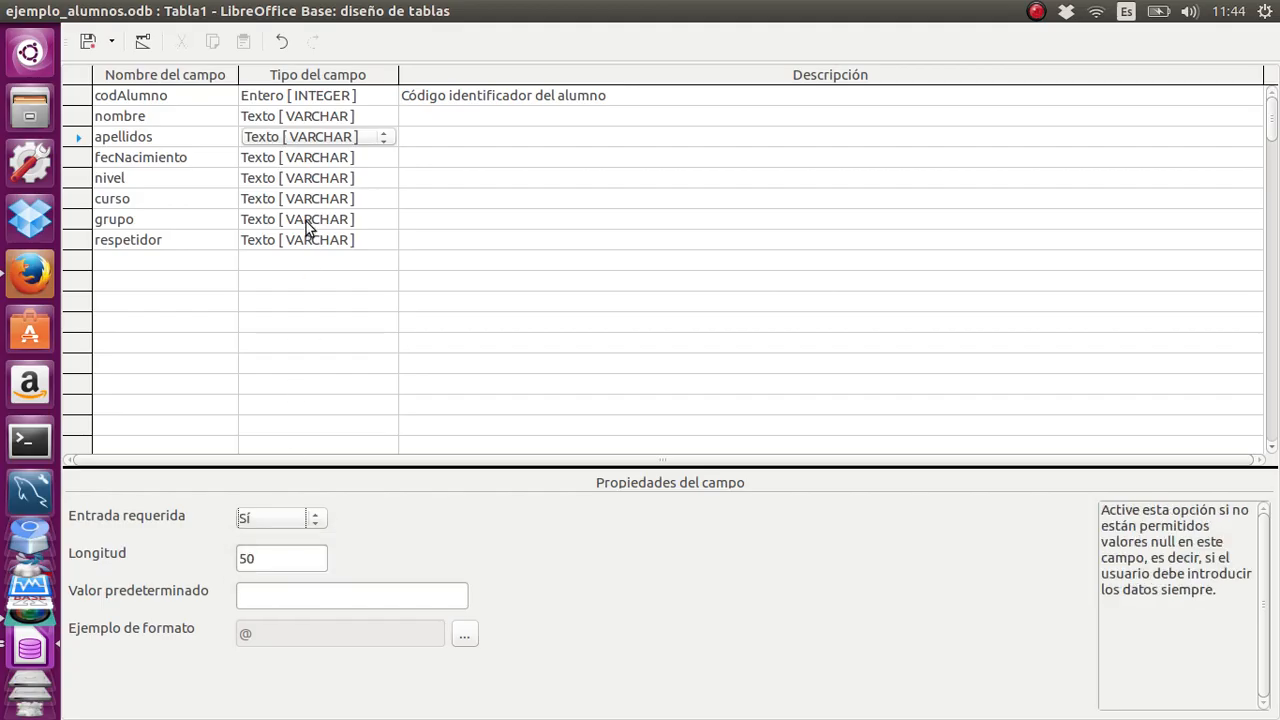
Set the field type of fecNacimiento to Fecha [ DATE ].
left_click(310, 160)
left_click(382, 158)
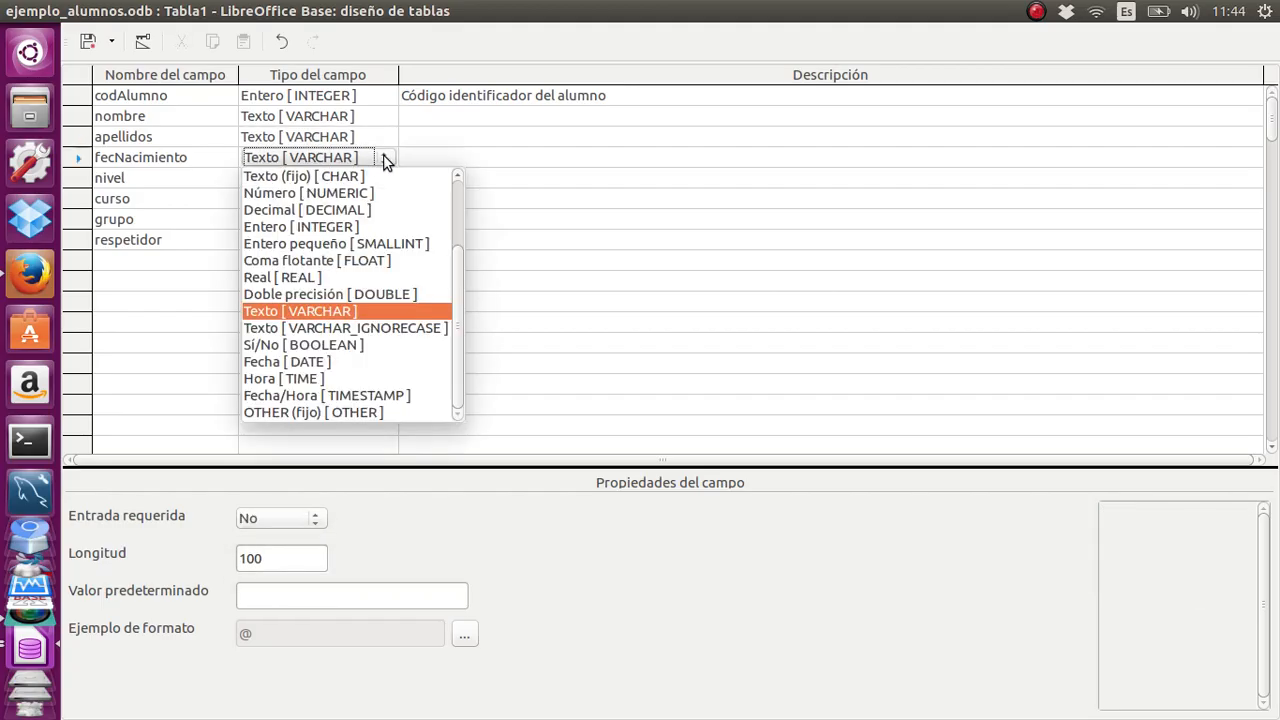
left_click(324, 362)
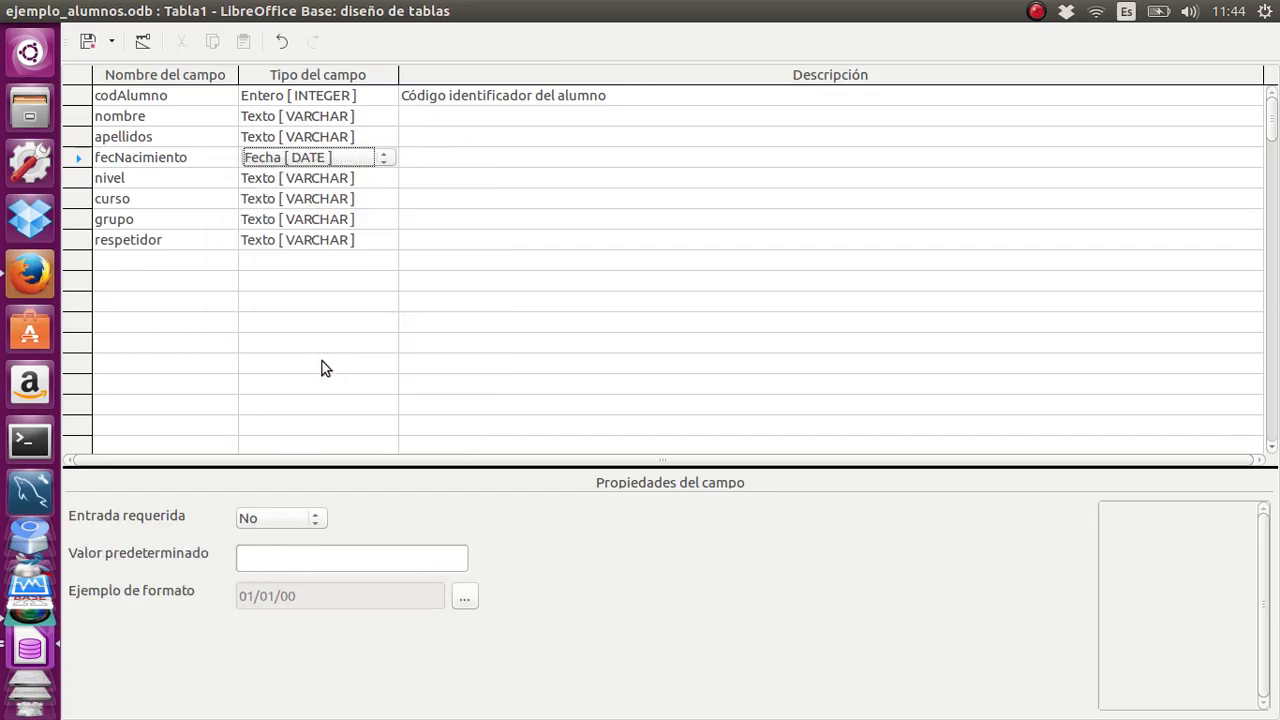
Make entry required (Sí) for the fecNacimiento field.
left_click(289, 520)
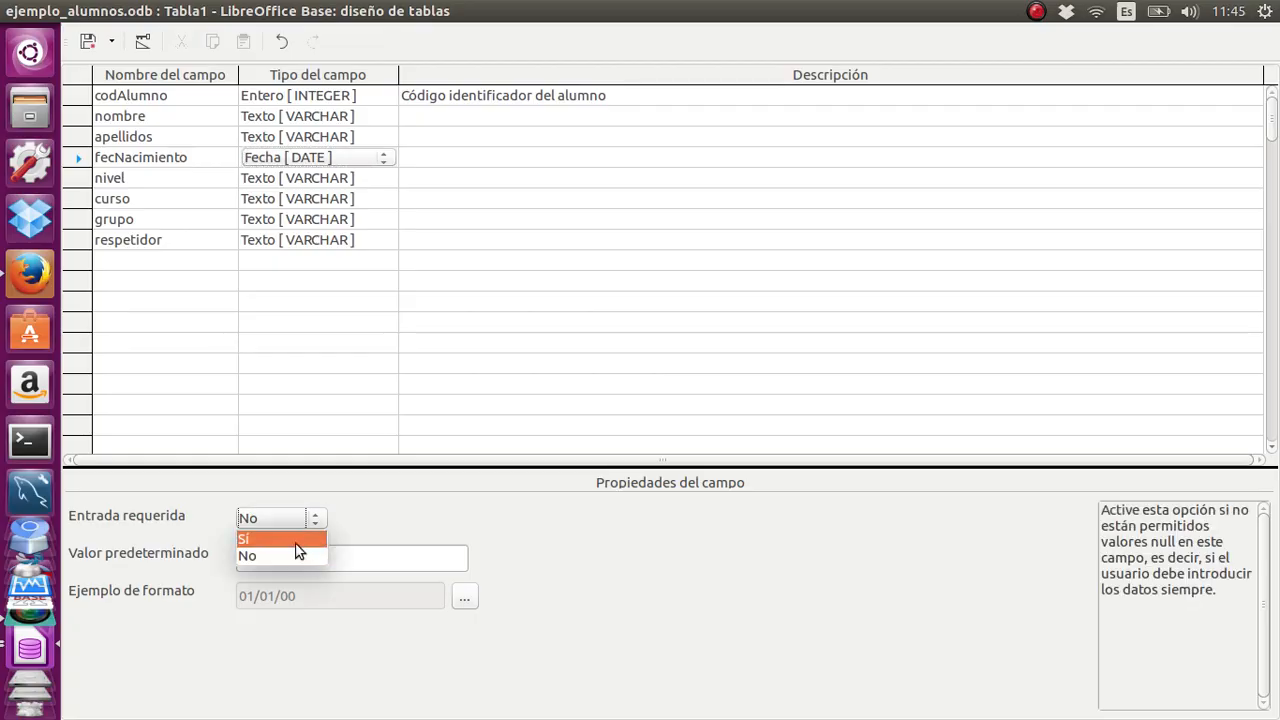
left_click(292, 538)
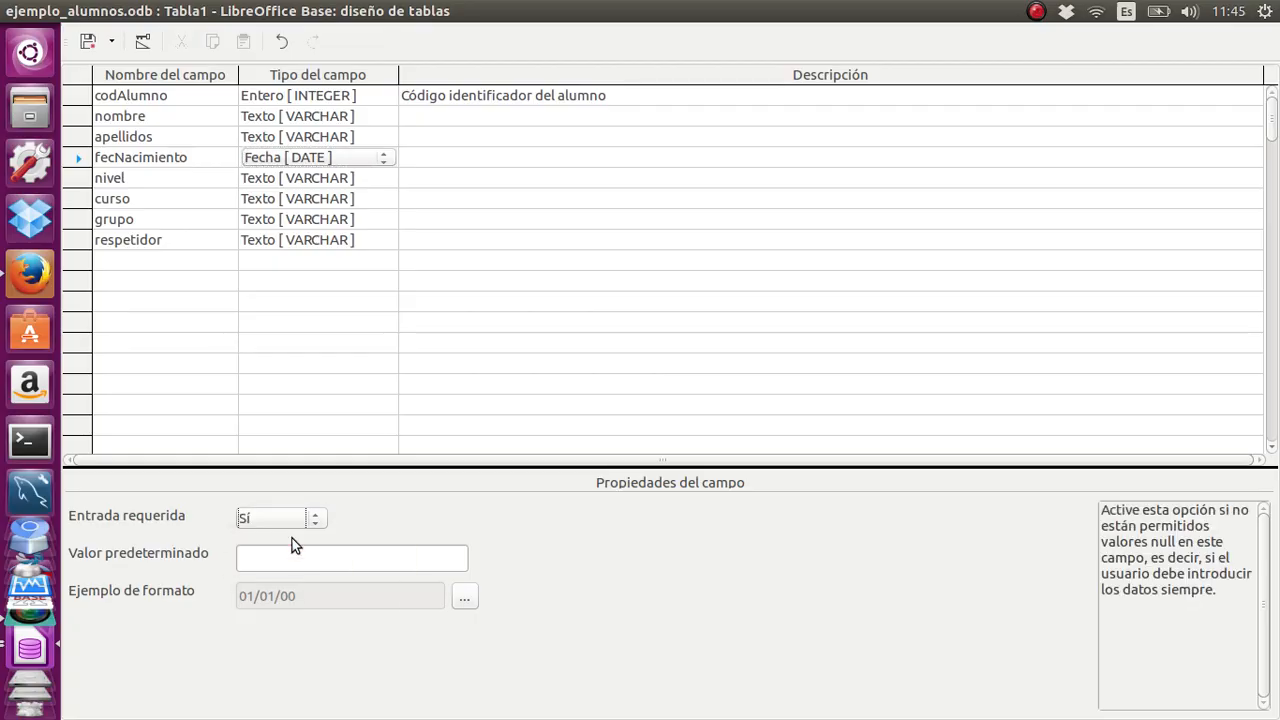
Enter the description "B=Bachillerato , E=ESO, C=Ciclos" for the nivel field.
left_click(329, 186)
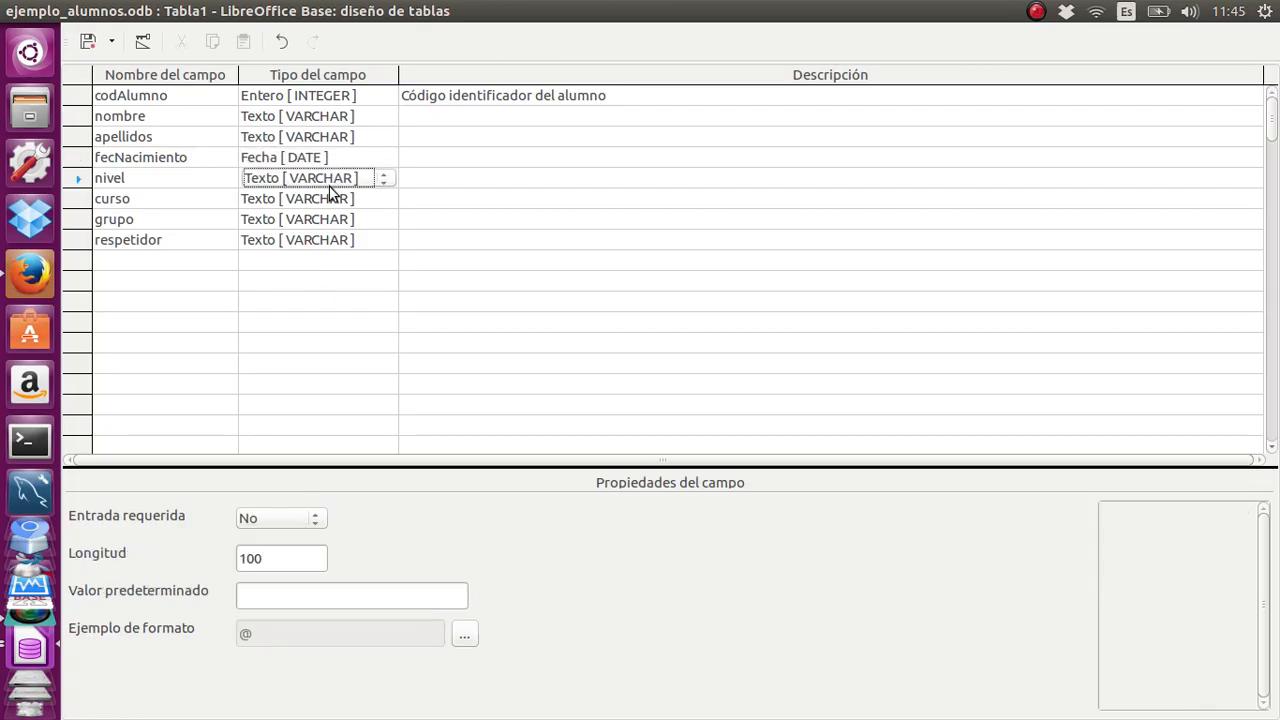
left_click(451, 187)
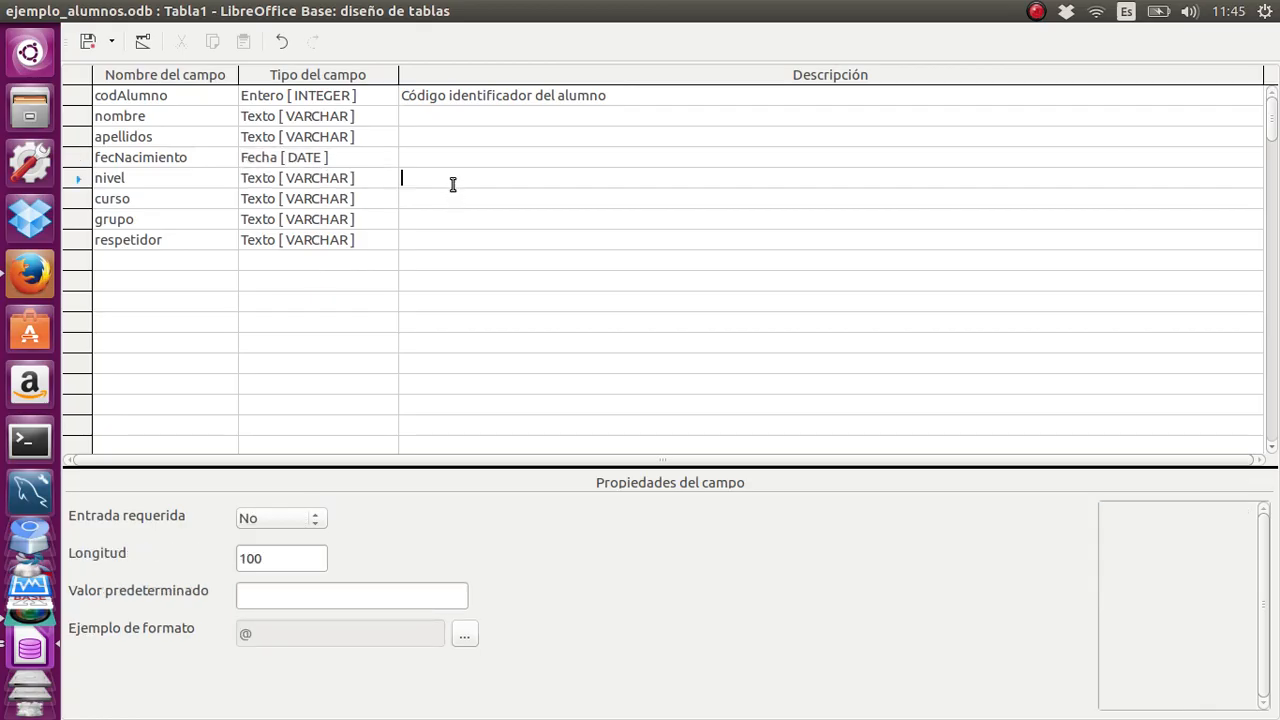
type("B=Bachillerato , E=ESO, F=")
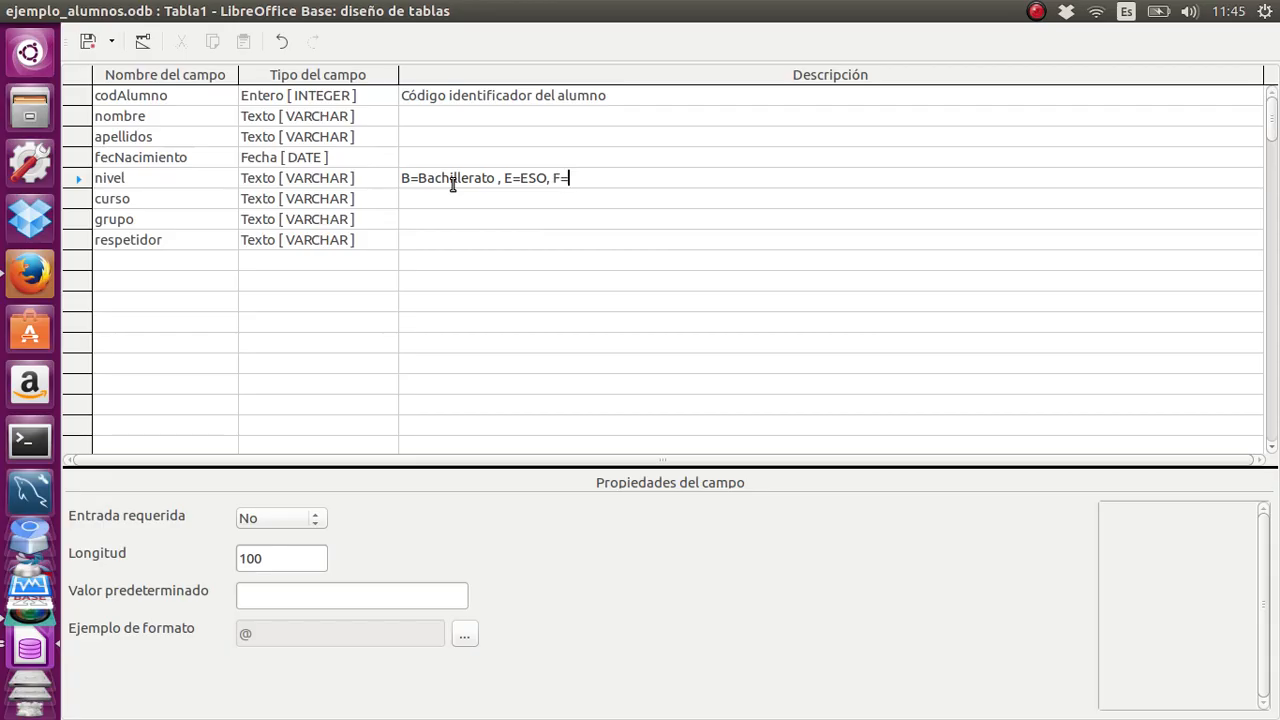
key("BackSpace")
key("BackSpace")
type("C=Ciclos")
Set the nivel field to type Texto (fijo) [ CHAR ] with length 1 and default value B.
left_click(392, 178)
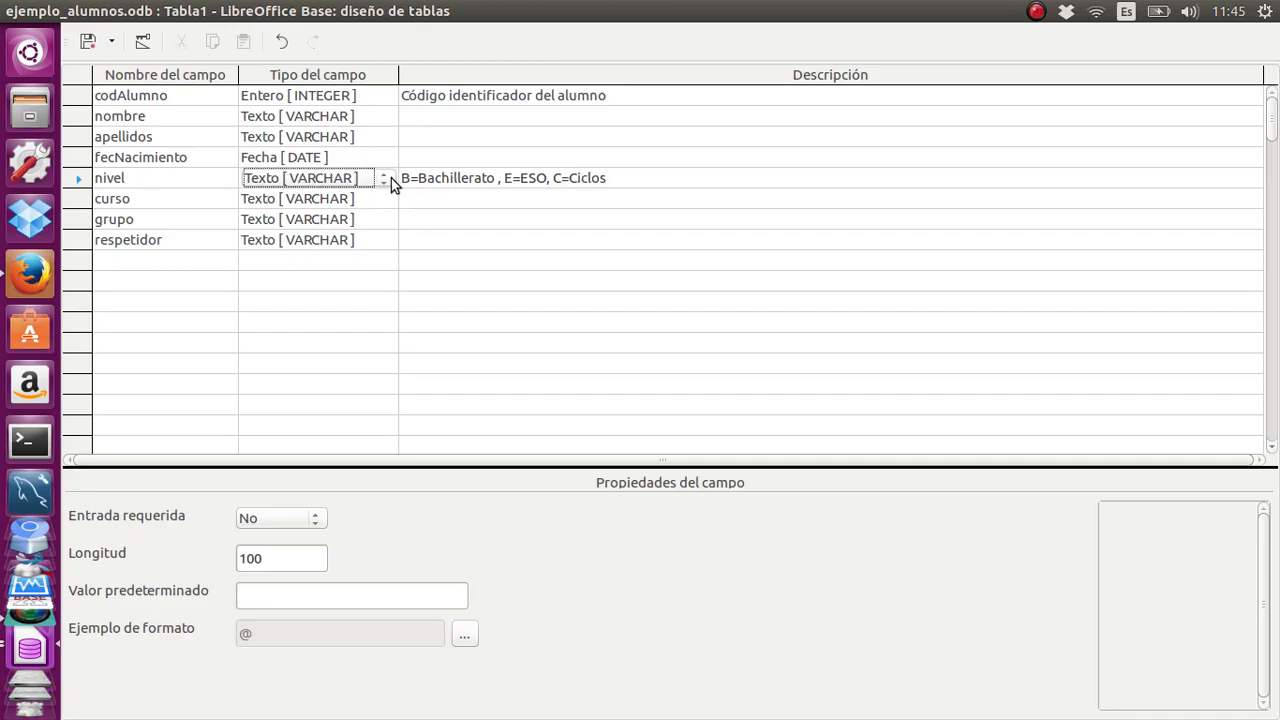
left_click(389, 178)
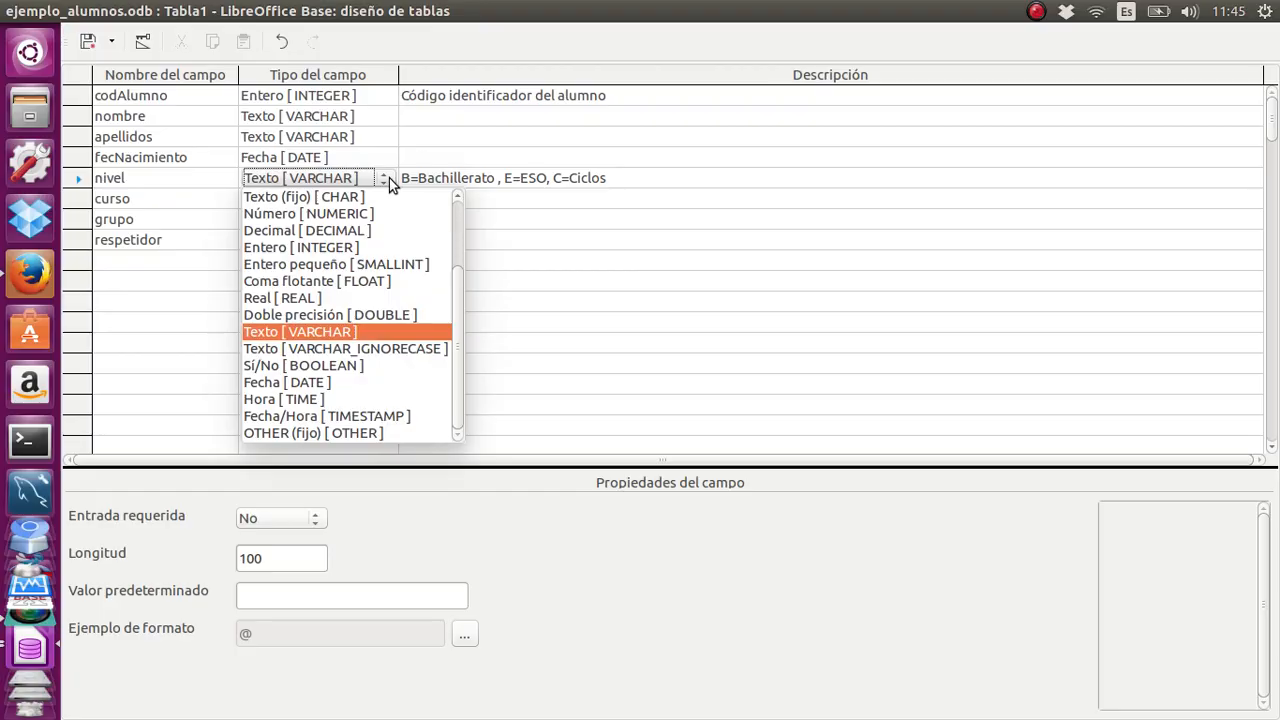
left_click(358, 206)
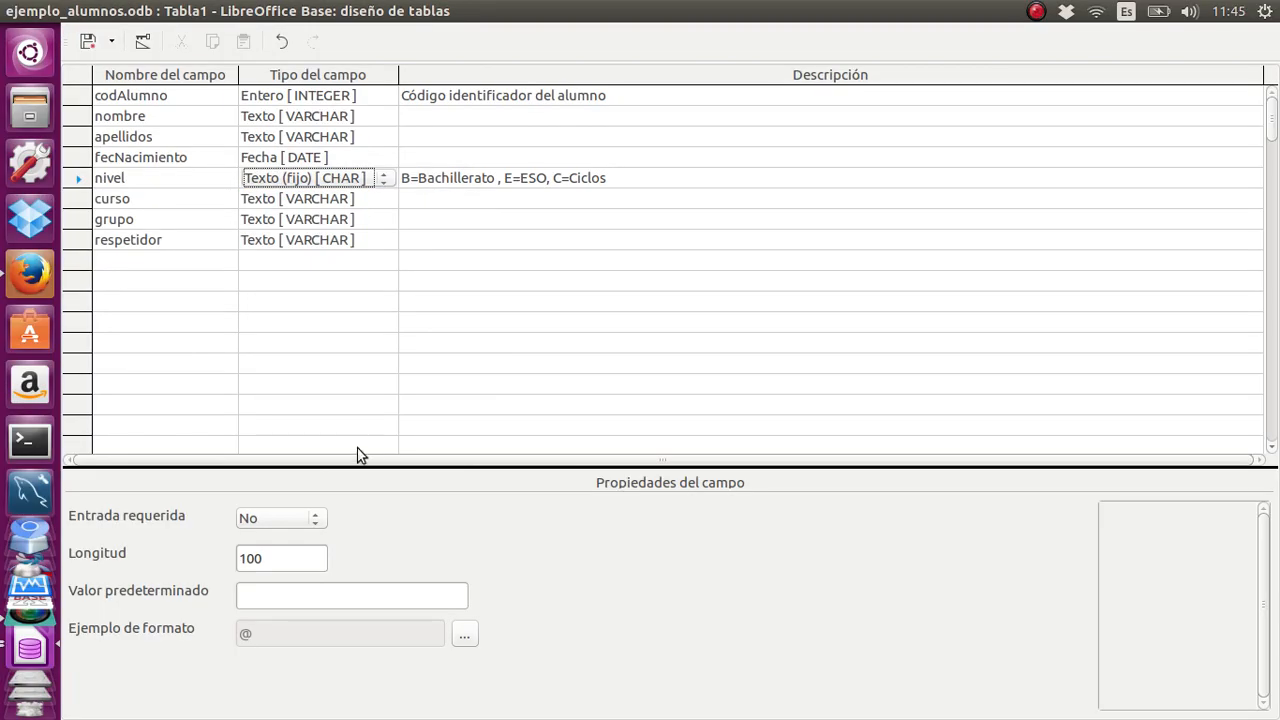
left_click_drag(279, 558, 240, 563)
type("1")
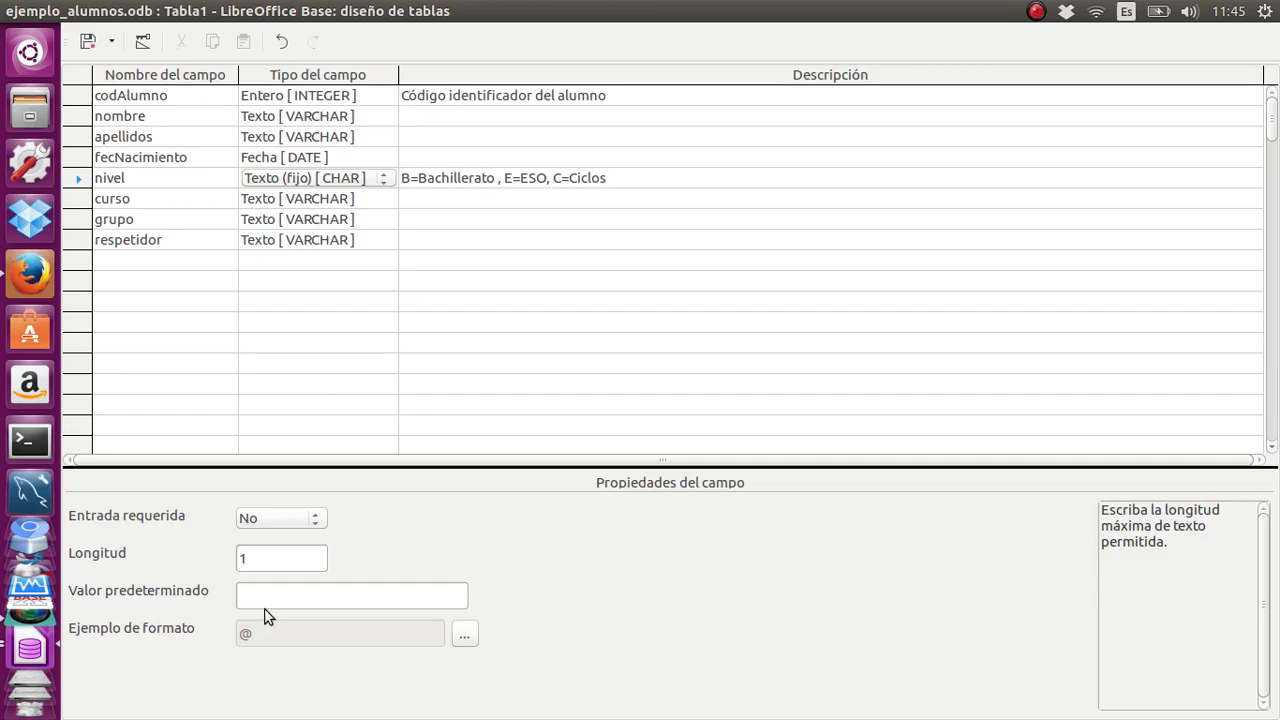
left_click(267, 595)
type("B")
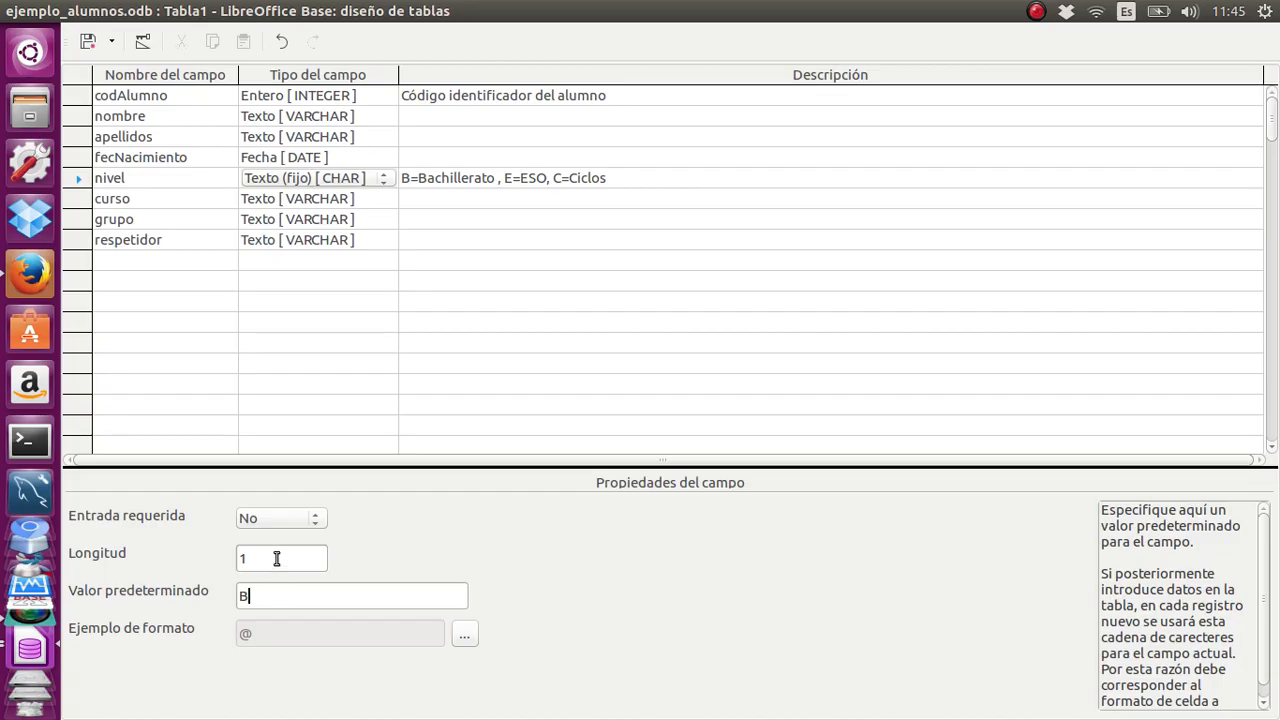
left_click(277, 558)
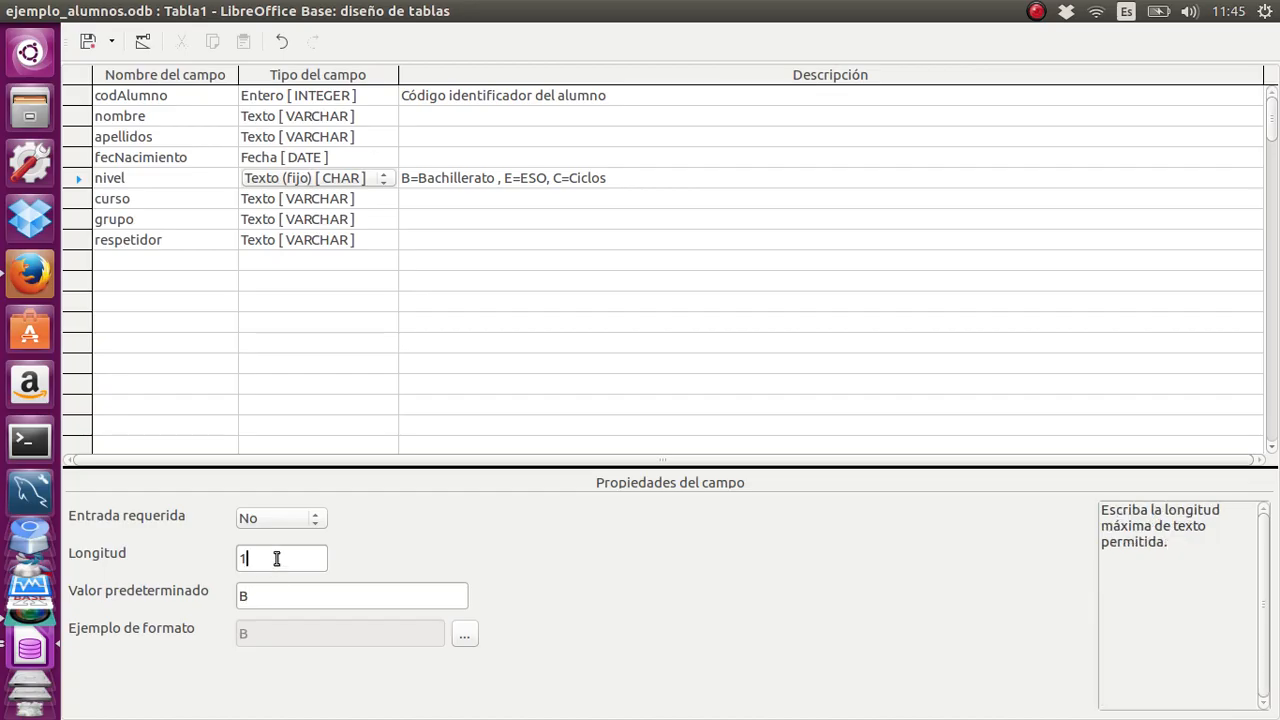
Set the curso field to type Número [ NUMERIC ] with length 1.
left_click(295, 204)
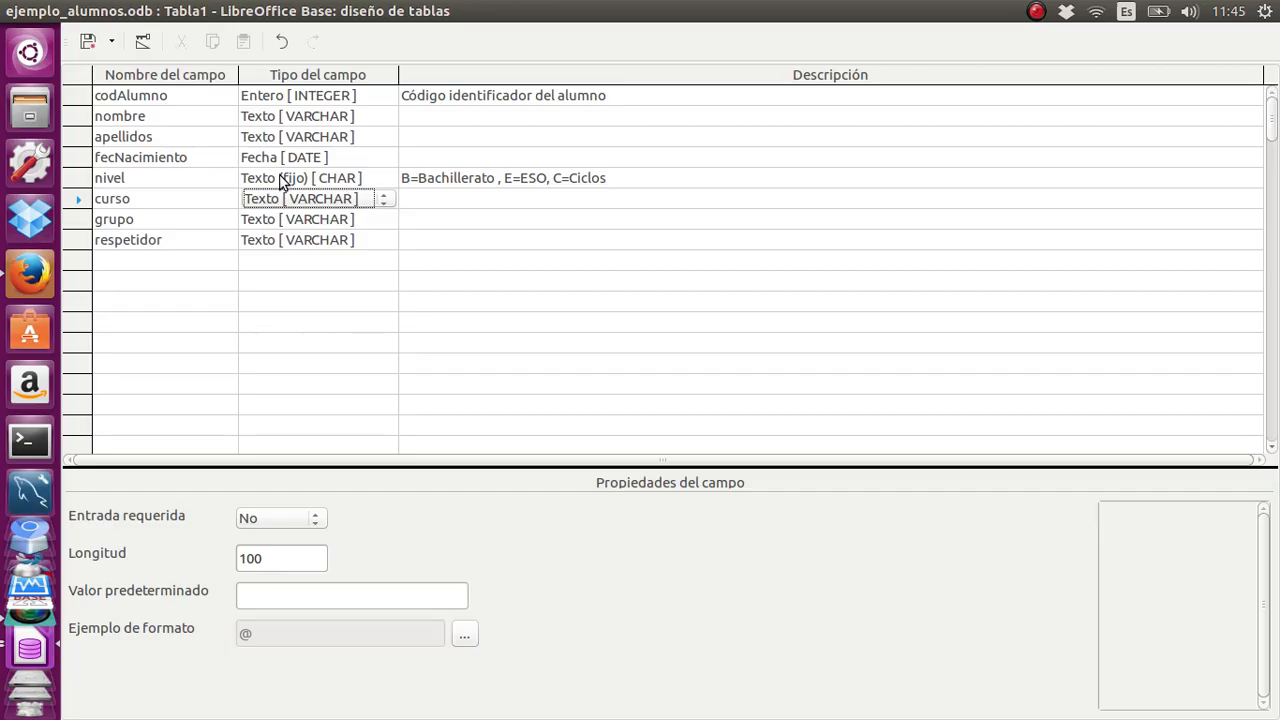
left_click(293, 200)
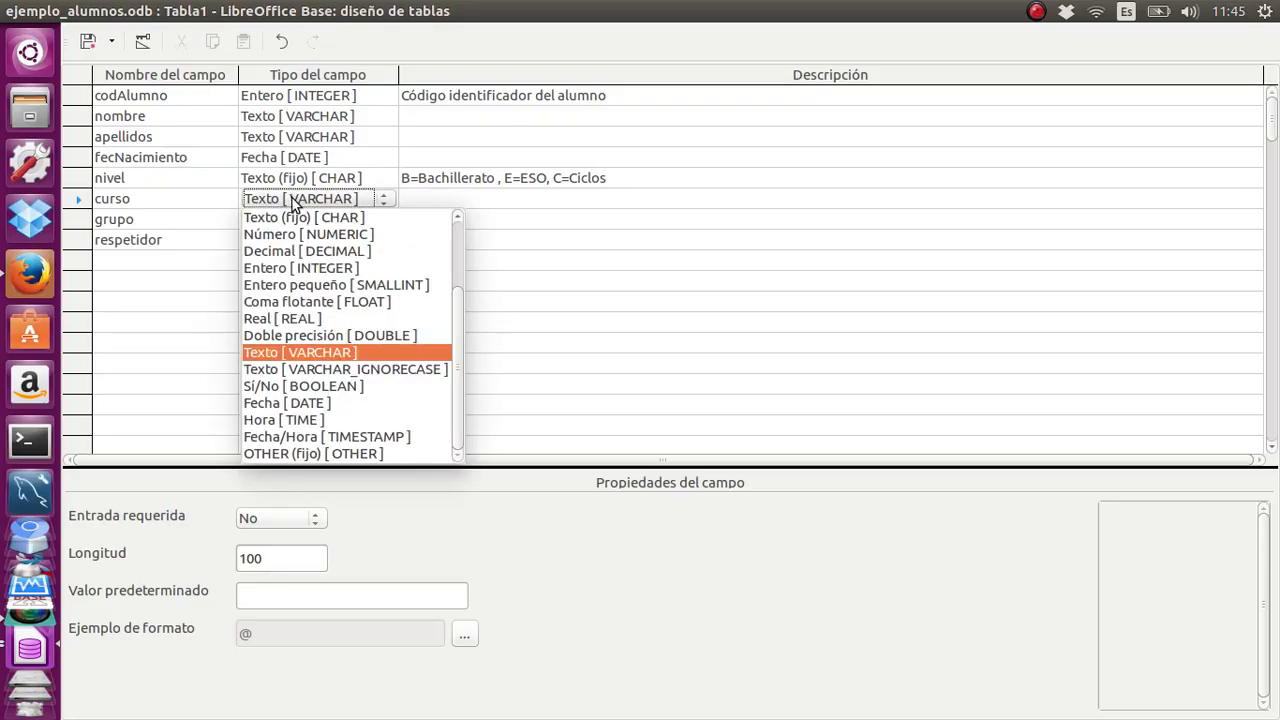
left_click(292, 229)
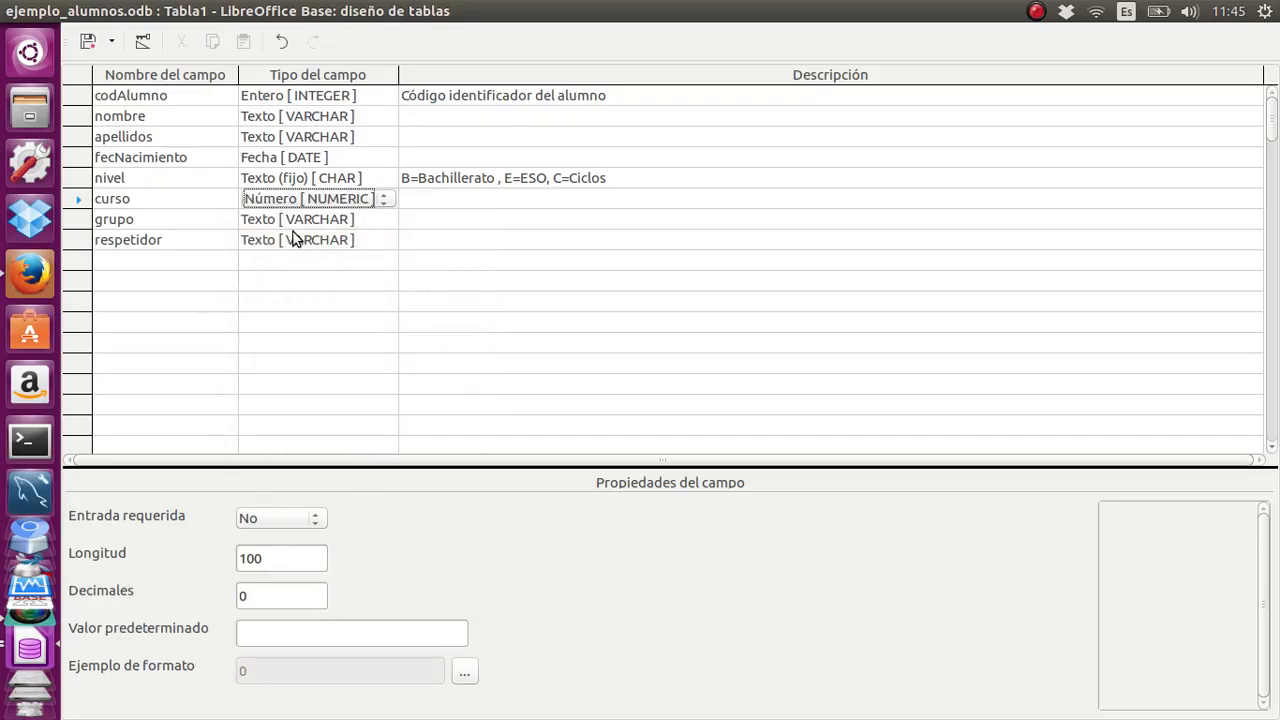
double_click(250, 558)
type("1")
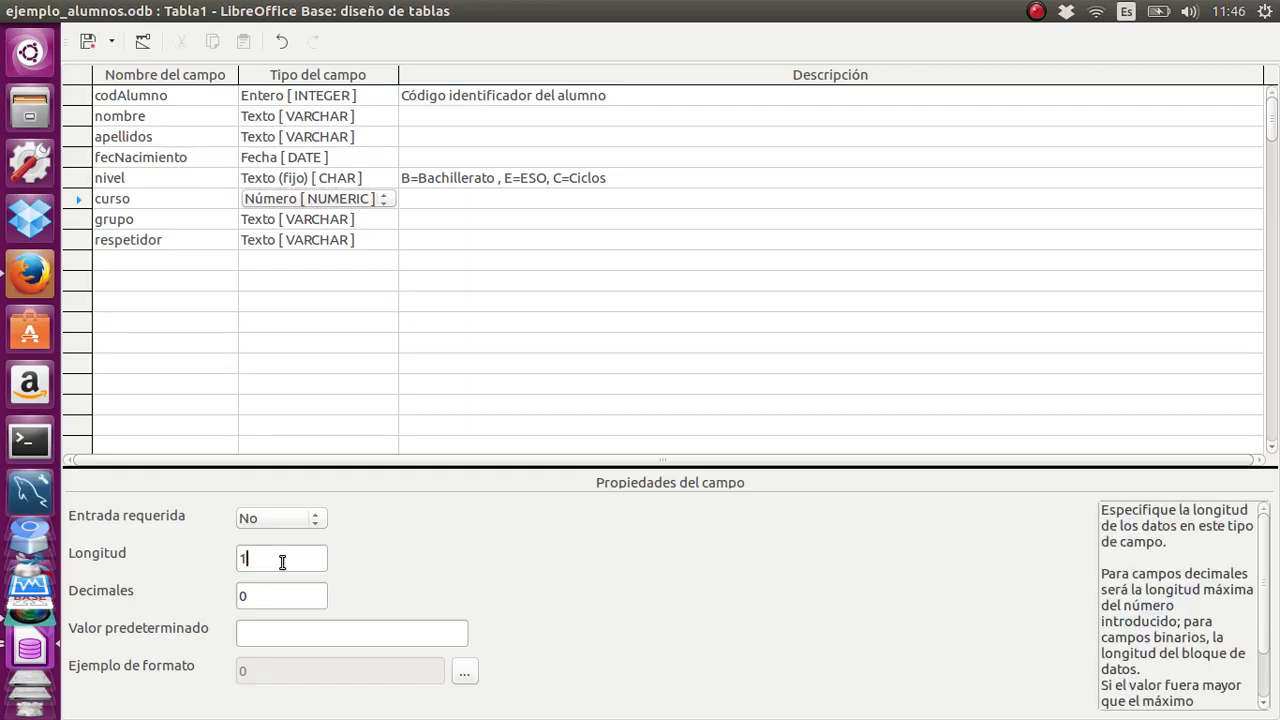
Set the grupo field to type Texto (fijo) [ CHAR ] with length 1.
left_click(300, 221)
left_click(300, 222)
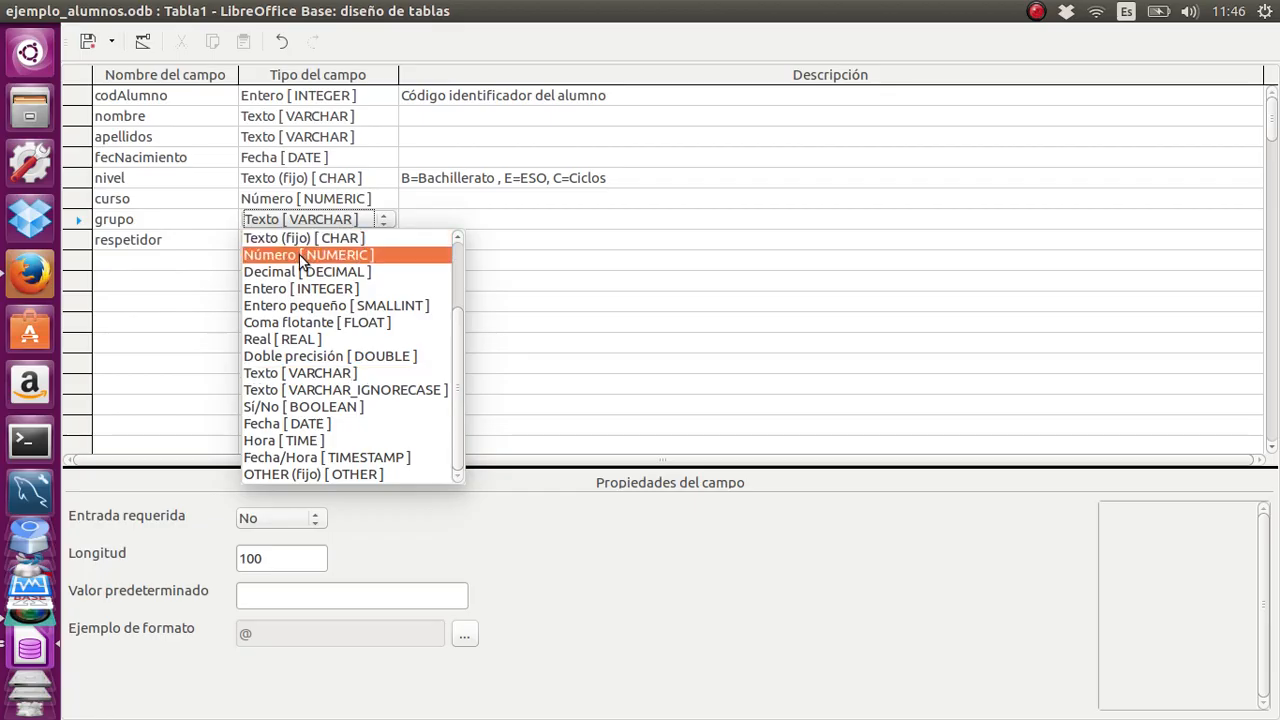
left_click(301, 244)
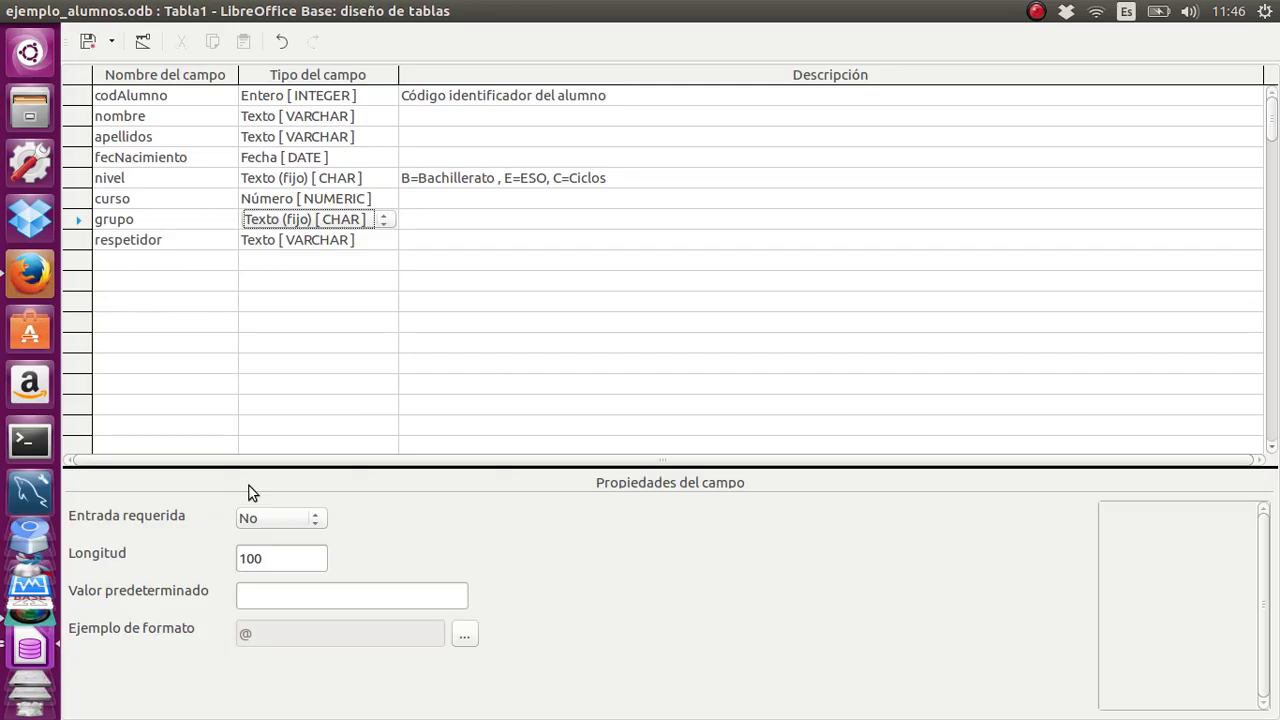
double_click(271, 558)
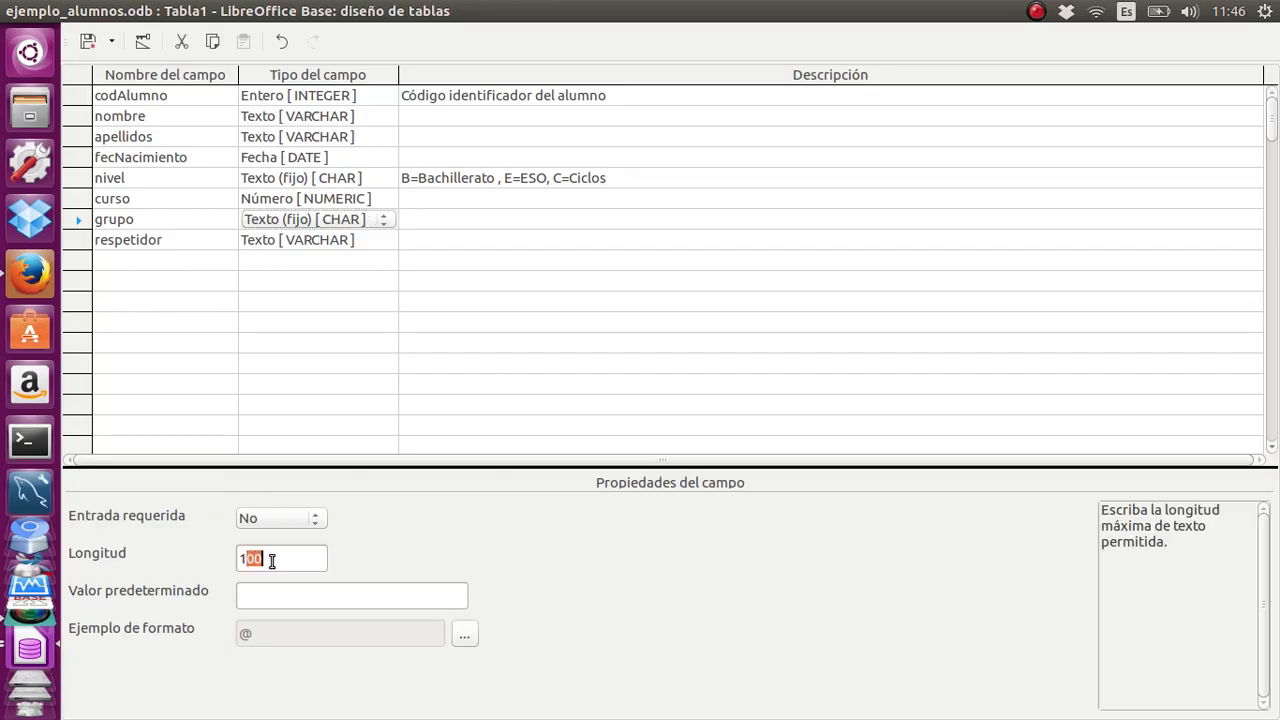
type("1")
Correct the misspelled name of the last field to repetidor.
left_click(304, 247)
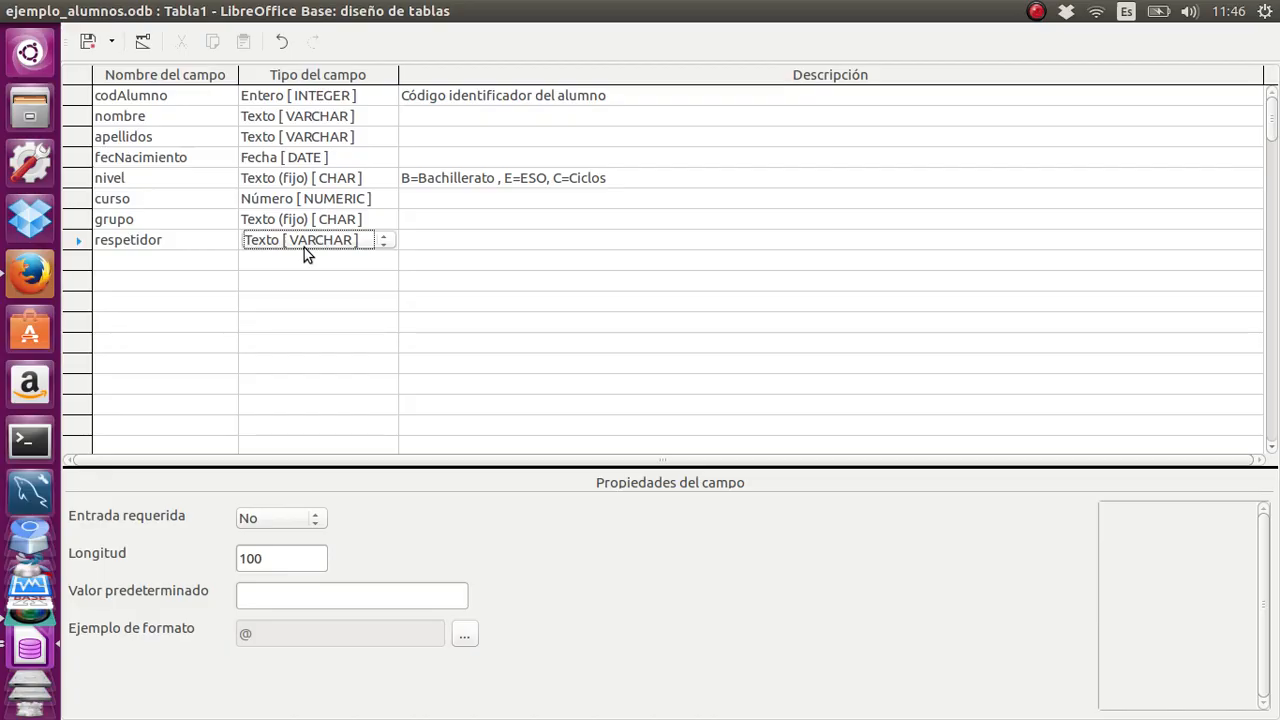
left_click(117, 241)
key("BackSpace")
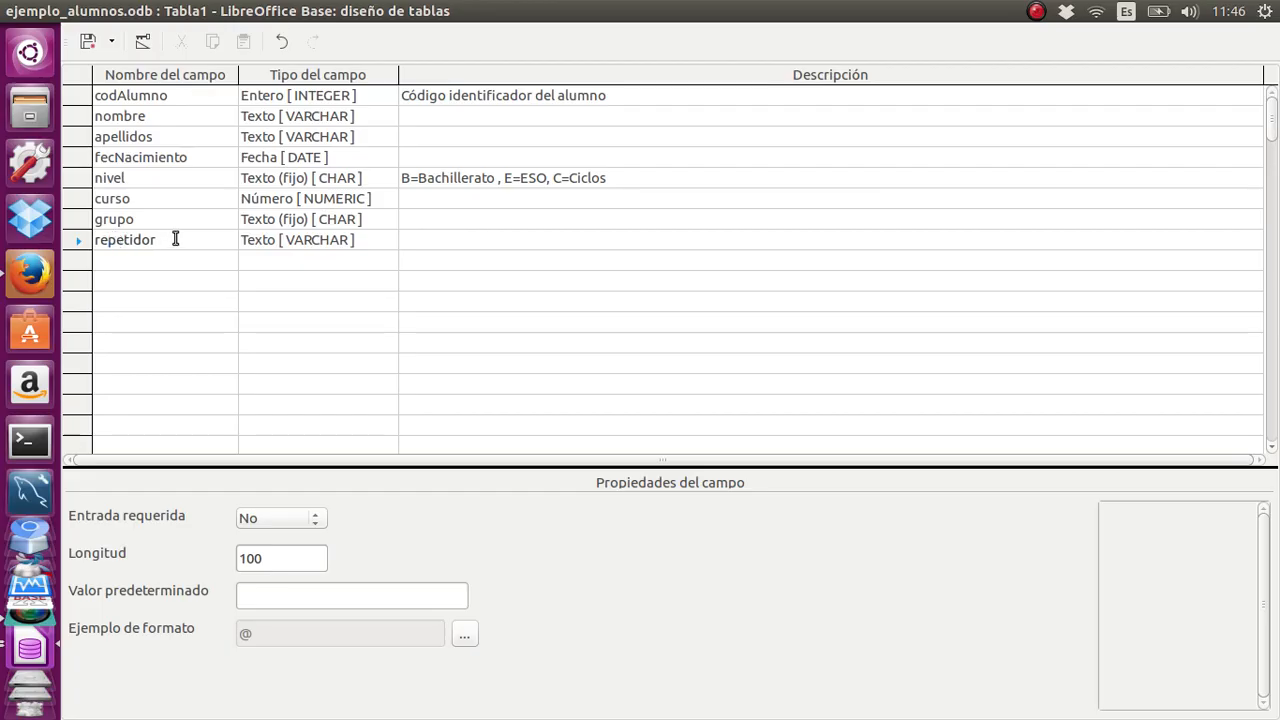
Set the repetidor field to type Sí/No [ BOOLEAN ] with default value No.
left_click(273, 243)
left_click(273, 243)
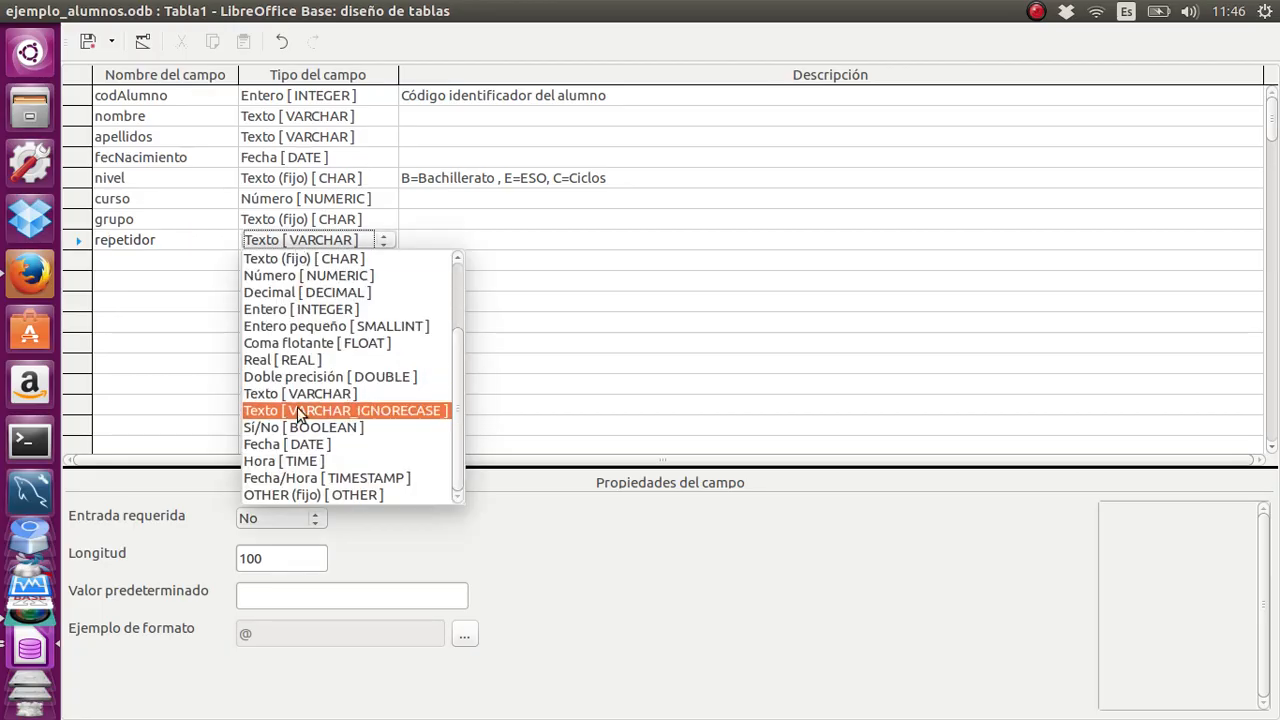
left_click(300, 428)
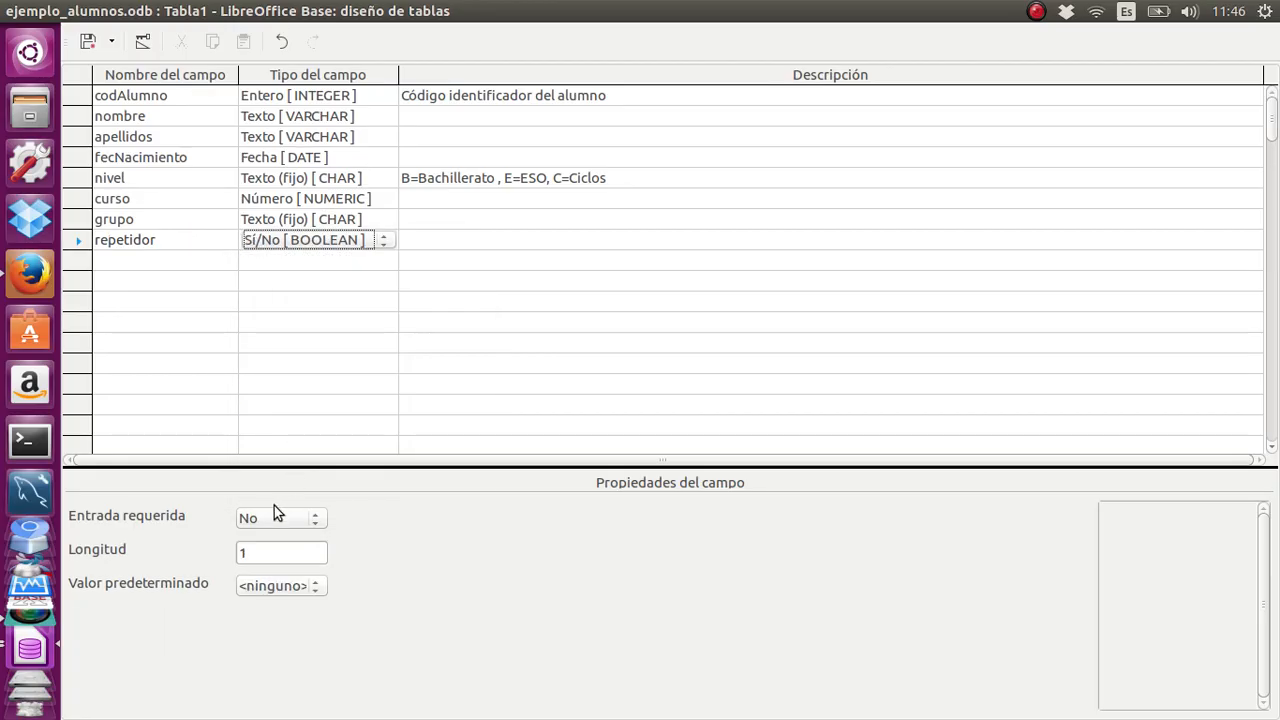
left_click(296, 588)
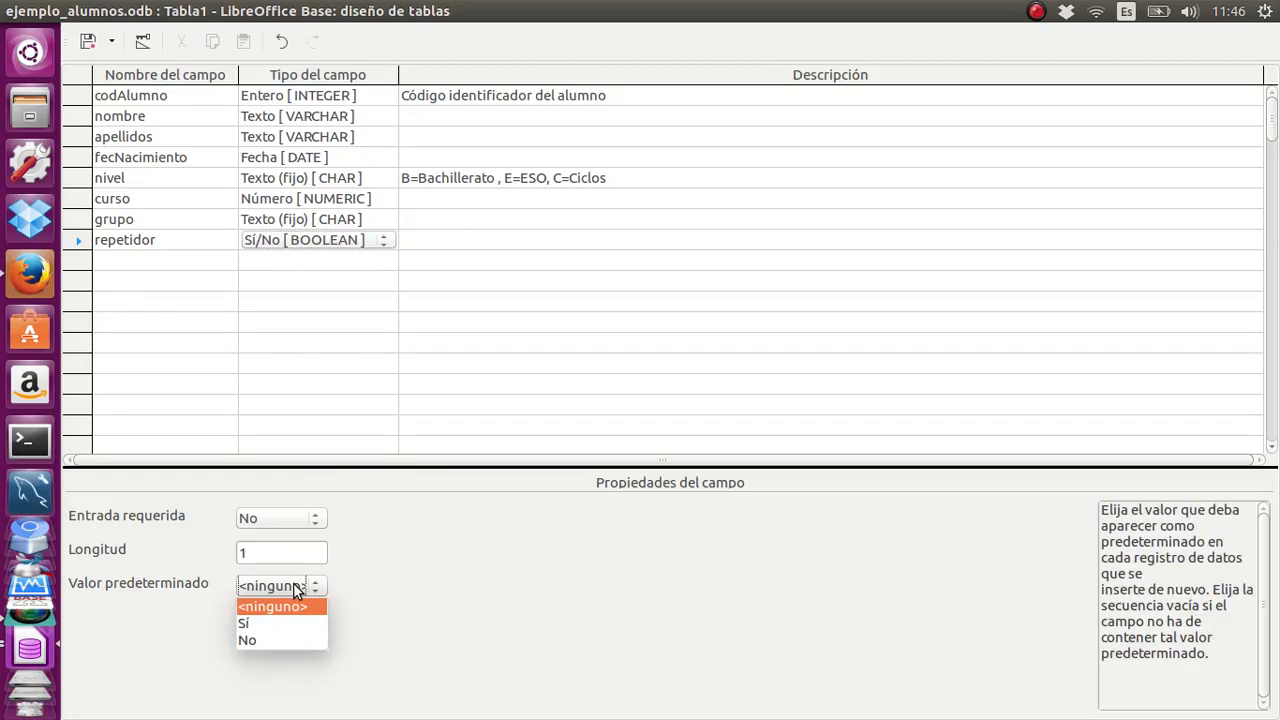
left_click(271, 636)
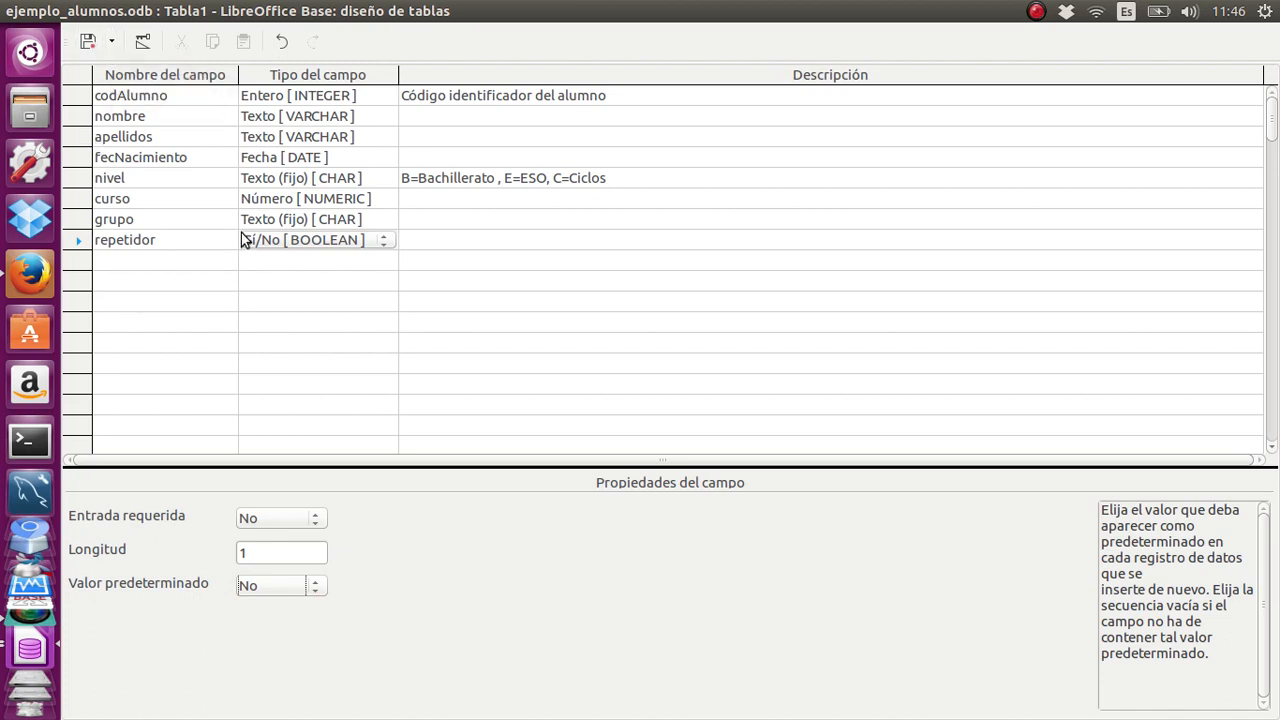
left_click(200, 236)
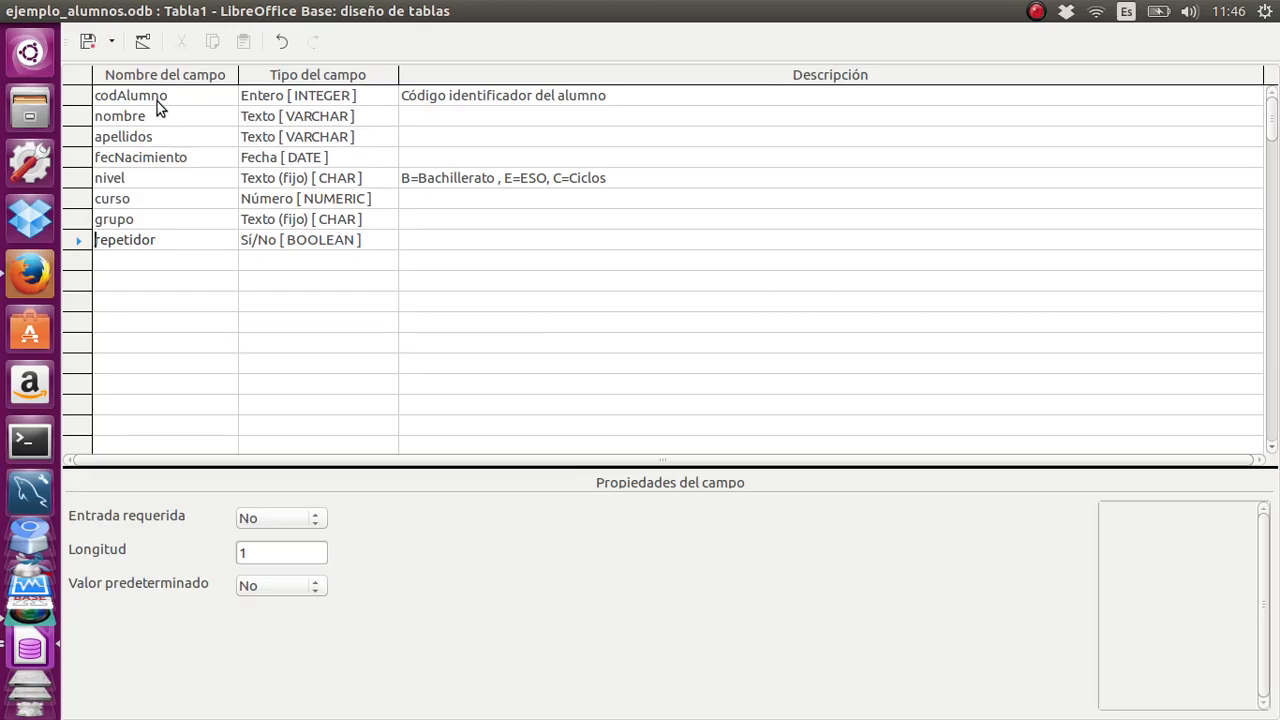
left_click(88, 41)
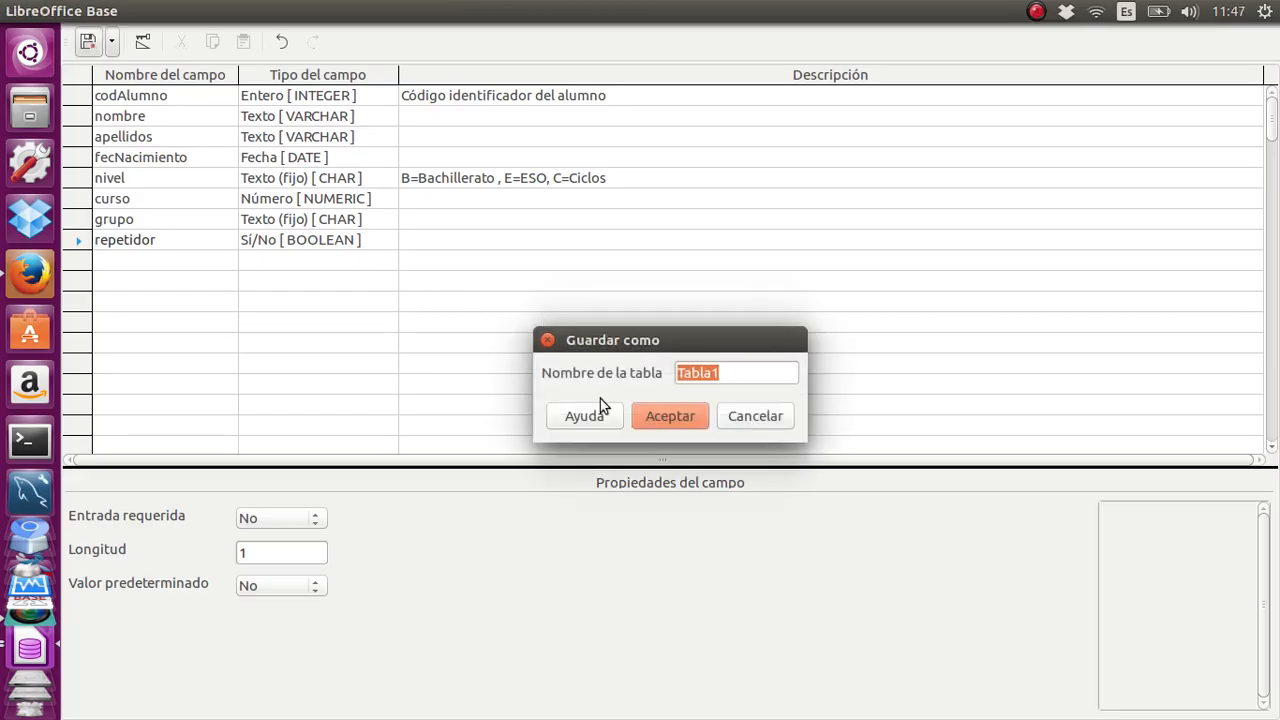
type("alumnos")
left_click(651, 423)
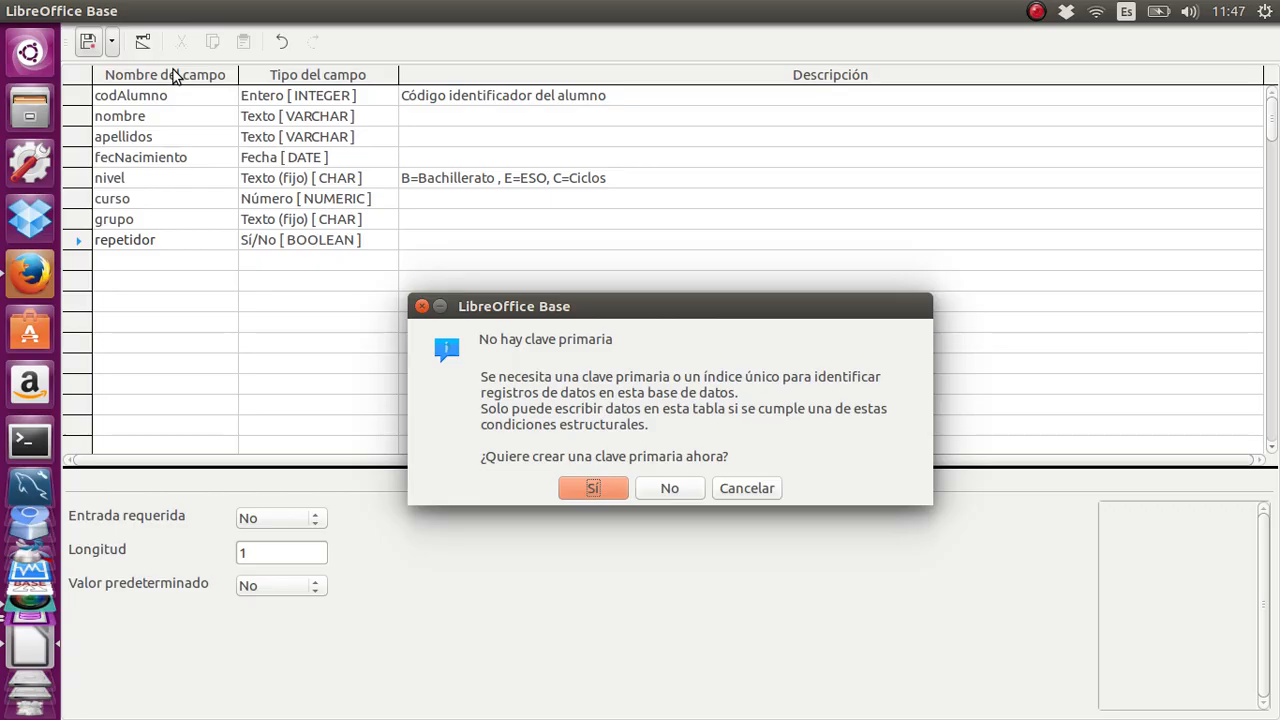
left_click(746, 488)
Set the codAlumno field as the table's primary key.
left_click(177, 97)
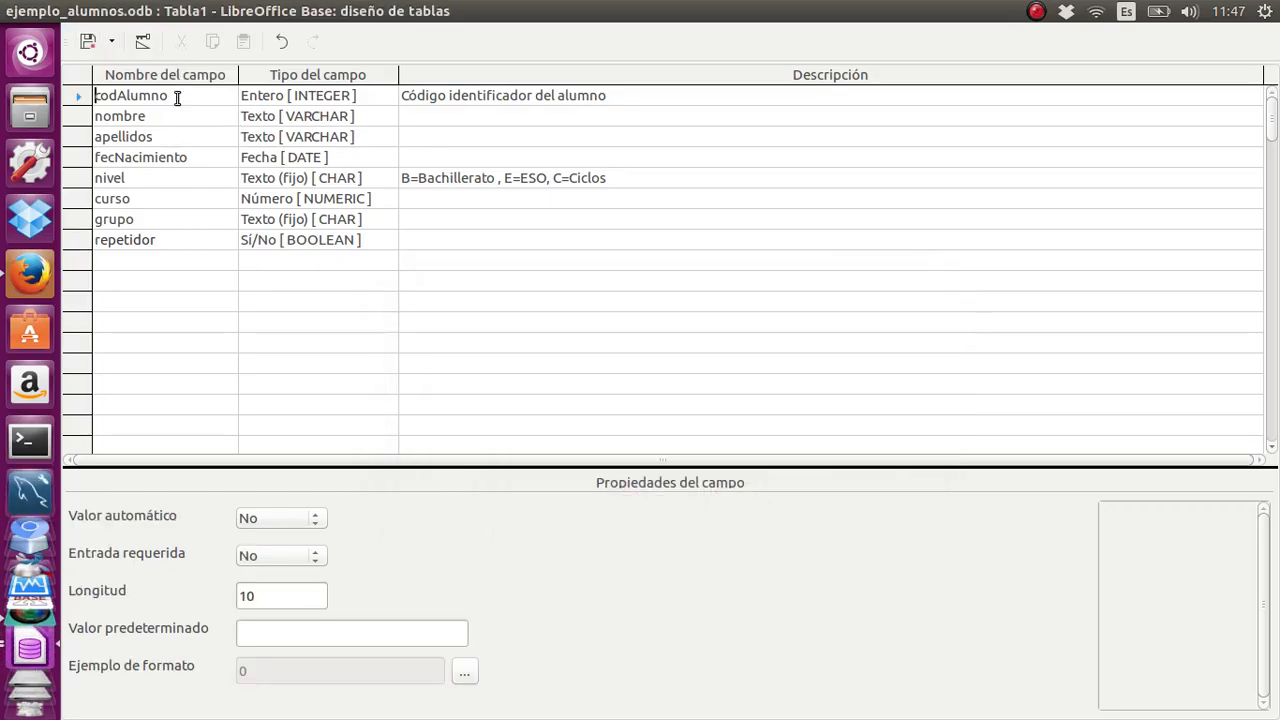
left_click(78, 100)
right_click(78, 100)
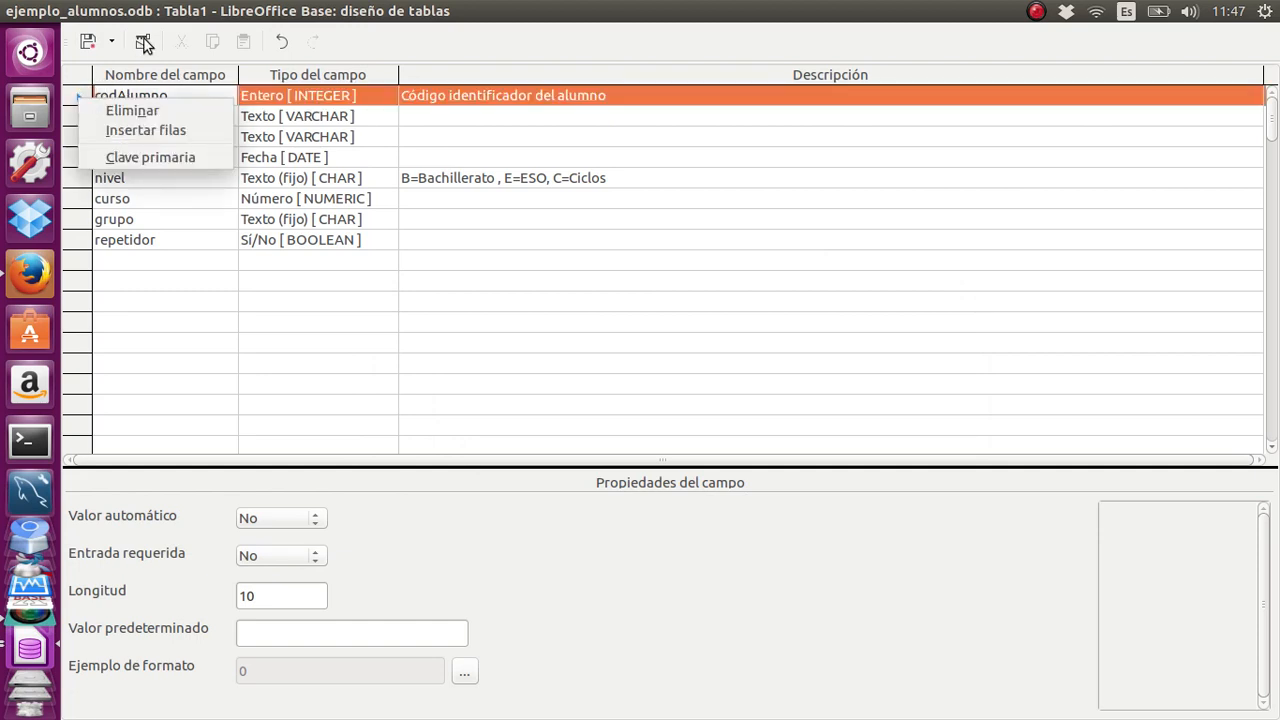
left_click(134, 158)
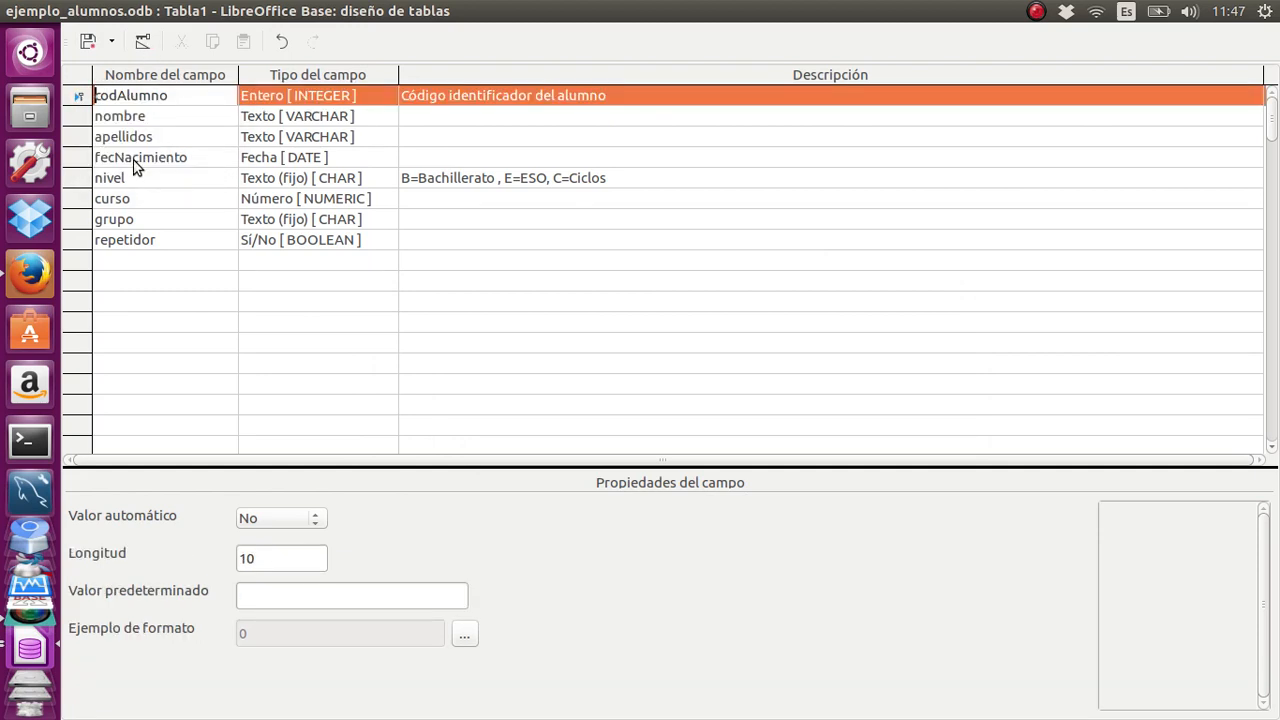
Save the table under the name alumnos.
left_click(88, 41)
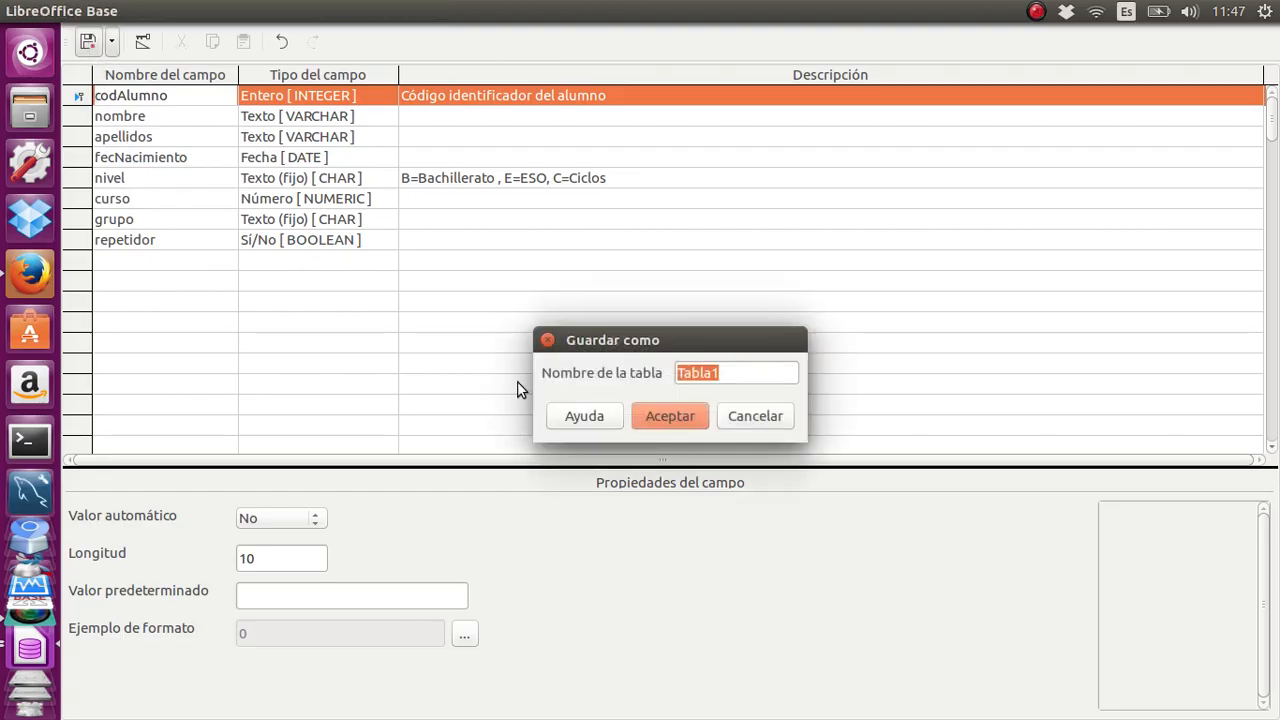
type("alumnos")
left_click(678, 413)
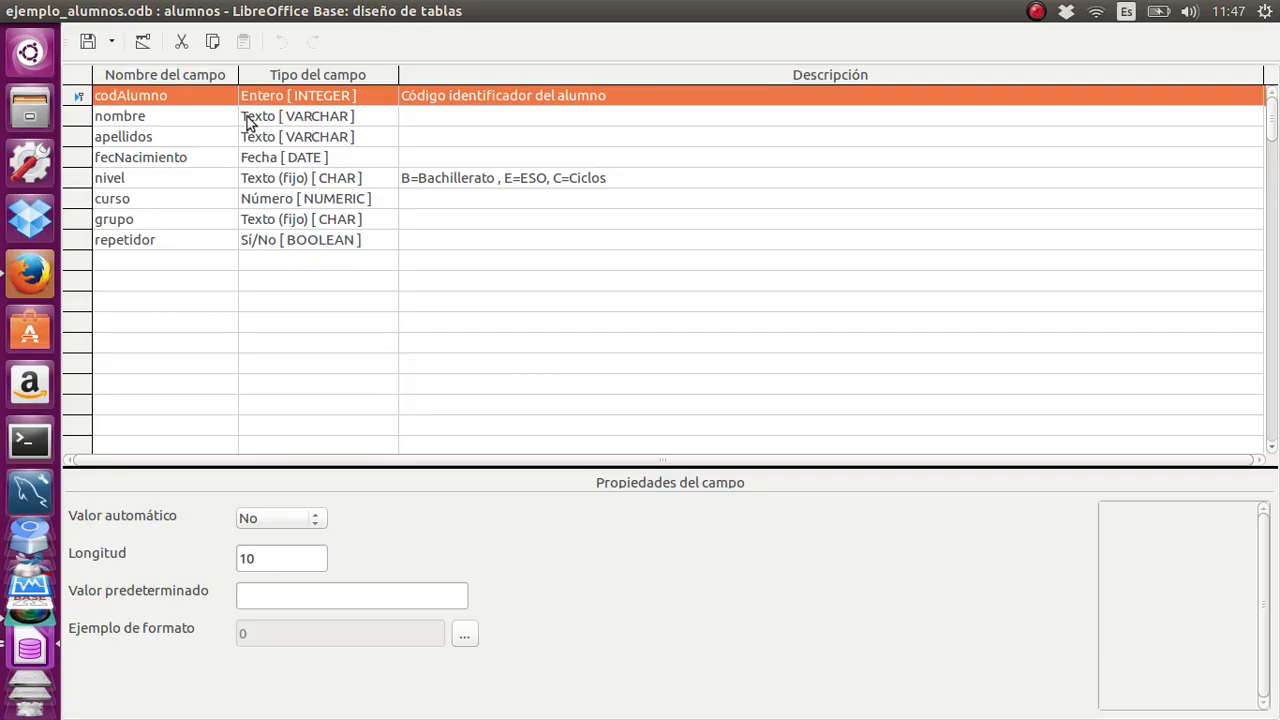
Close the table design and reopen the alumnos table for editing from the database's table list.
left_click(12, 11)
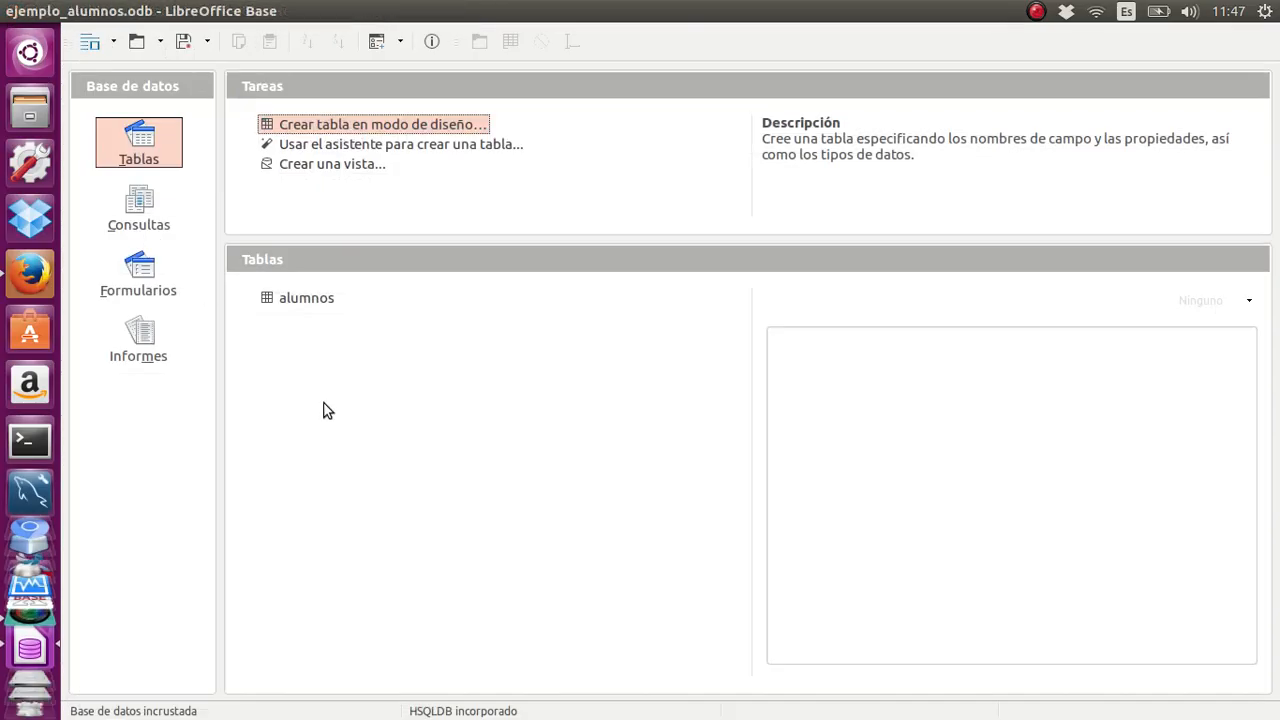
right_click(293, 303)
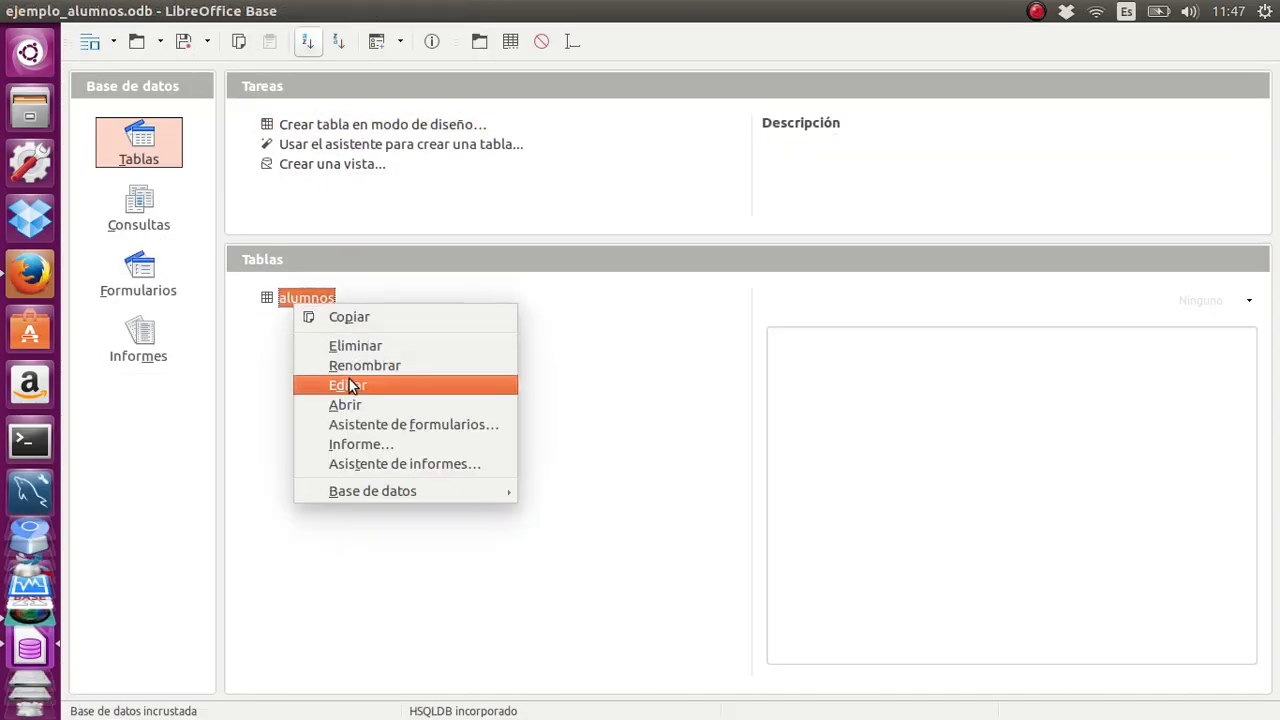
left_click(349, 385)
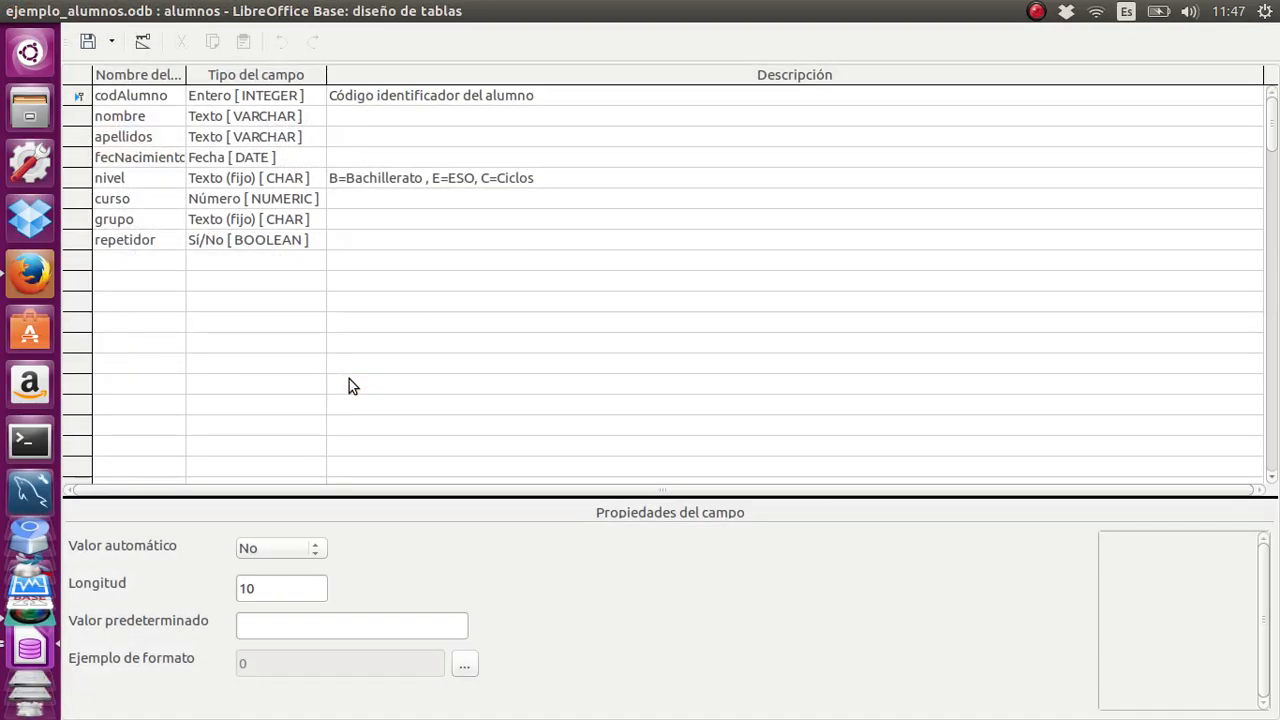
Describe the nombre field as "Nombre del alumno".
left_click(352, 115)
type("Nom")
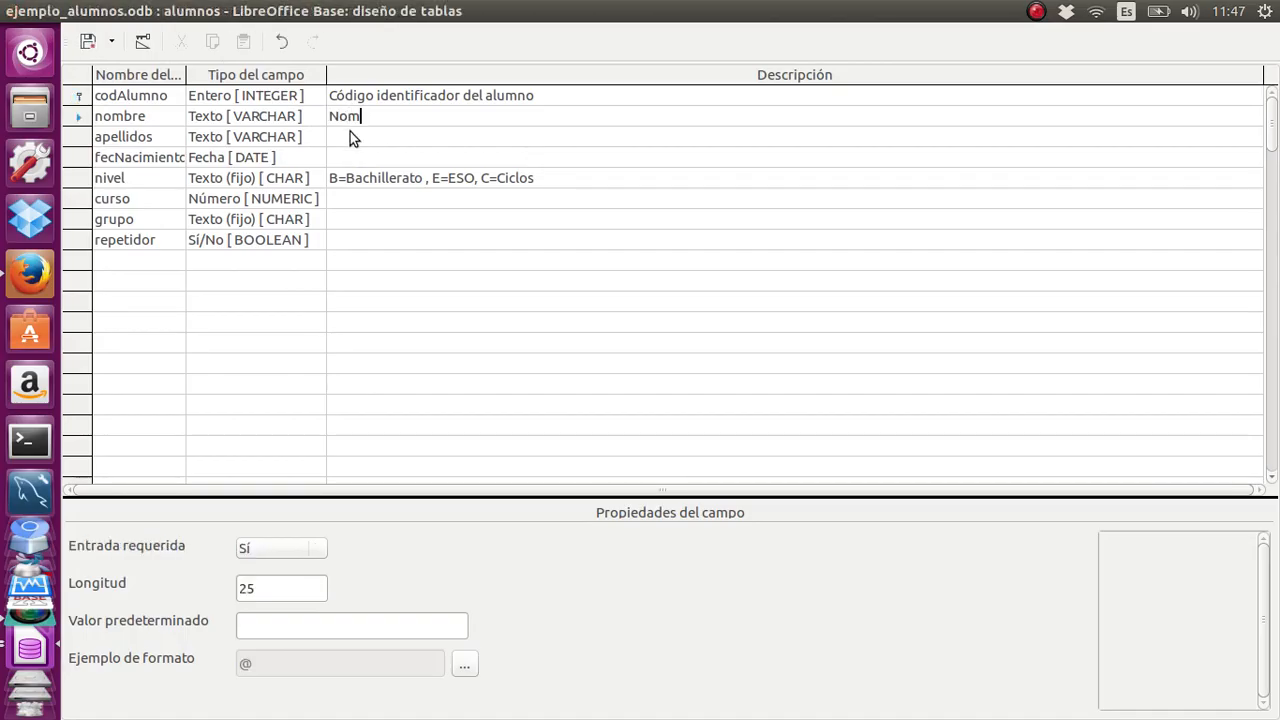
type("bre del alumno")
Describe the apellidos field as "Apellidos", with only the first letter capitalized.
left_click(353, 137)
type("APellidos")
key("Left")
key("Left")
key("Left")
key("Left")
key("Left")
key("Left")
key("Left")
key("shift+Left")
type("p")
left_click(379, 180)
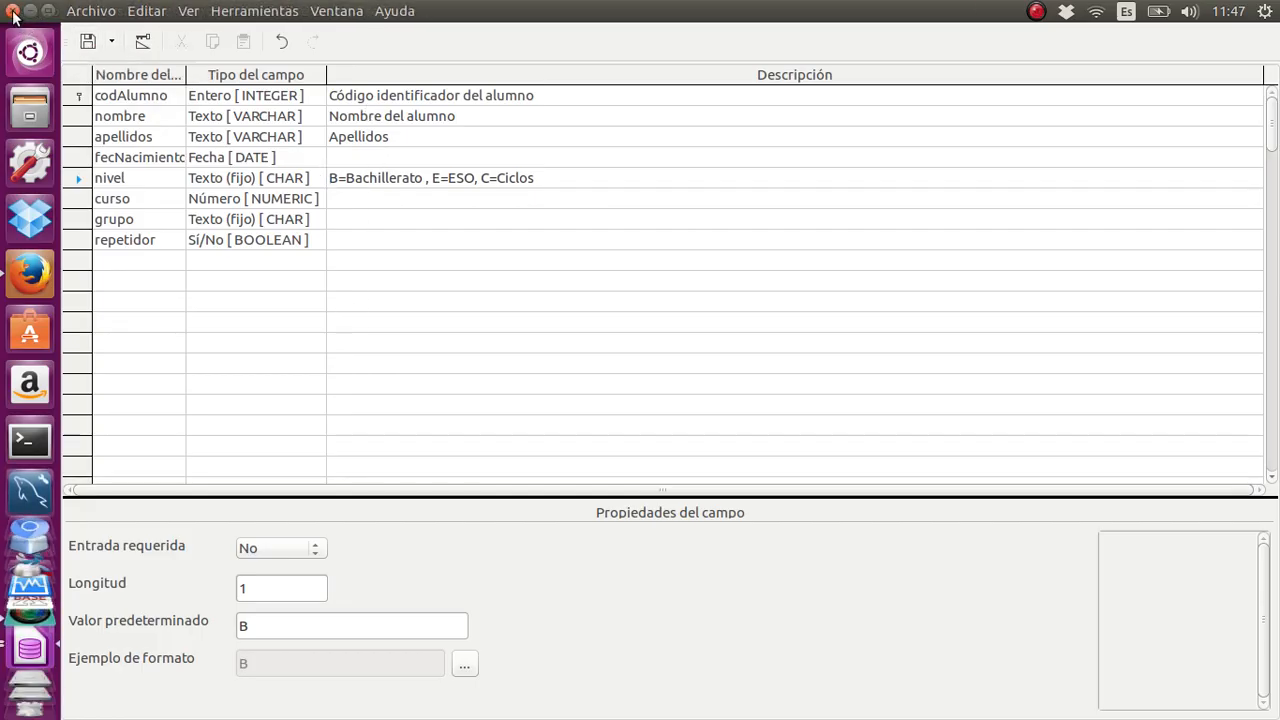
Close the table design, open the alumnos table's data and try to store a record with codAlumno 1 and only the student's first name.
left_click(12, 10)
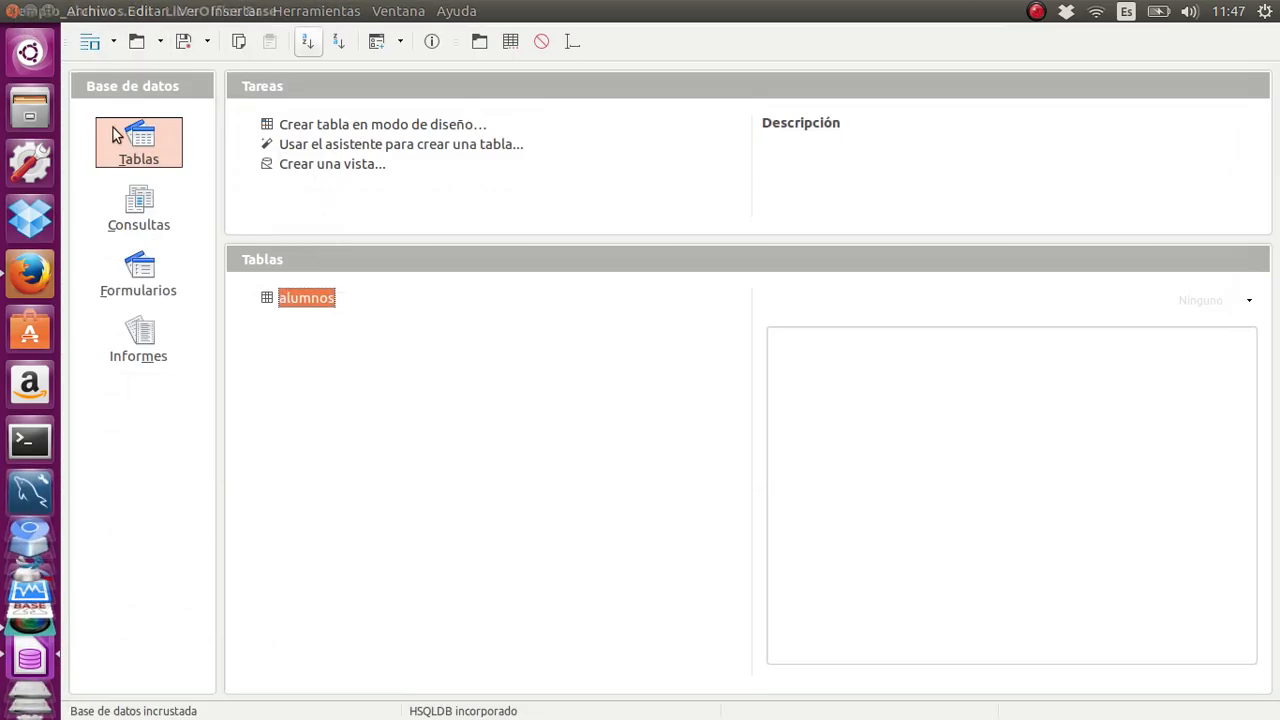
double_click(301, 298)
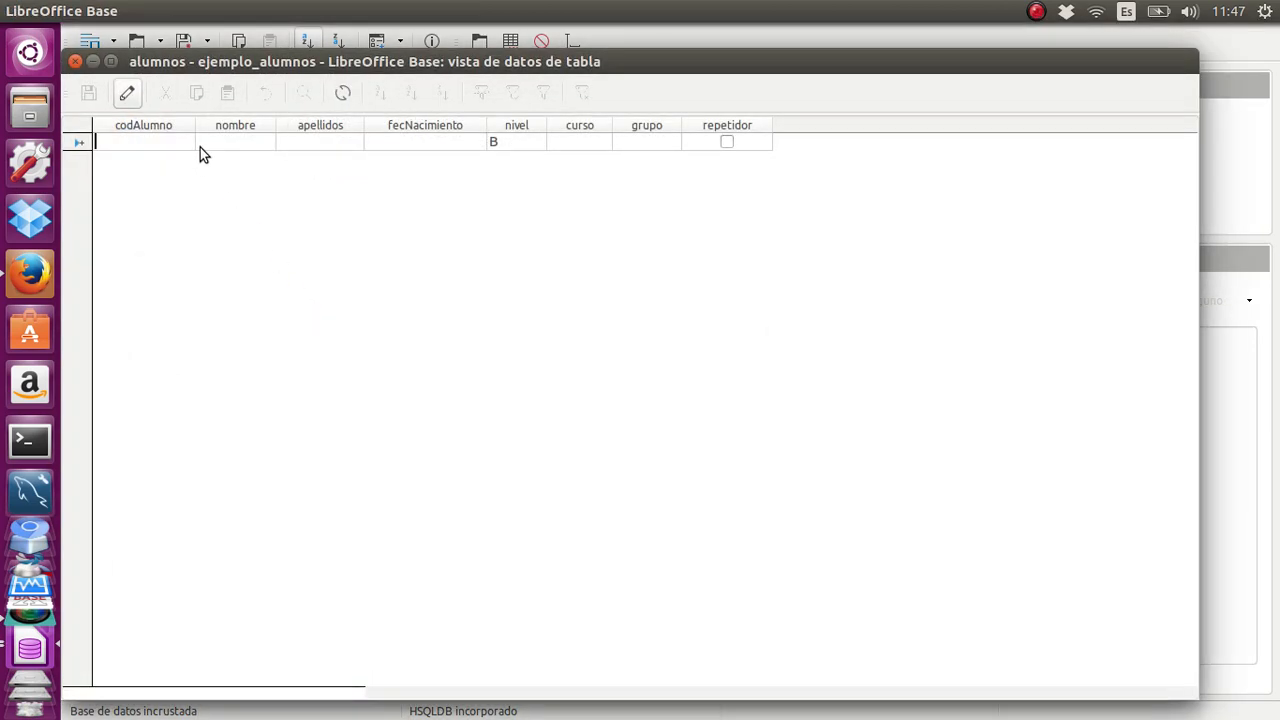
type("1")
key("Tab")
type("J")
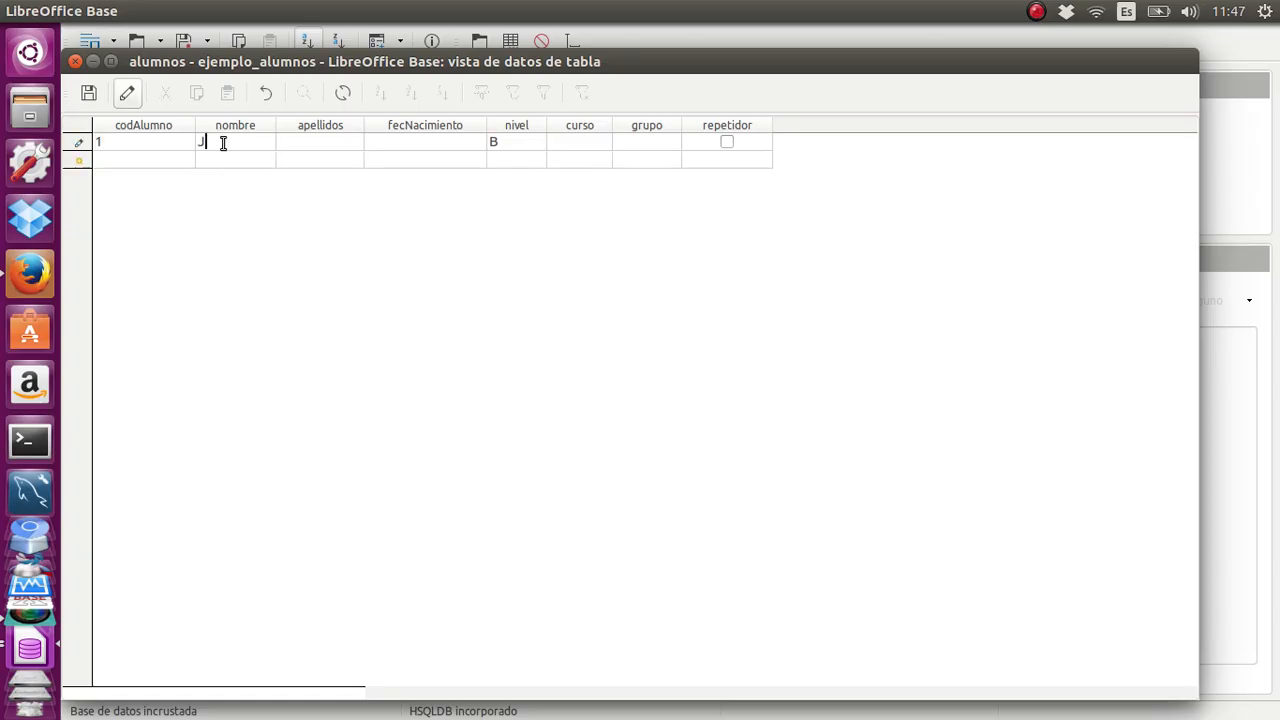
type("Uan")
key("Tab")
key("Tab")
left_click(222, 165)
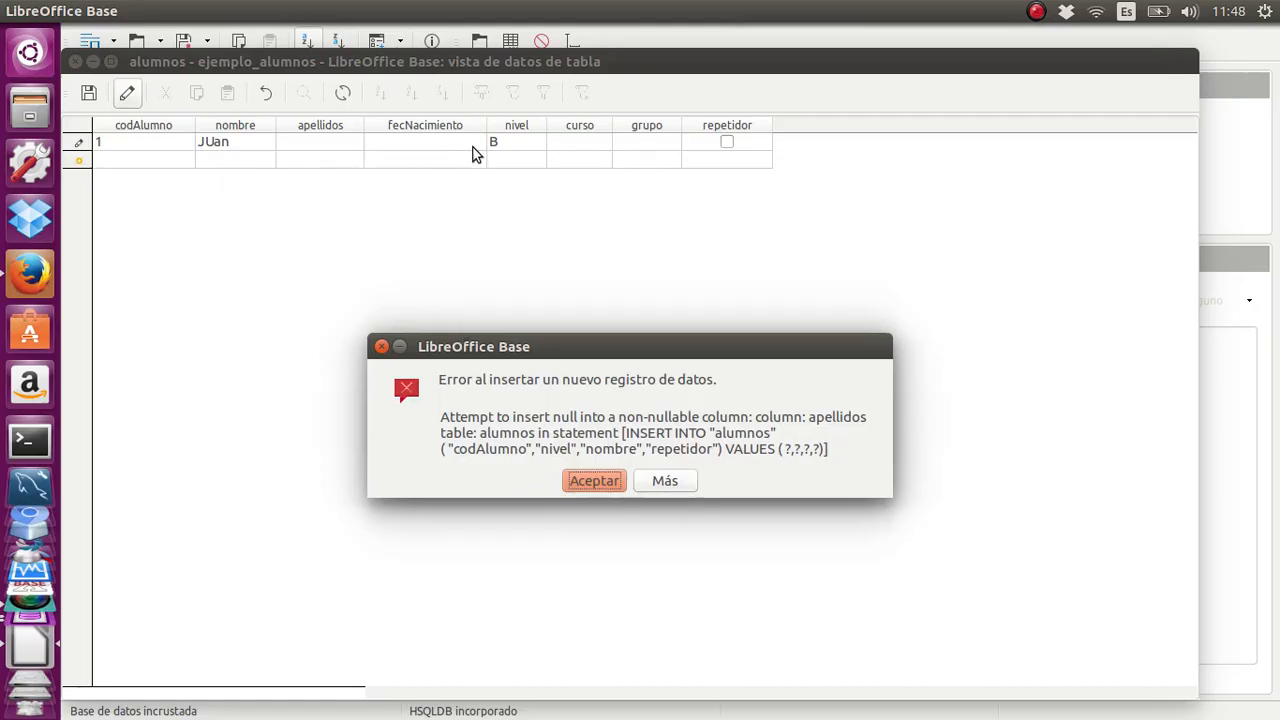
left_click(592, 481)
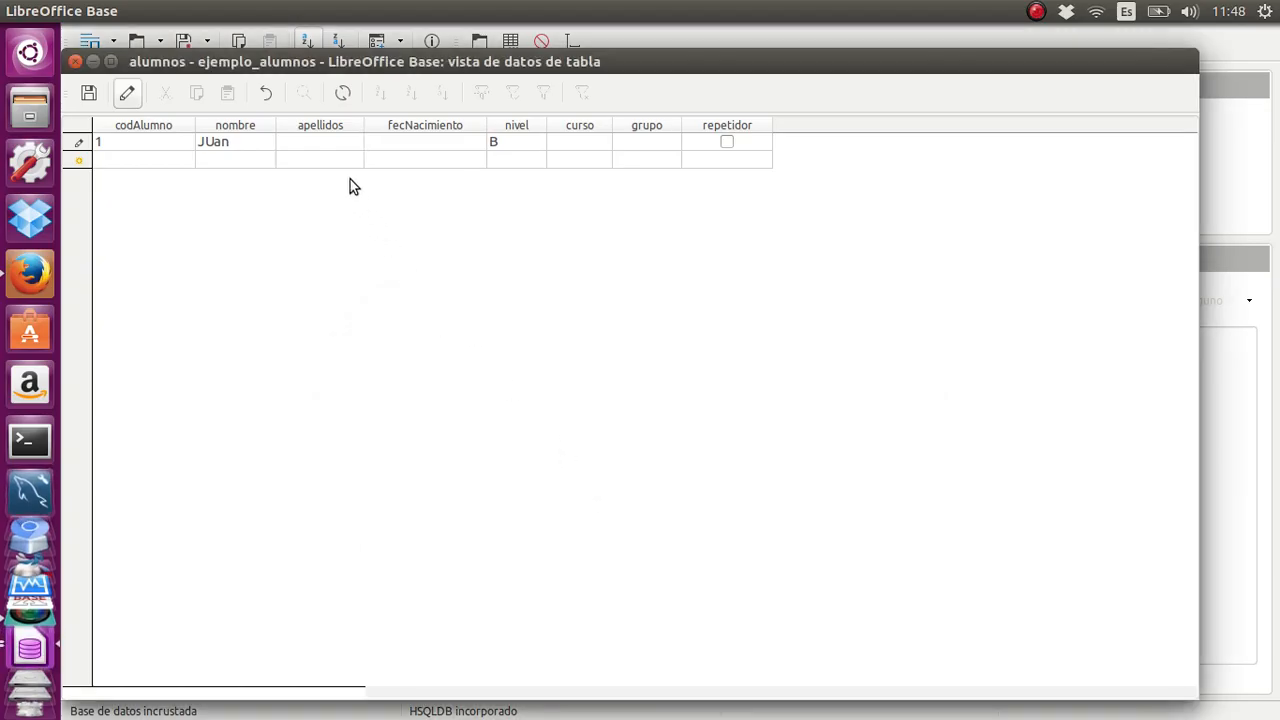
Correct the capitalization of the student's first name in the record with codAlumno 1.
left_click(241, 141)
left_click(241, 141)
key("BackSpace")
key("BackSpace")
key("BackSpace")
type("uan")
Enter the student's surnames and date of birth in the same record.
key("Tab")
type("López")
type(" Sñ")
type("ánchez")
key("Tab")
type("12/12/2001")
key("Tab")
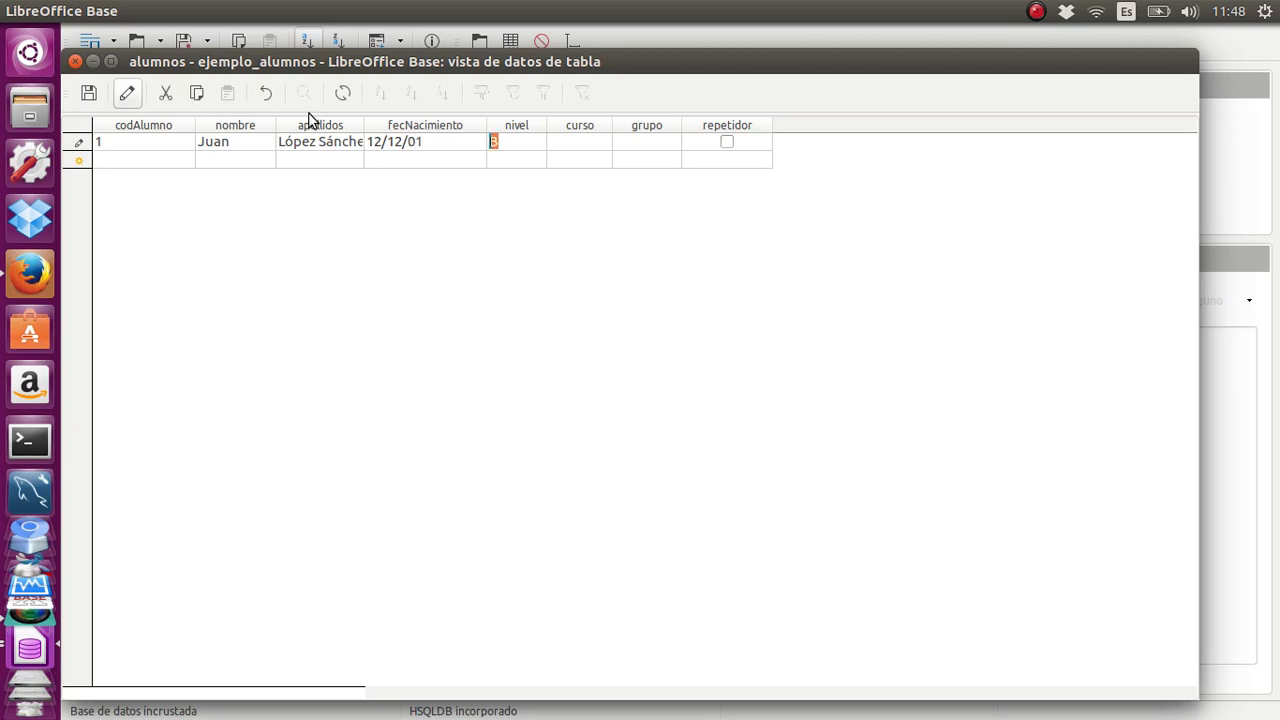
Keep nivel B, set curso to 1 and grupo to A, leave repetidor unchecked, and store the record.
key("Tab")
type("1")
key("Tab")
type("A")
key("Tab")
key("Tab")
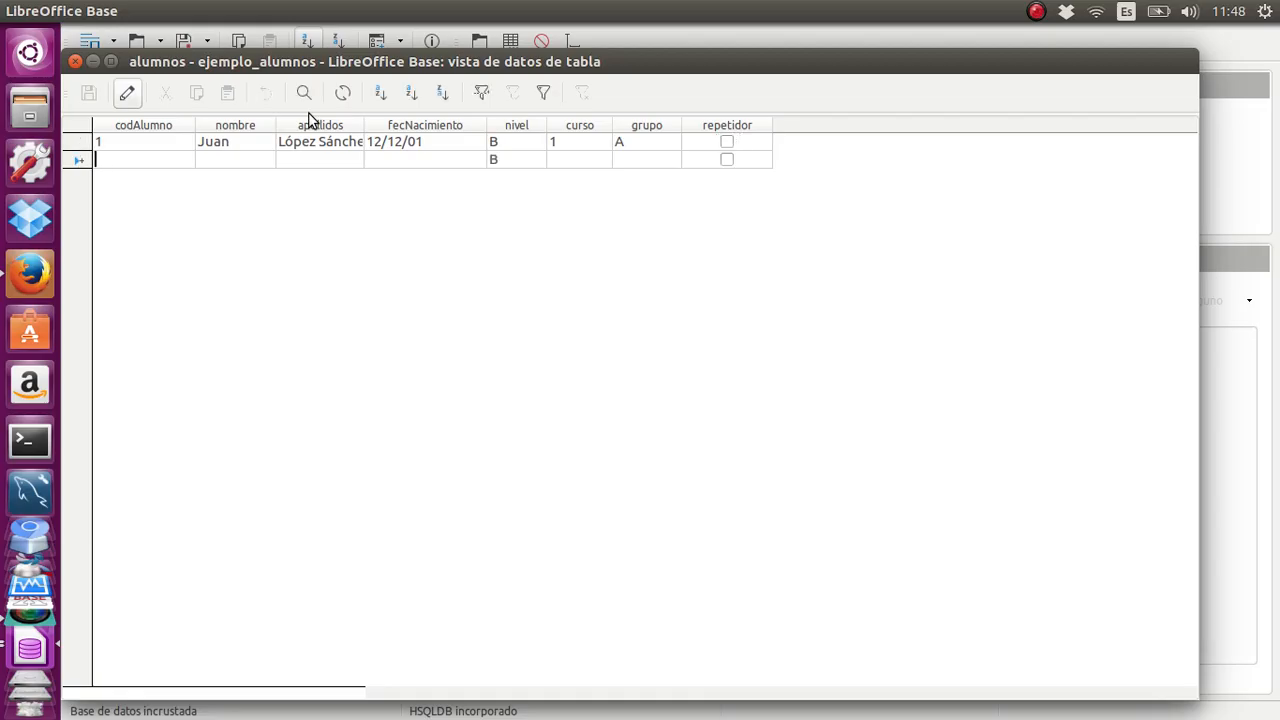
Widen the apellidos column to fit the full surnames and close the alumnos data view.
left_click_drag(364, 124, 410, 125)
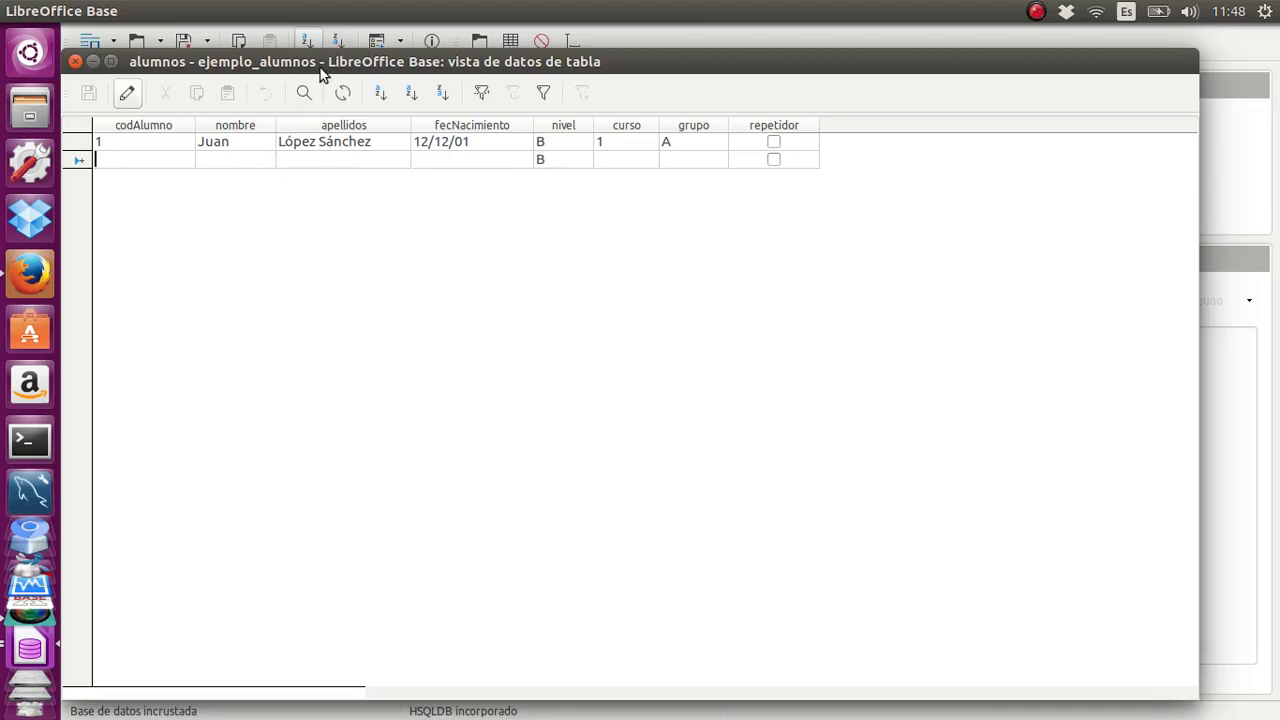
left_click_drag(320, 61, 522, 226)
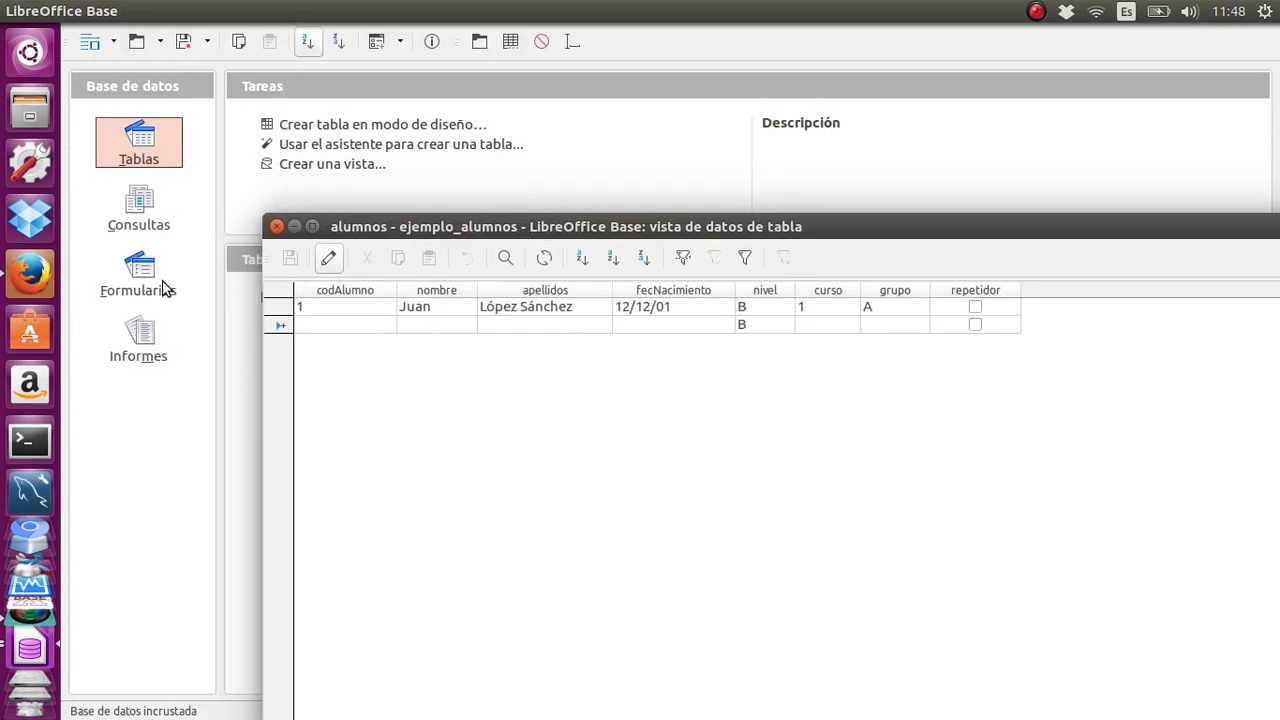
left_click_drag(474, 232, 459, 188)
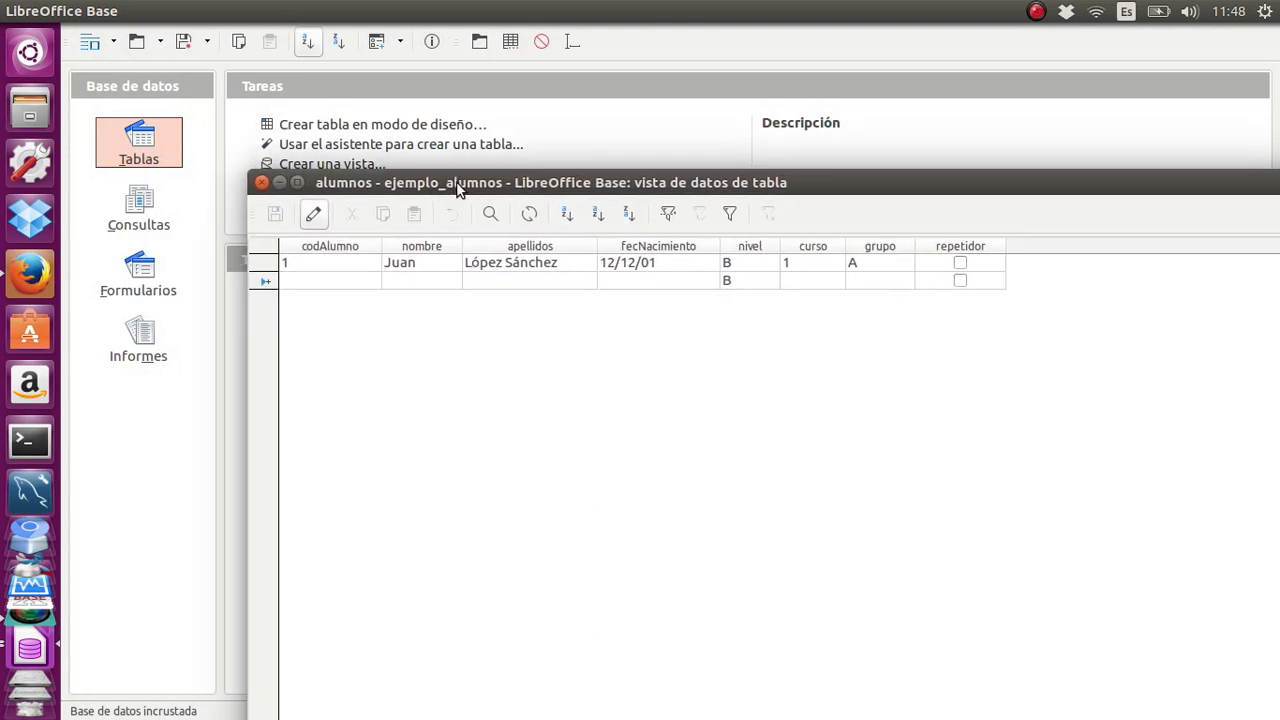
left_click(261, 182)
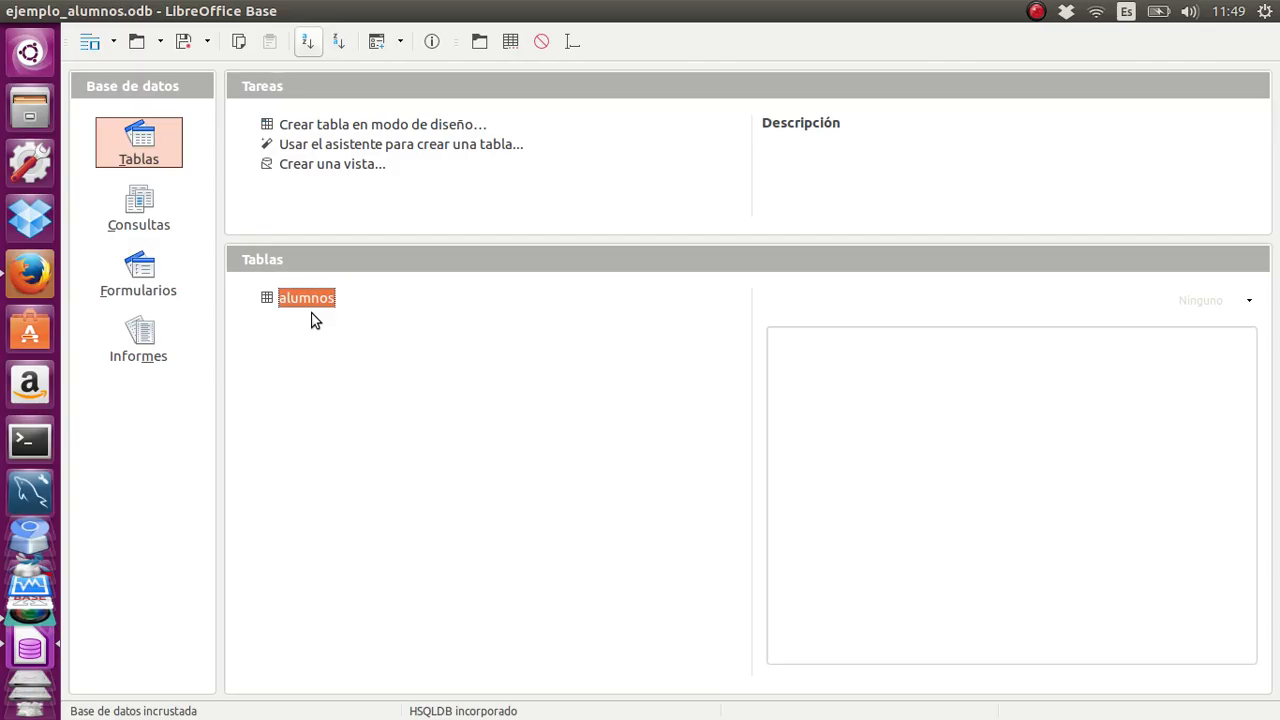
Start a new table in design mode with a codEjercicio field of type Texto (fijo) [ CHAR ].
left_click(333, 128)
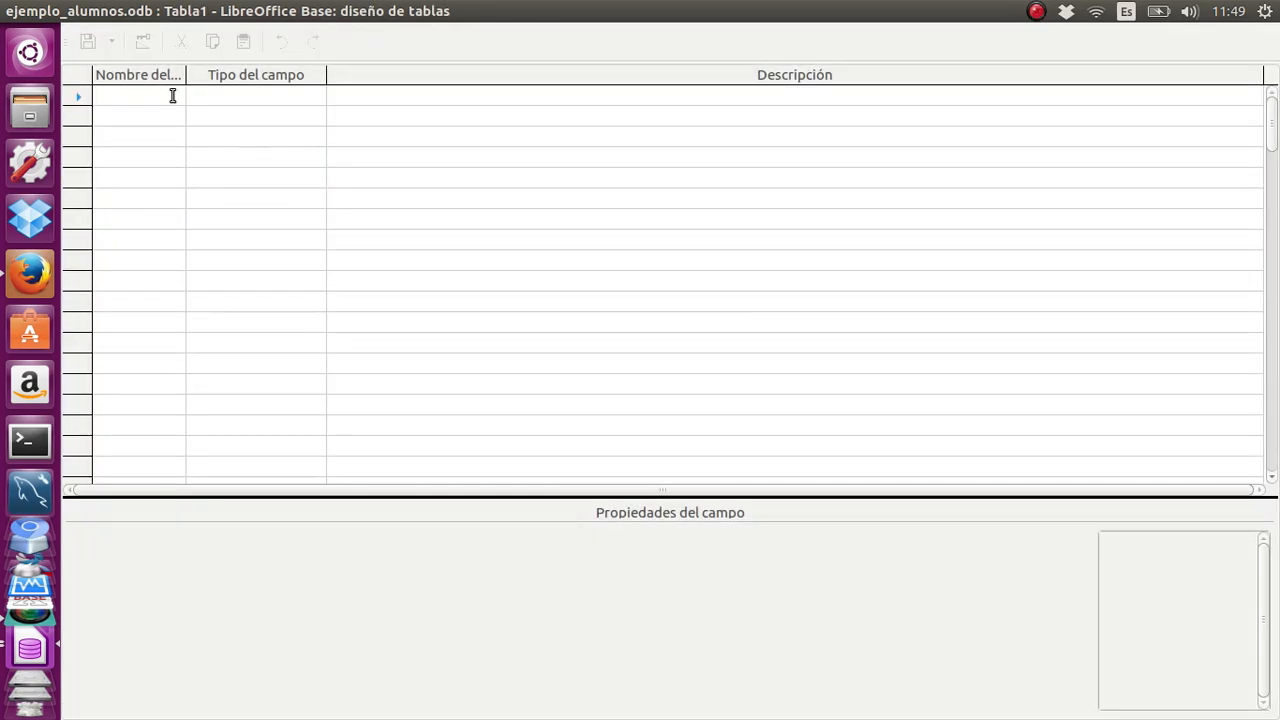
type("codEjercicio")
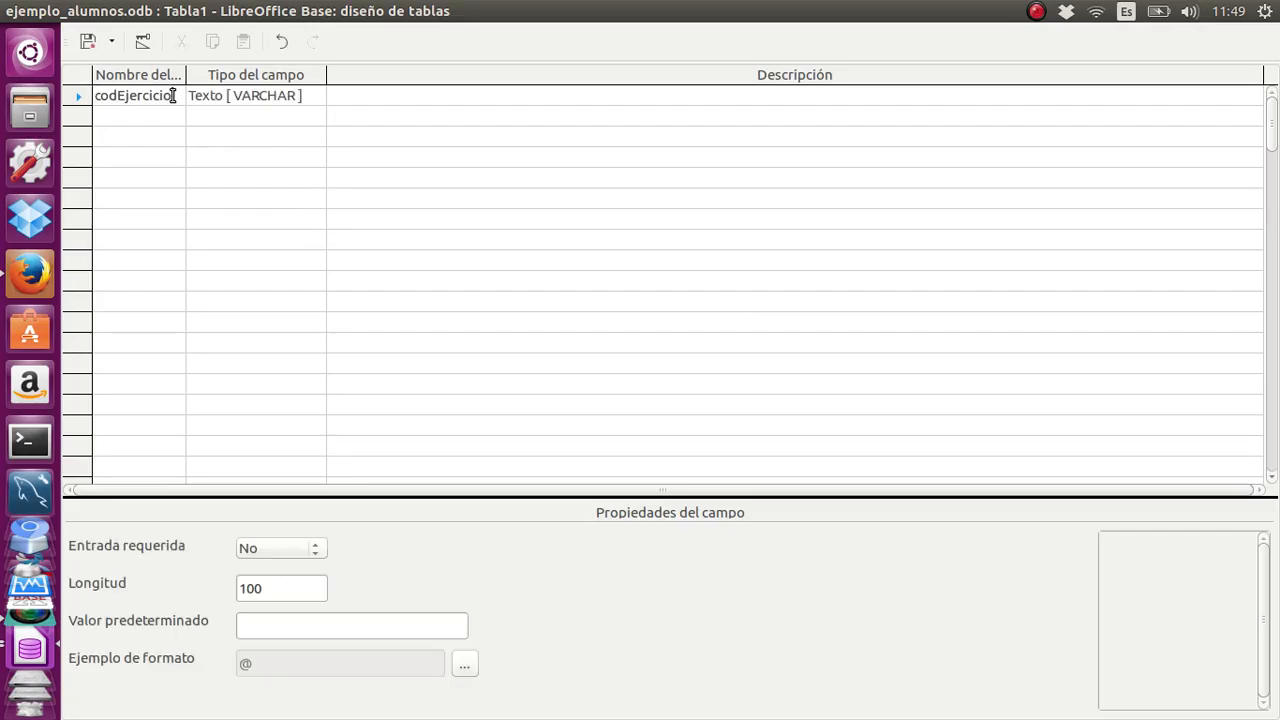
left_click(231, 103)
left_click(253, 101)
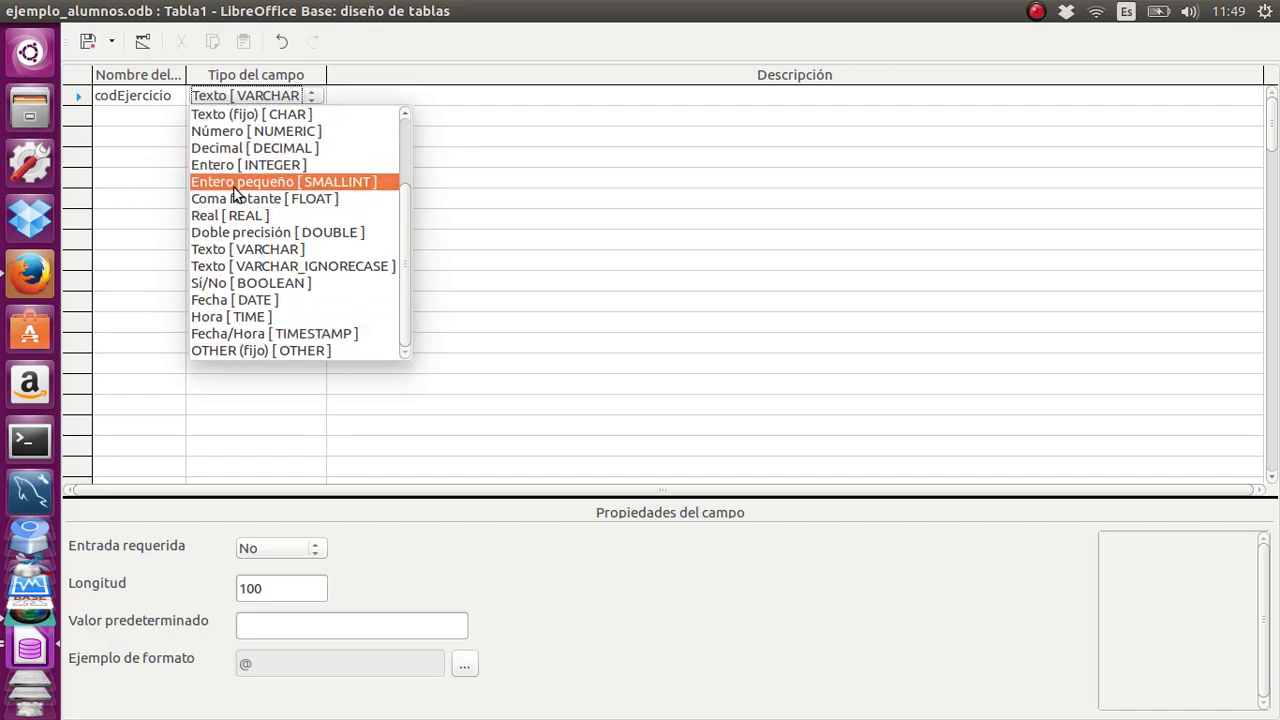
left_click(246, 117)
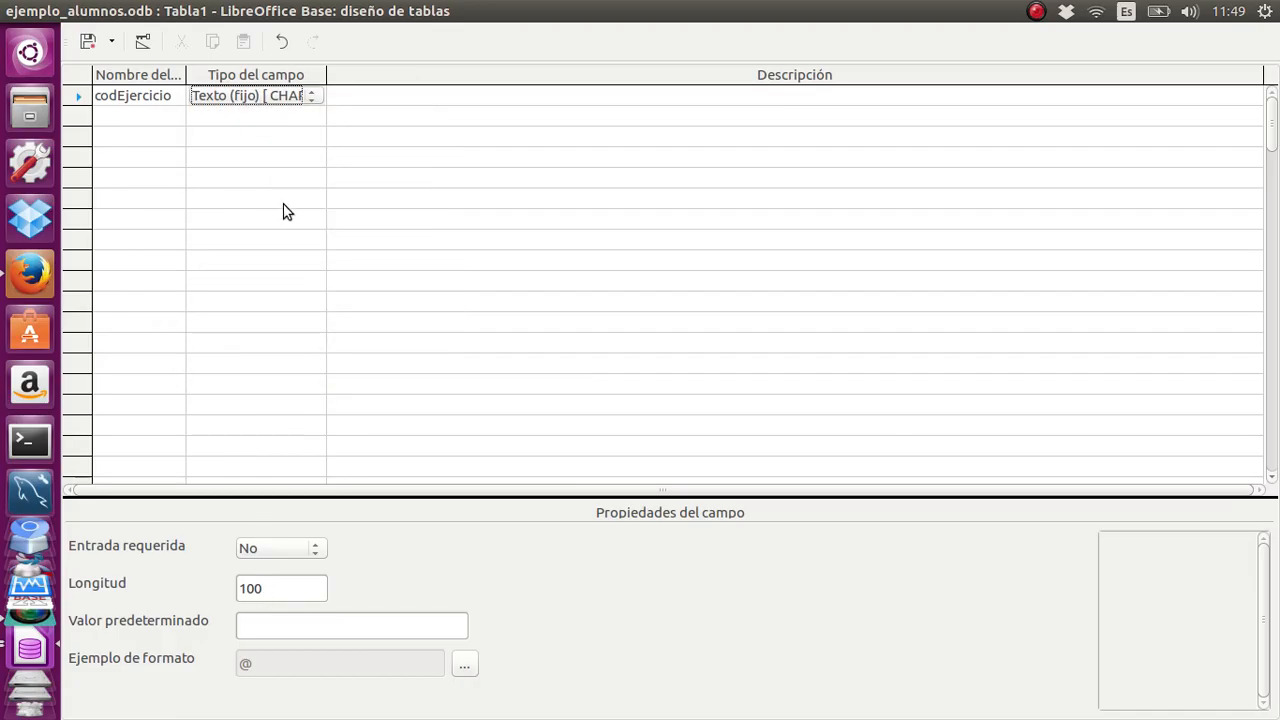
Make codEjercicio a required field of length 3 and set it as the primary key.
left_click(288, 556)
left_click(297, 572)
left_click(284, 588)
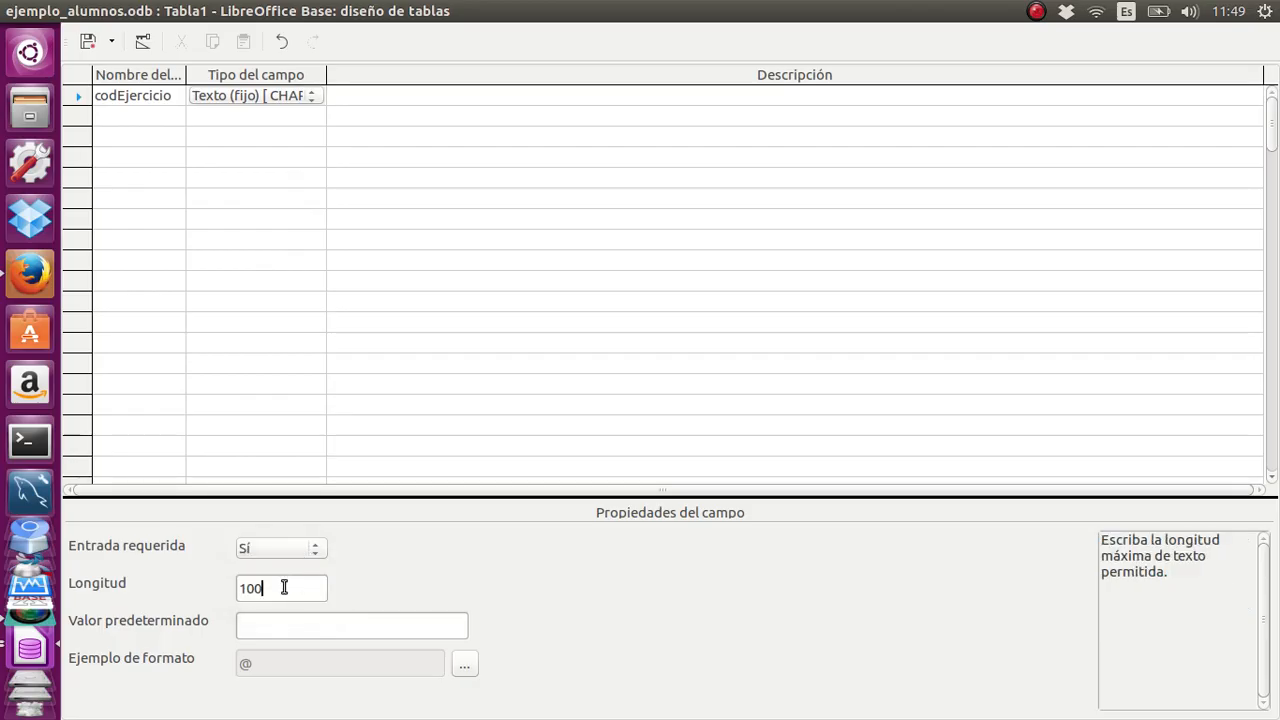
left_click_drag(284, 588, 237, 587)
type("3")
right_click(79, 101)
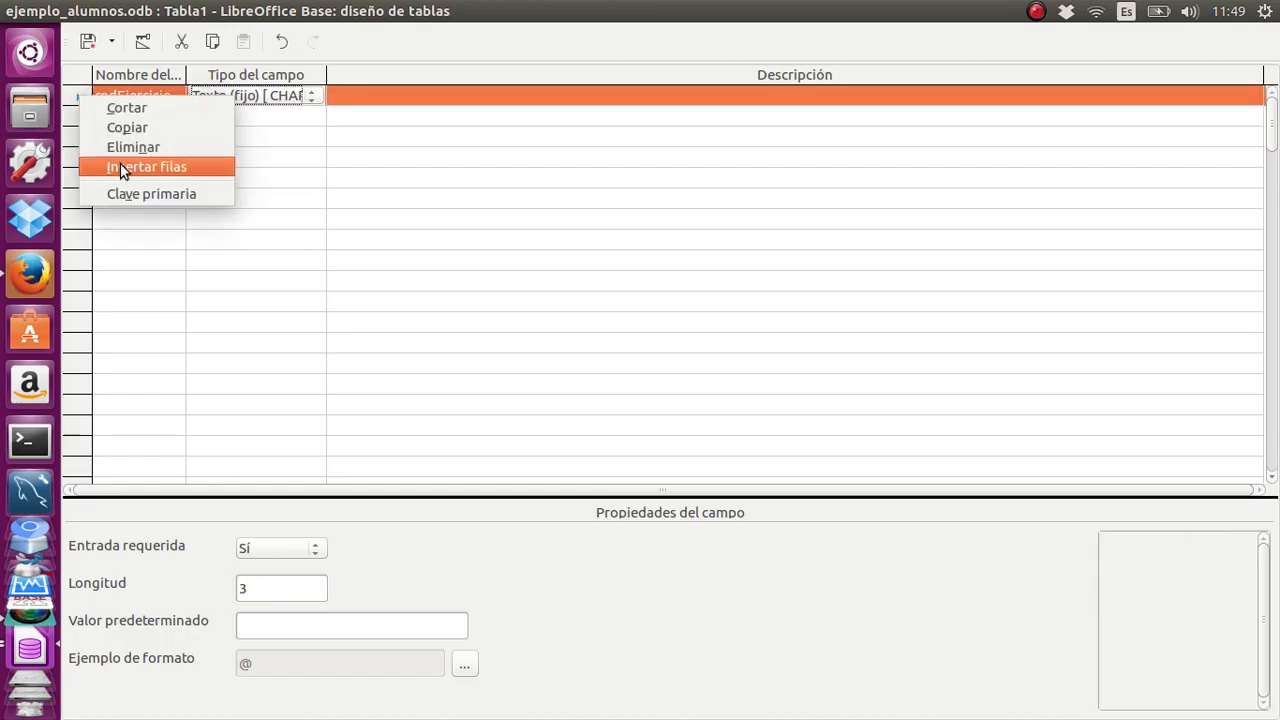
left_click(125, 193)
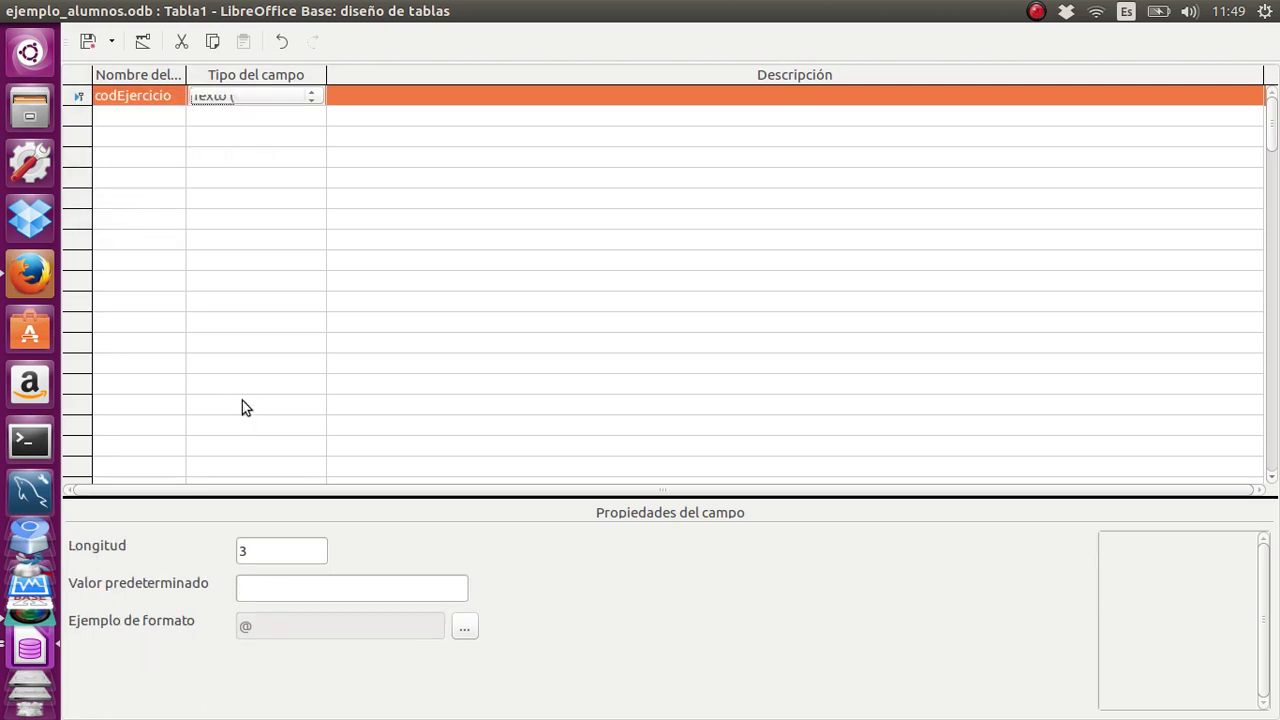
Add a descEjercicio field of type Texto [ VARCHAR ] with length 25 and entry required.
left_click(172, 115)
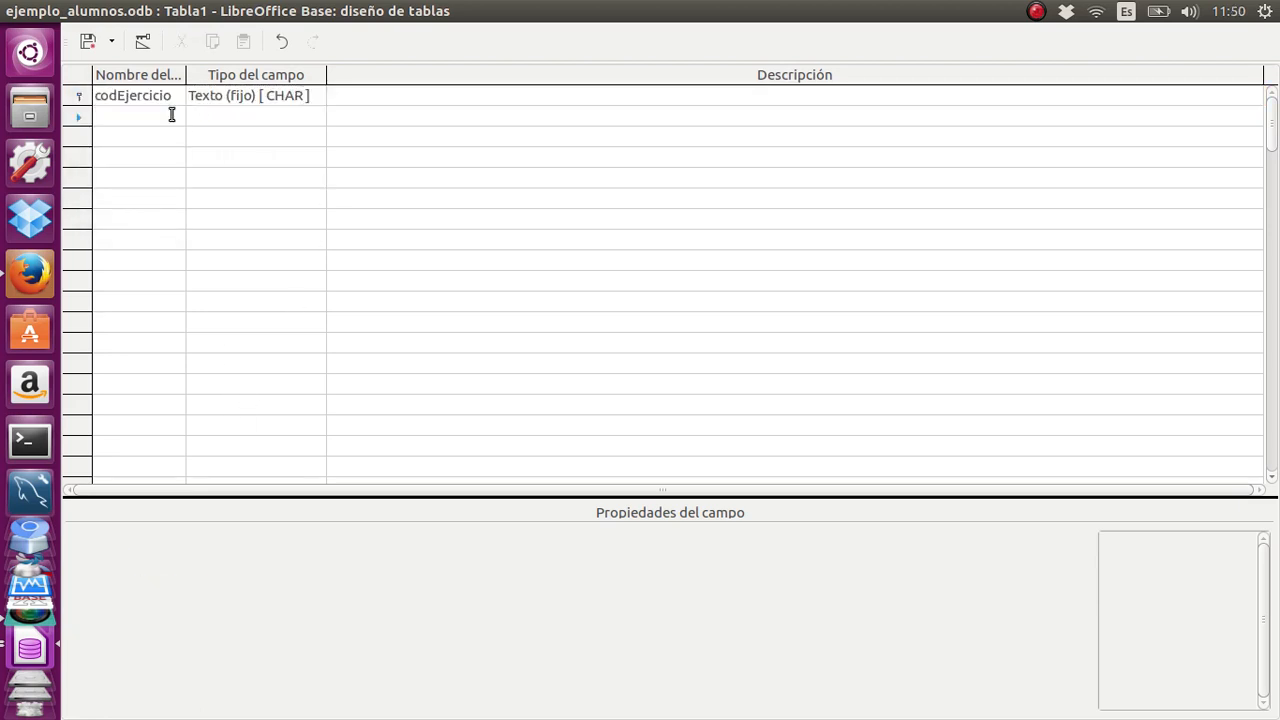
type("desc")
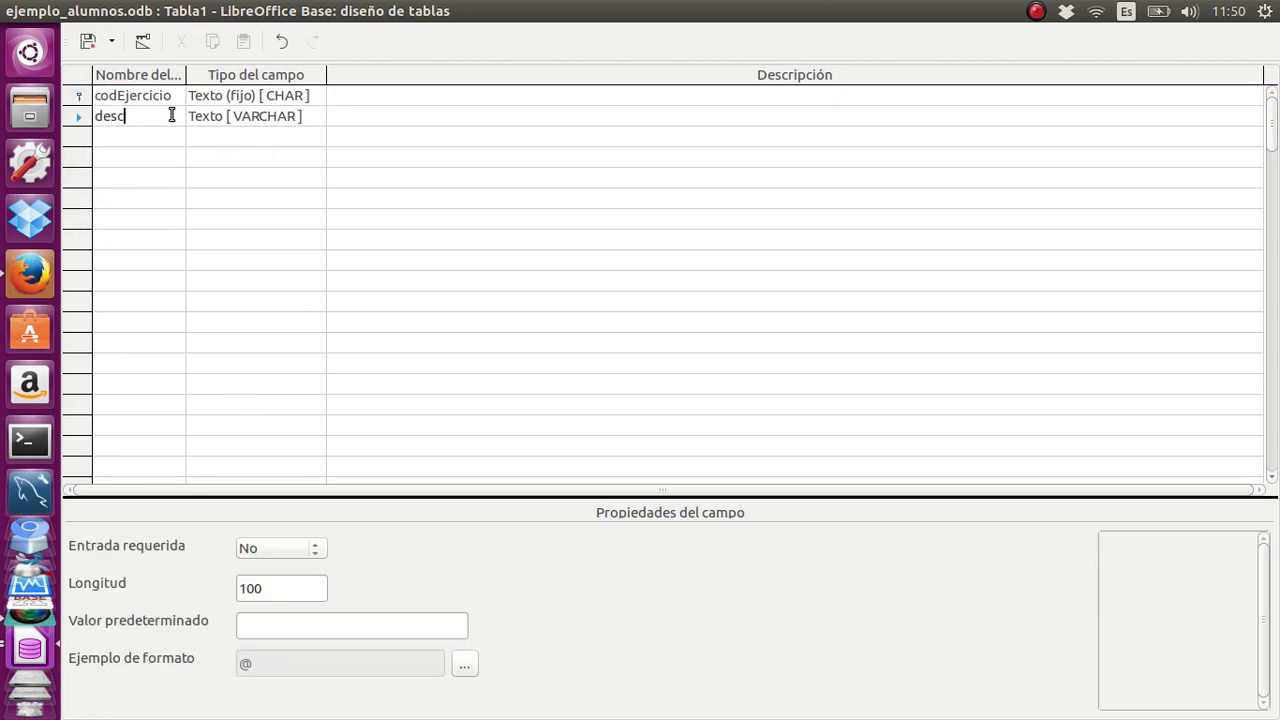
type("Ejercicio")
double_click(276, 591)
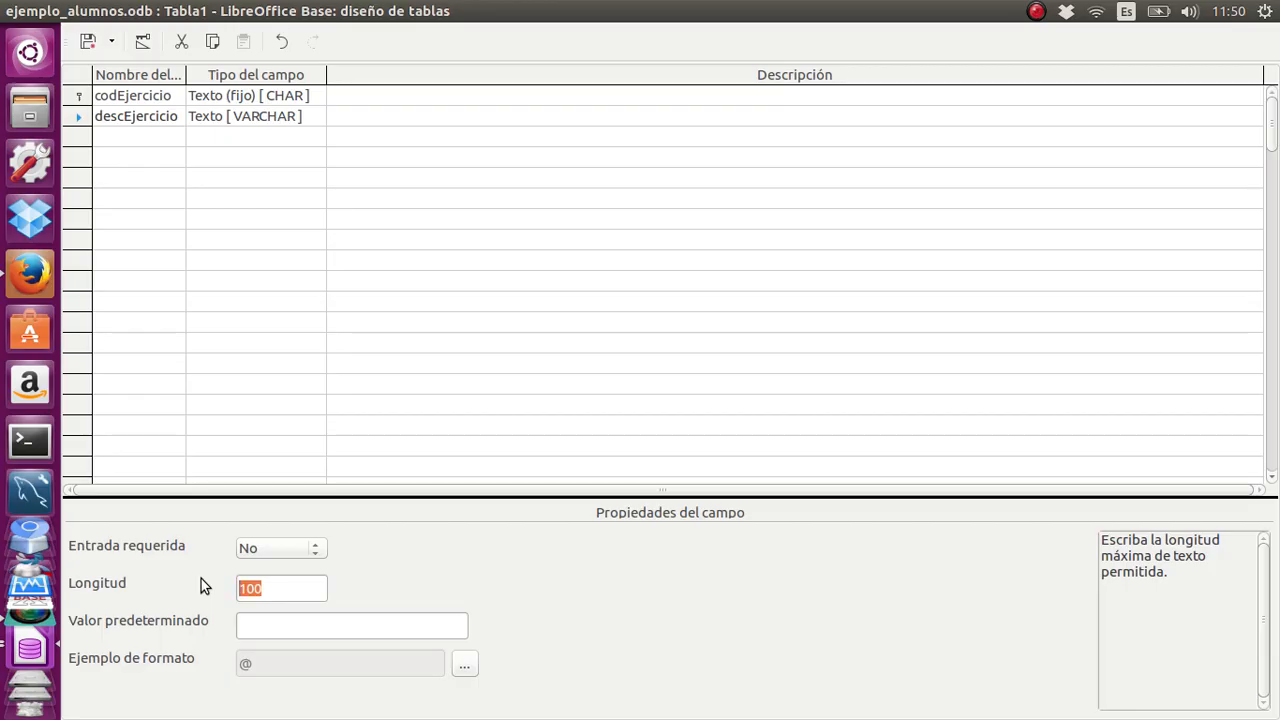
type("25")
left_click(271, 549)
left_click(273, 562)
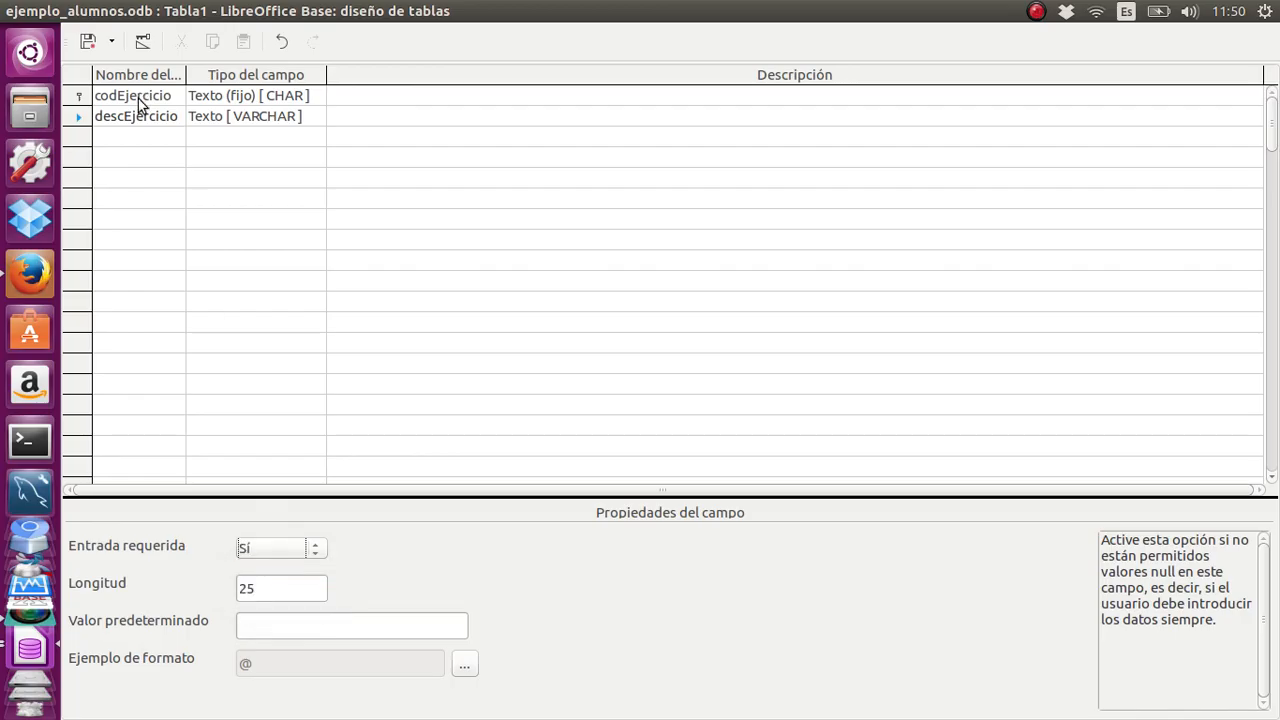
Add a peso field of type Decimal [ DECIMAL ] below descEjercicio.
left_click(128, 140)
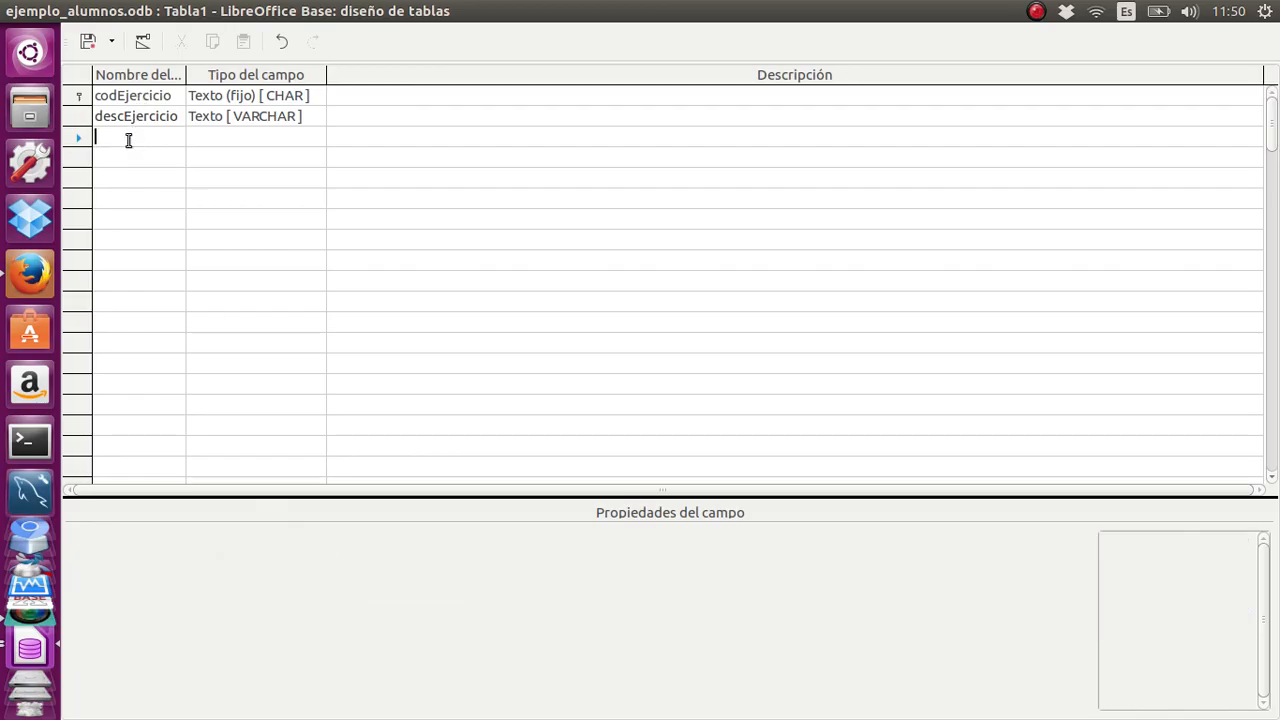
type("peso")
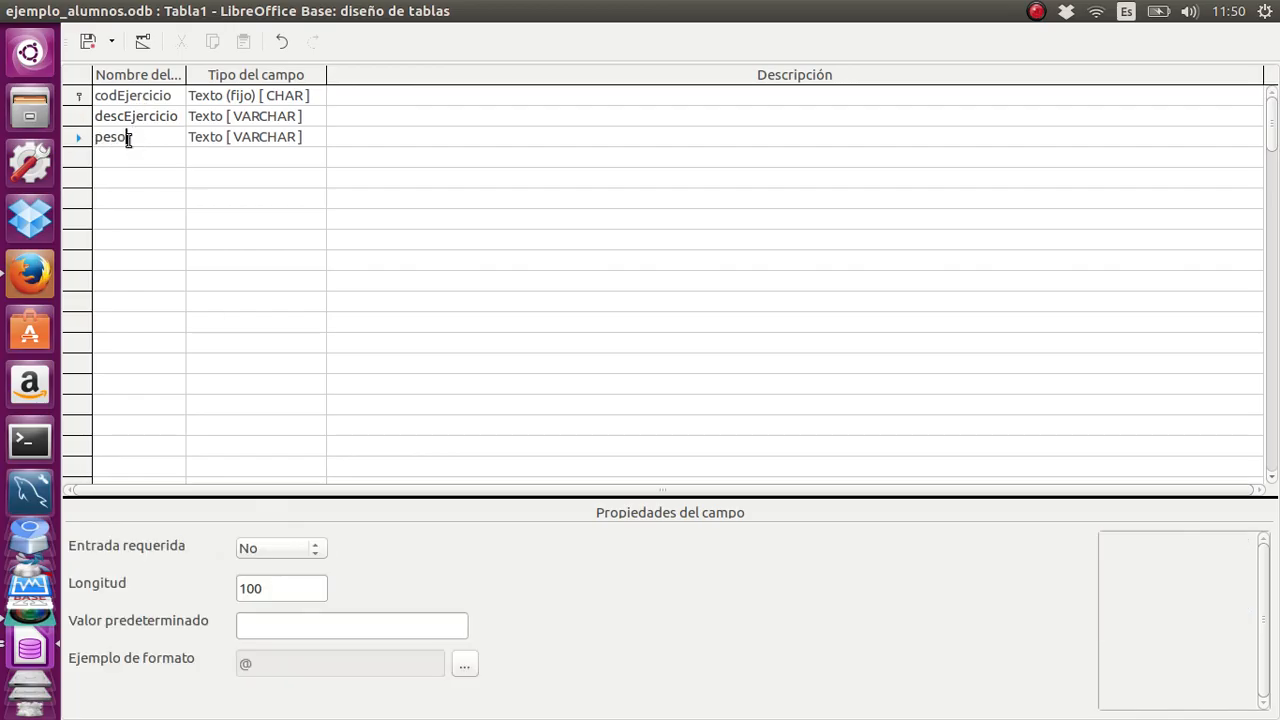
left_click(248, 140)
left_click(246, 140)
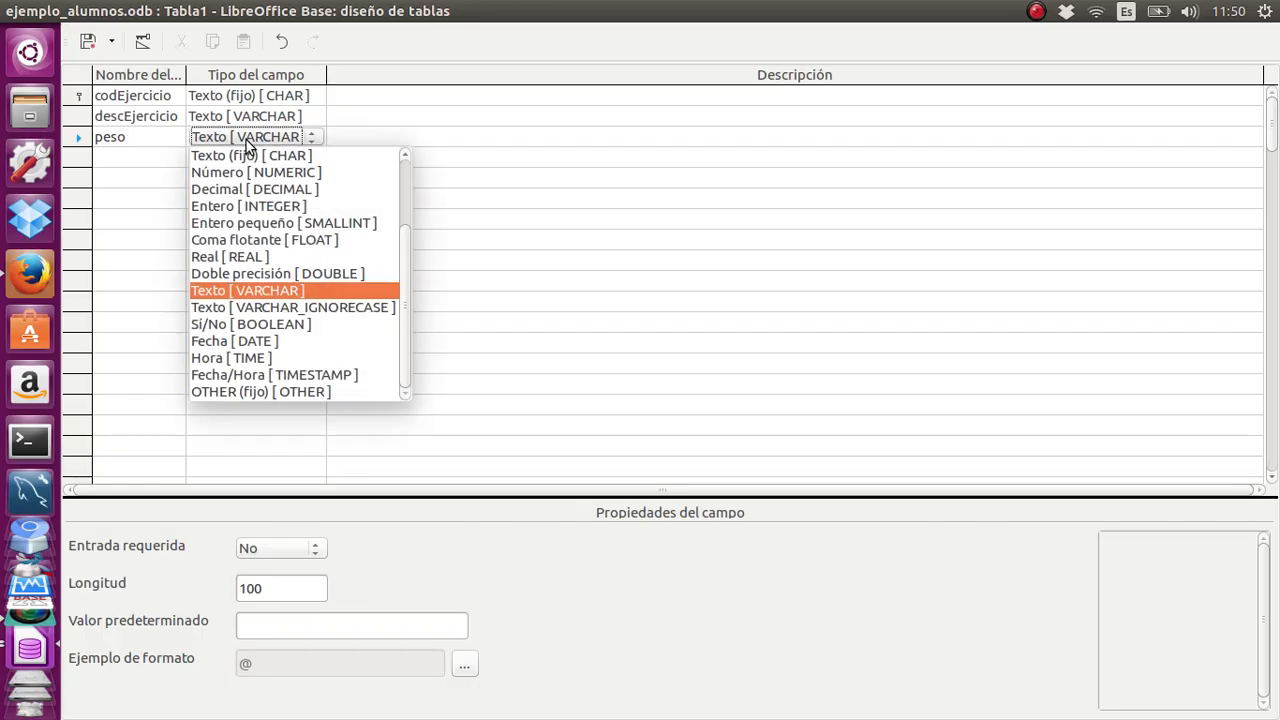
left_click(239, 187)
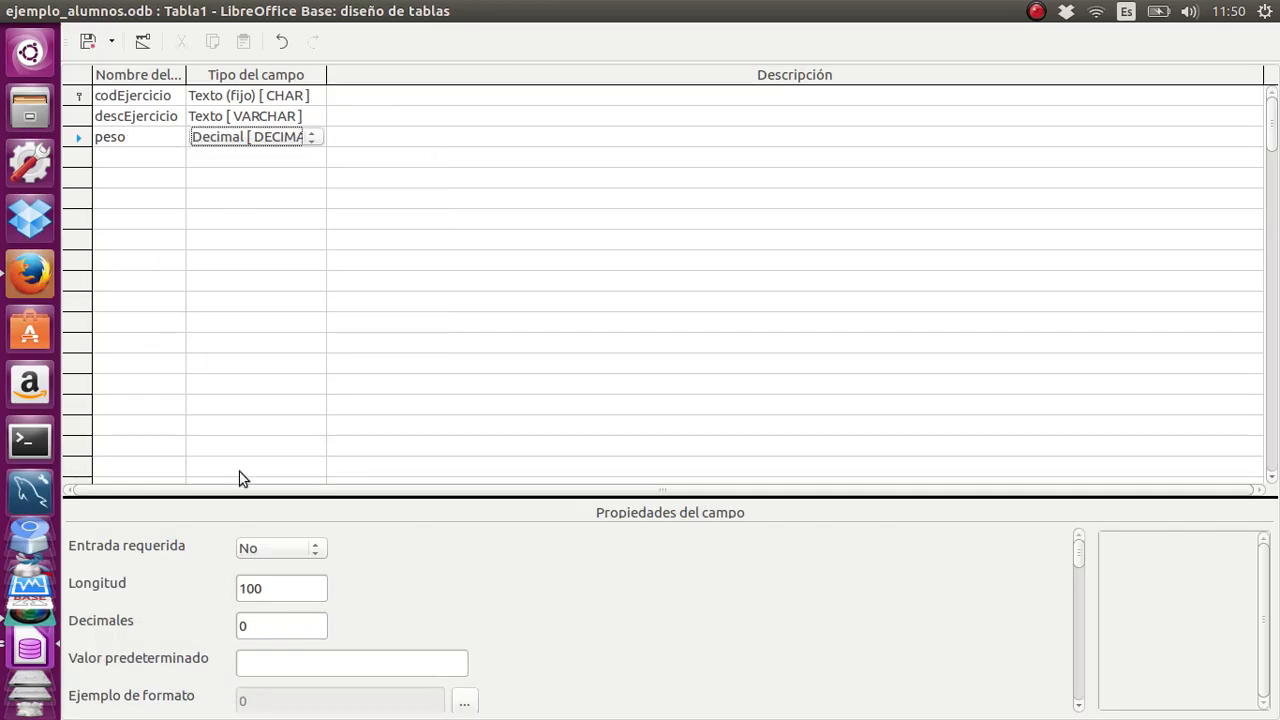
Set the peso field's length to 4, its decimals to 2 and its default value to 10.
left_click_drag(266, 587, 240, 588)
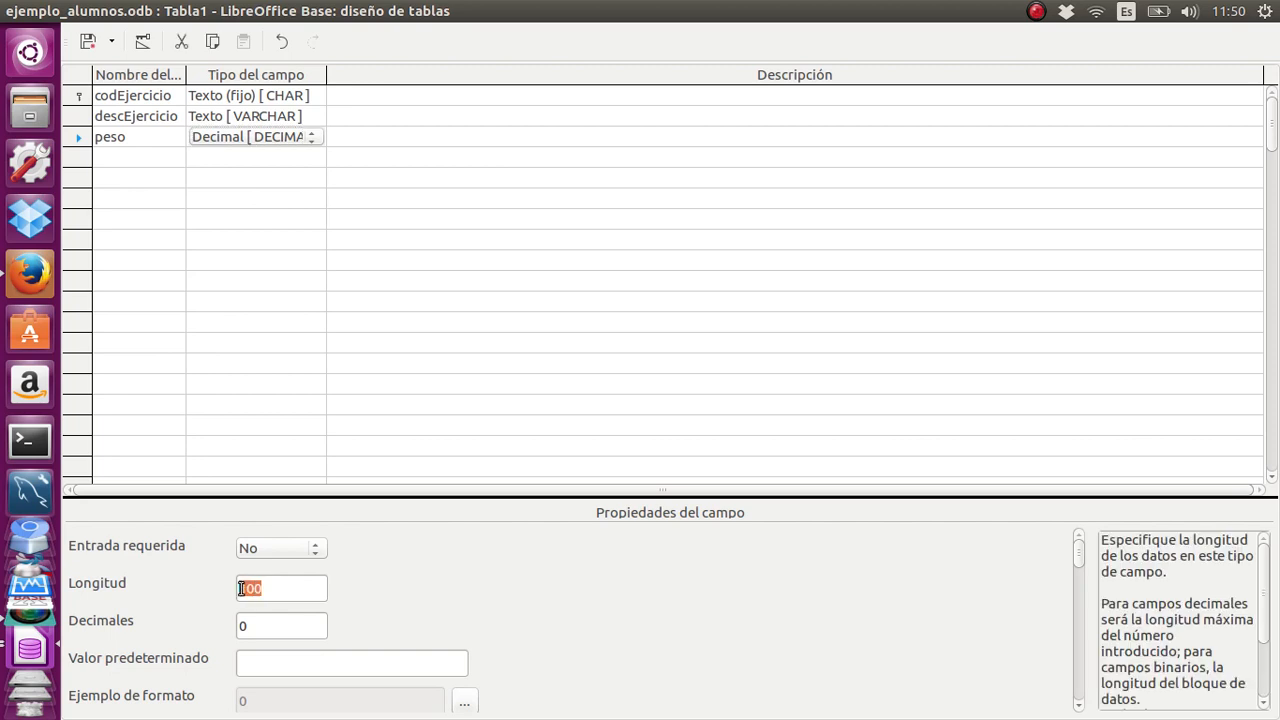
type("4")
left_click(273, 624)
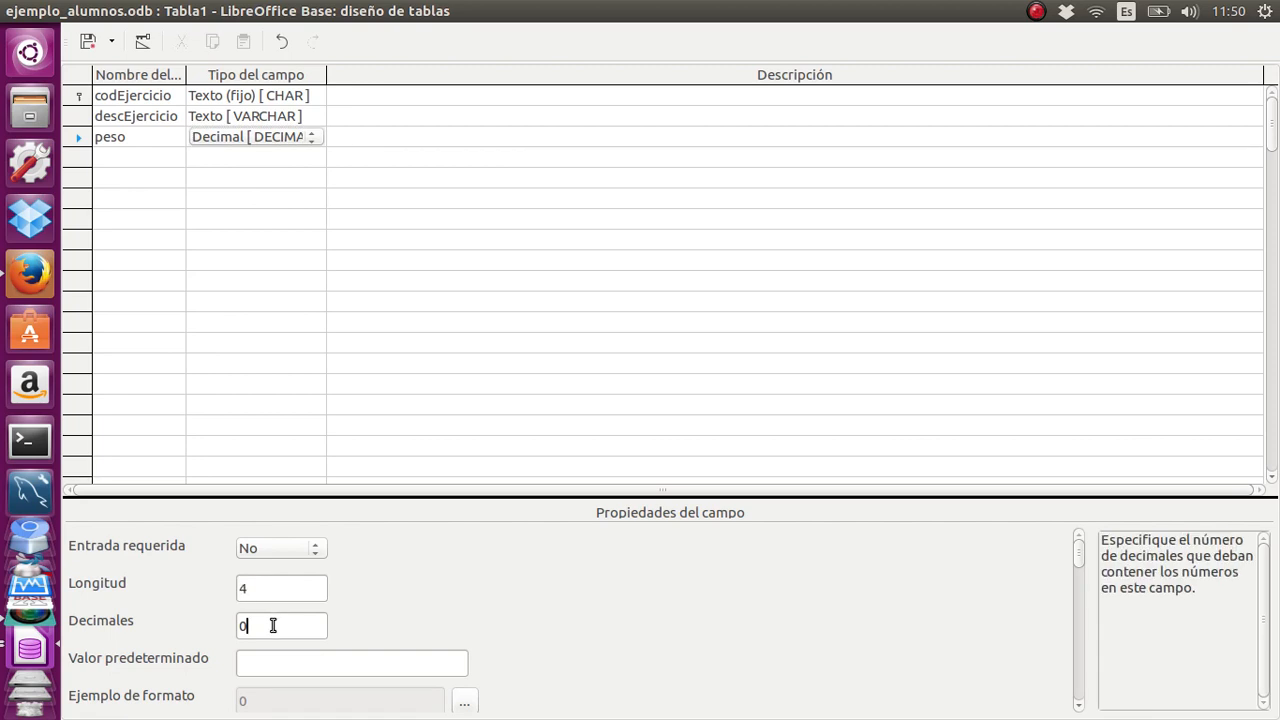
left_click_drag(249, 624, 237, 626)
type("2")
left_click(278, 659)
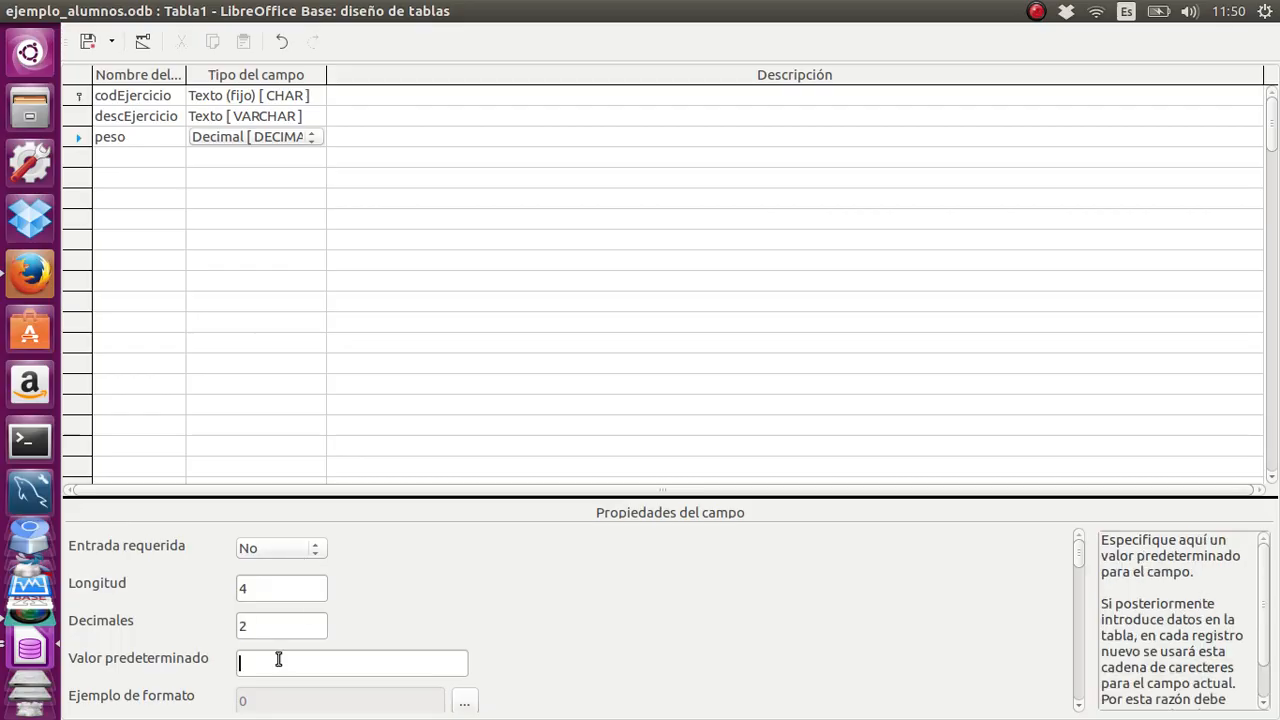
type("10")
Add a fecEntrega field of type Fecha [ DATE ] below peso.
left_click(139, 164)
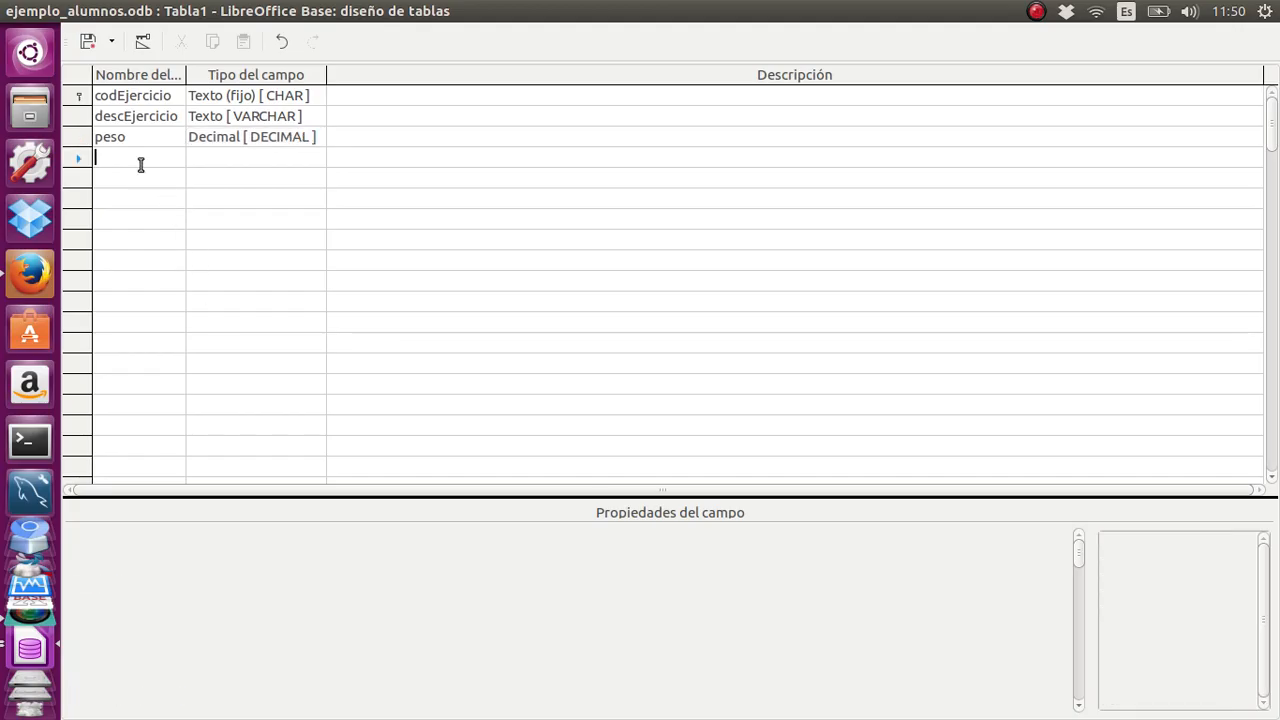
type("fec")
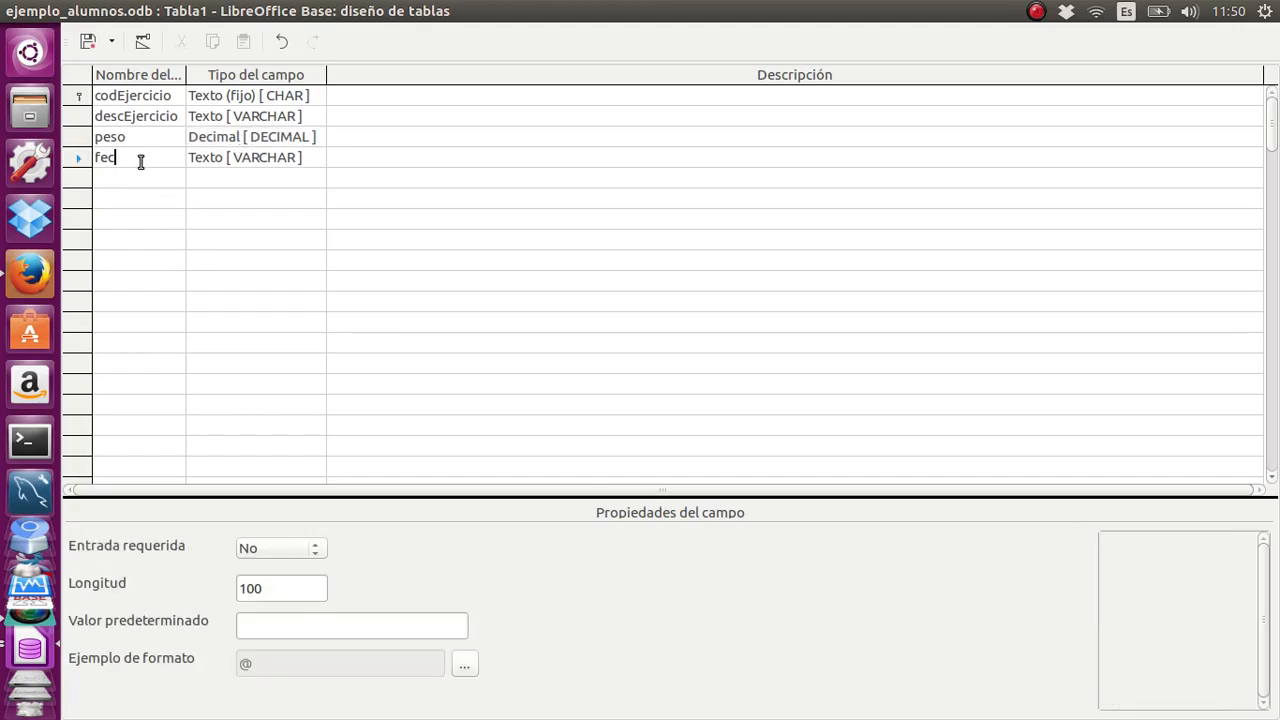
type("ENtrega")
left_click(134, 158)
key("BackSpace")
type("ntrega")
left_click(256, 157)
left_click(256, 157)
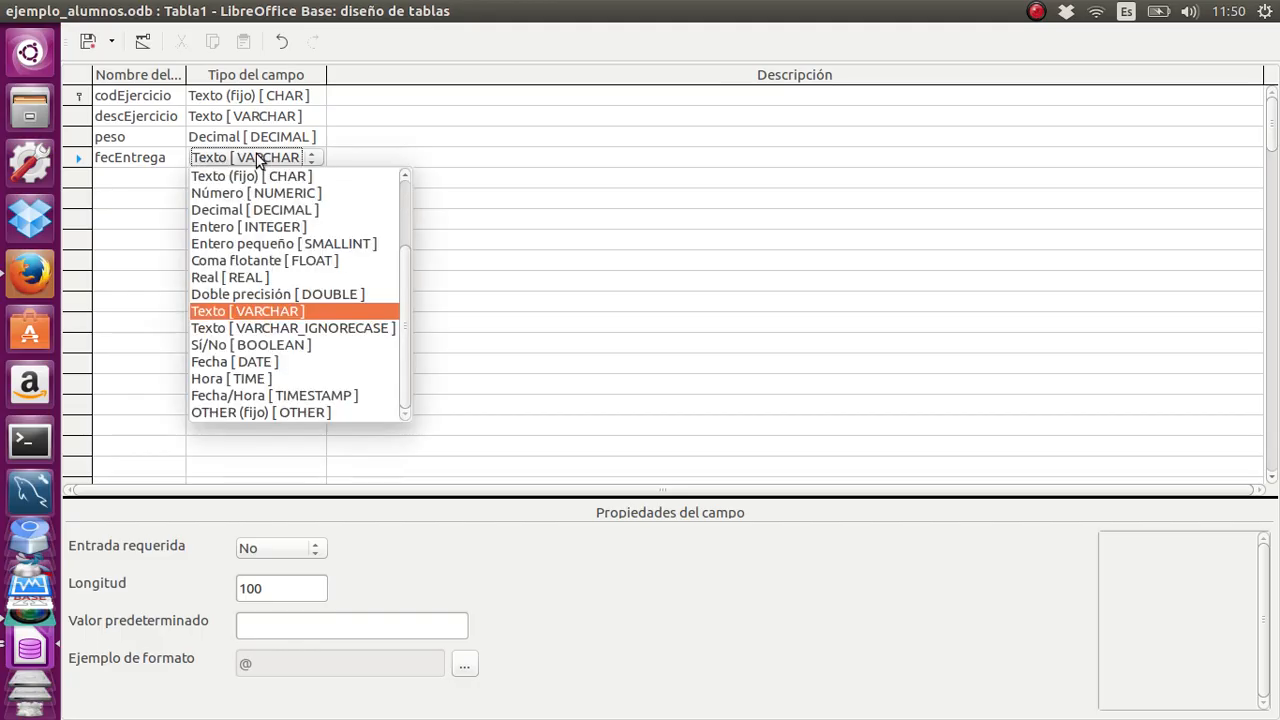
left_click(253, 364)
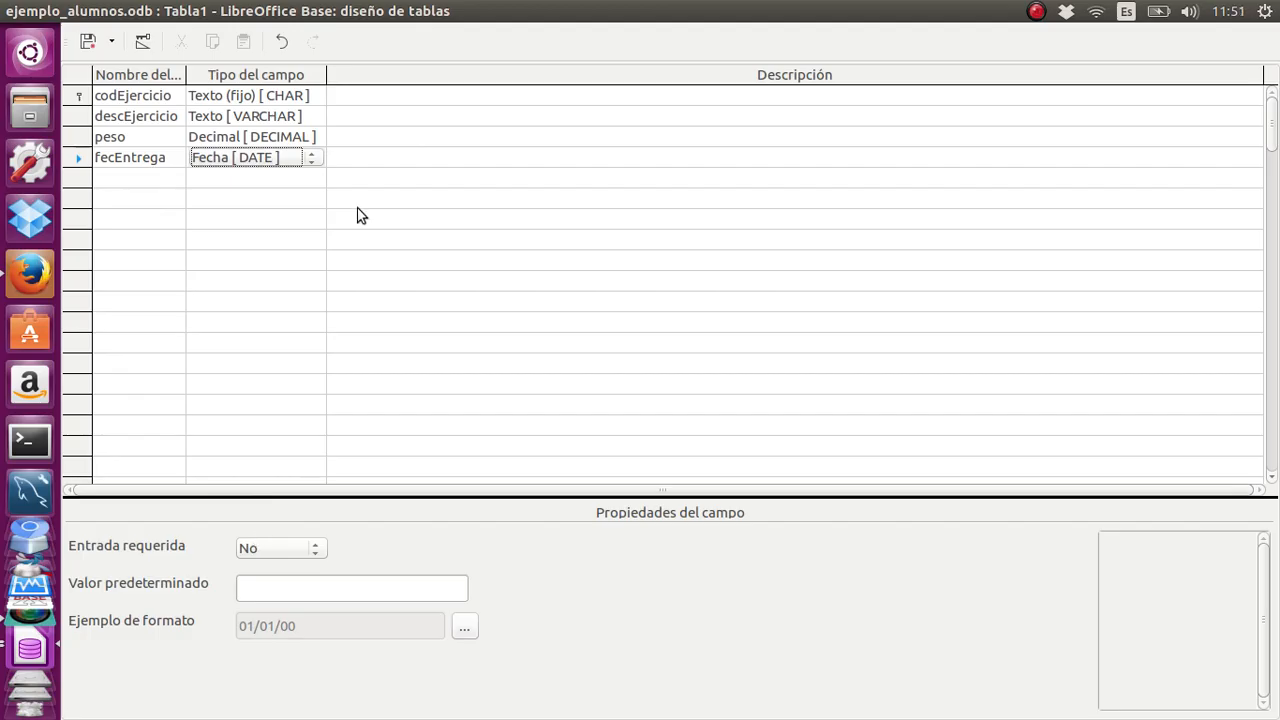
Describe codEjercicio as "Identificador del ejercicio" and descEjercicio as "DEscripción del ejericcio".
left_click(369, 97)
type("Iden")
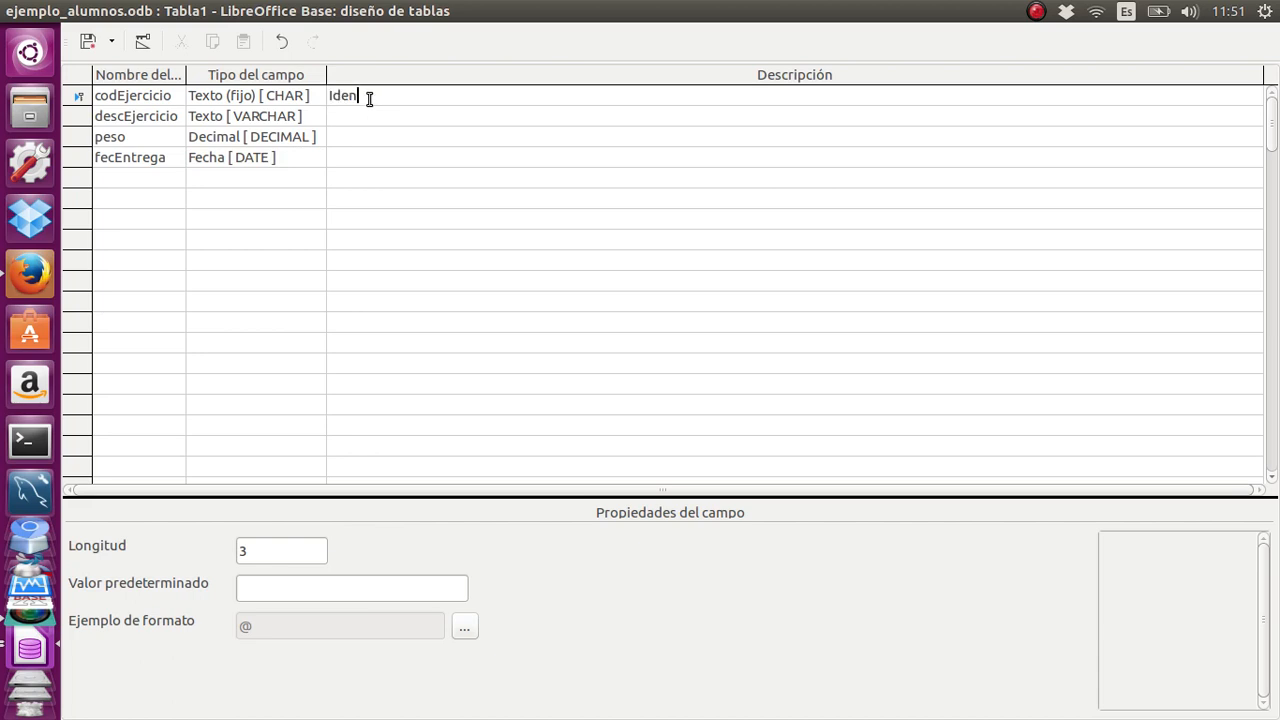
type("tificador del ejercicio")
left_click(367, 116)
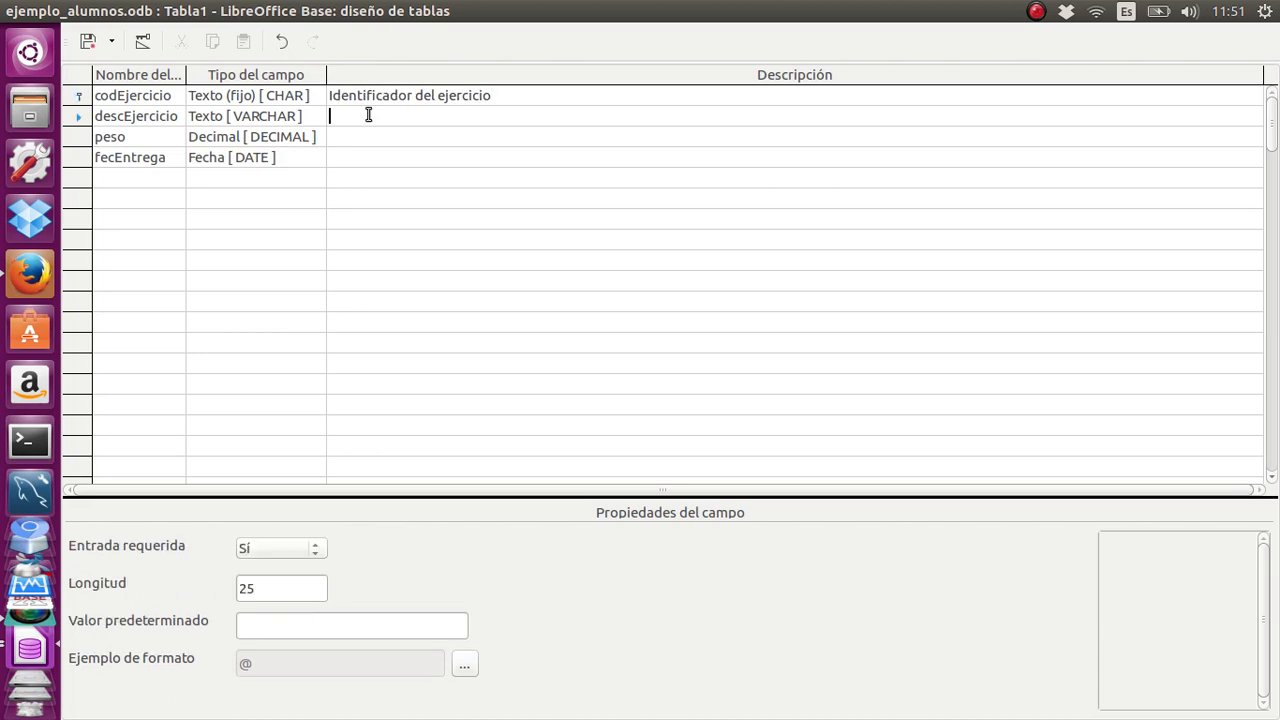
type("DEscripción del ejercicio")
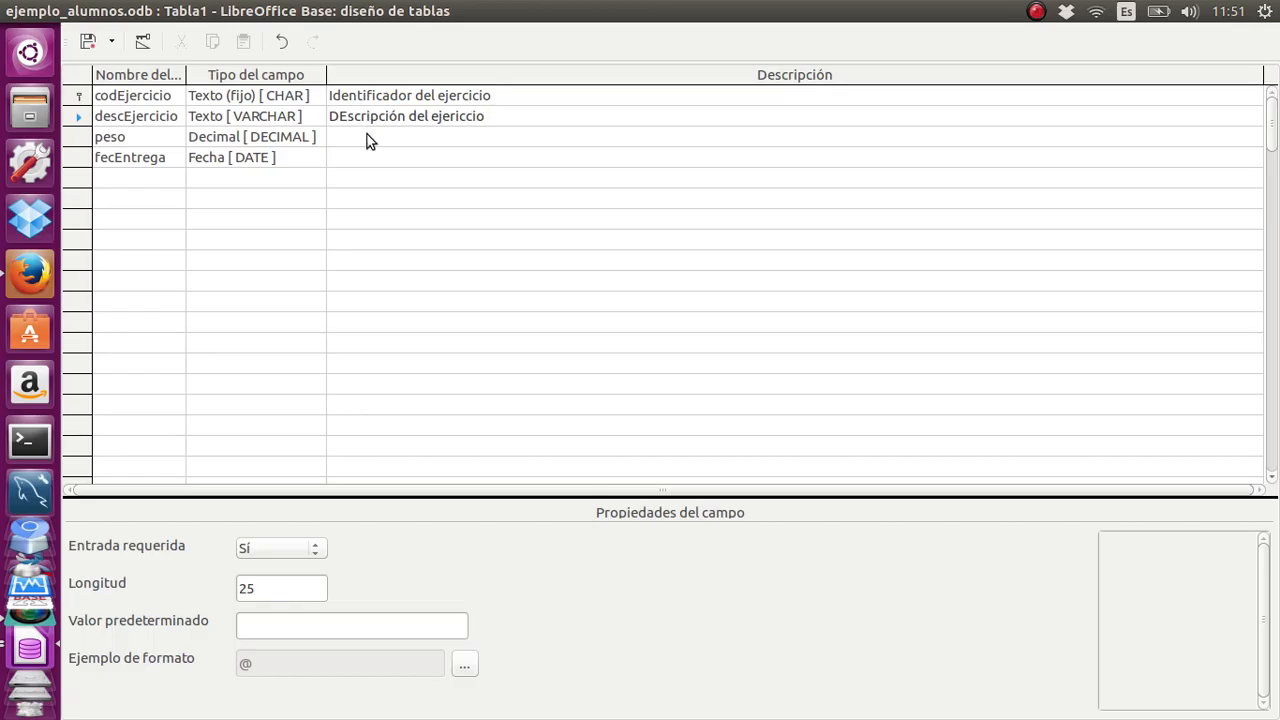
Describe peso as "Peso del ejercicio 10-> 10% de la nota total..etc.." and fecEntrega as "fecha de entrega".
left_click(367, 136)
type("Peso del ejer")
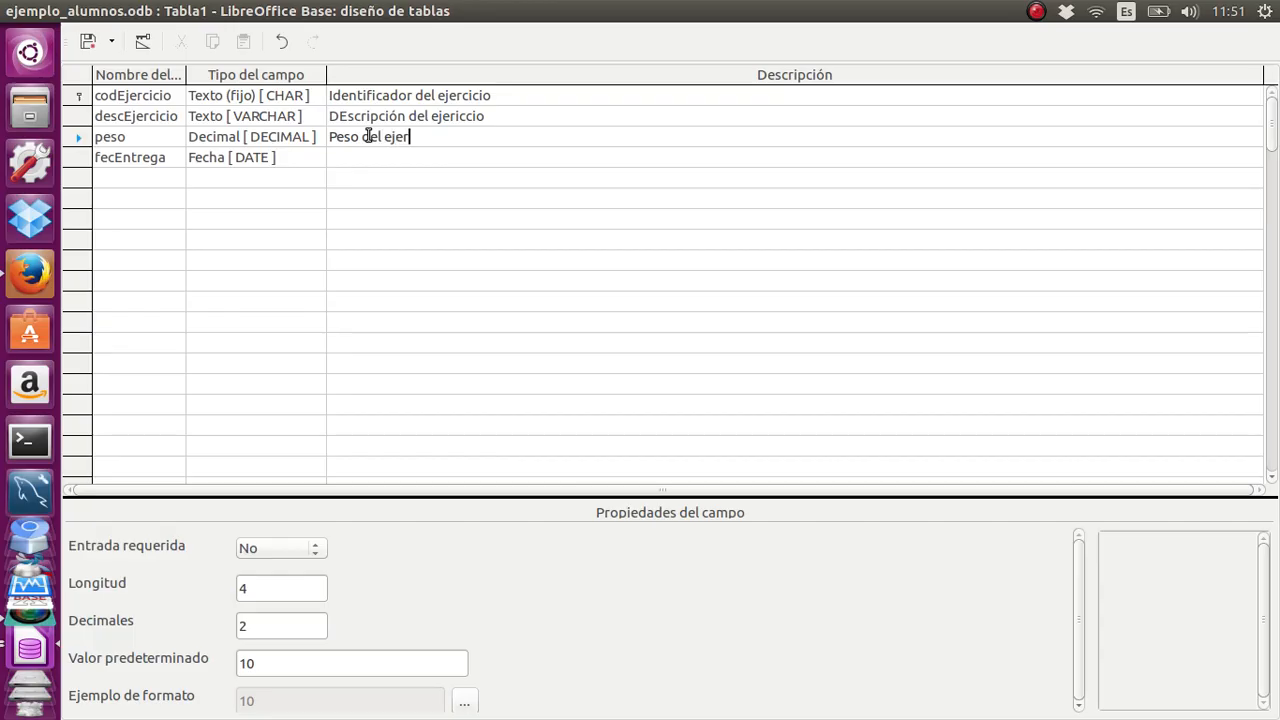
type("cicio 10-> 10% de la nota total..etc..")
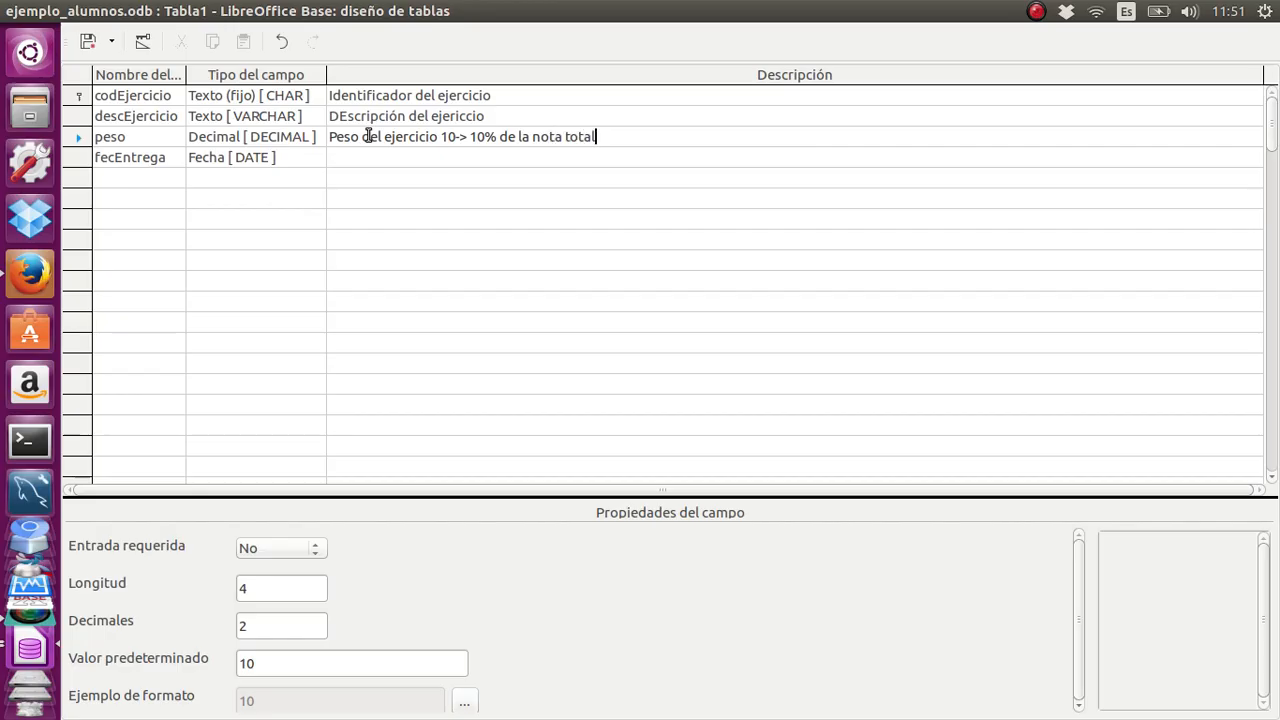
left_click(354, 160)
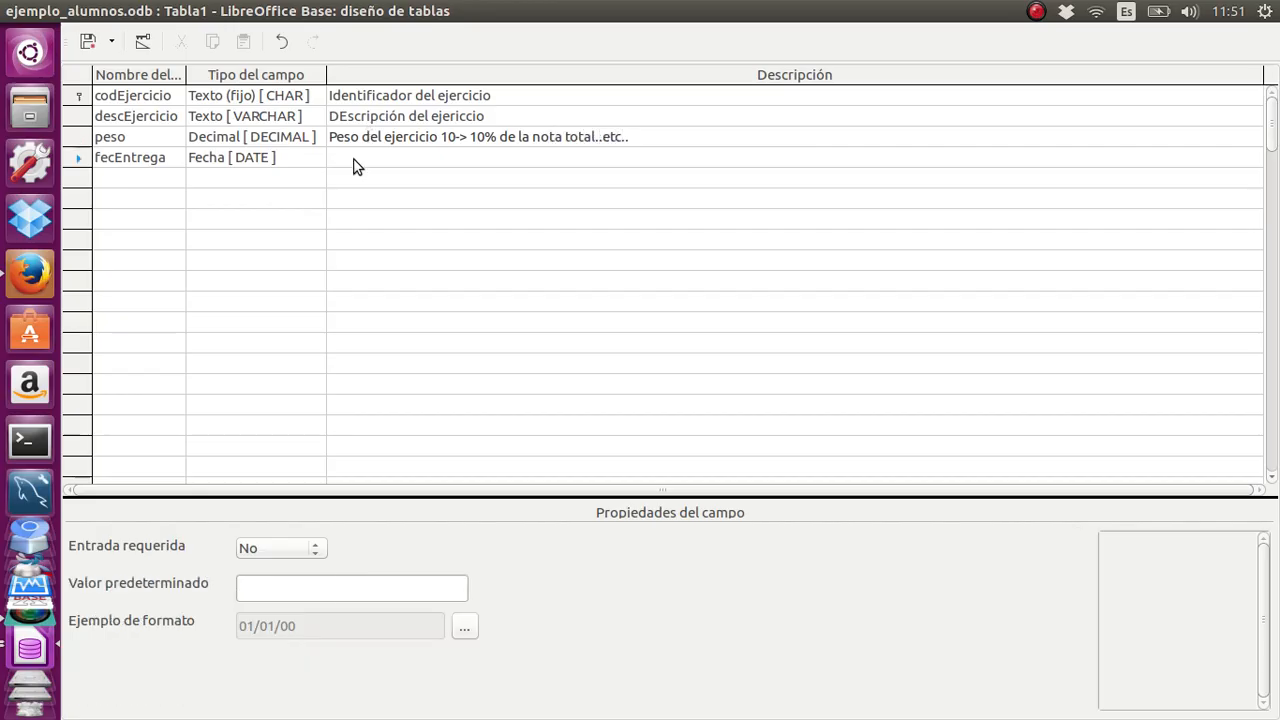
type("fecha de entrega")
Save the table as ejercicios and close its design window.
left_click(87, 41)
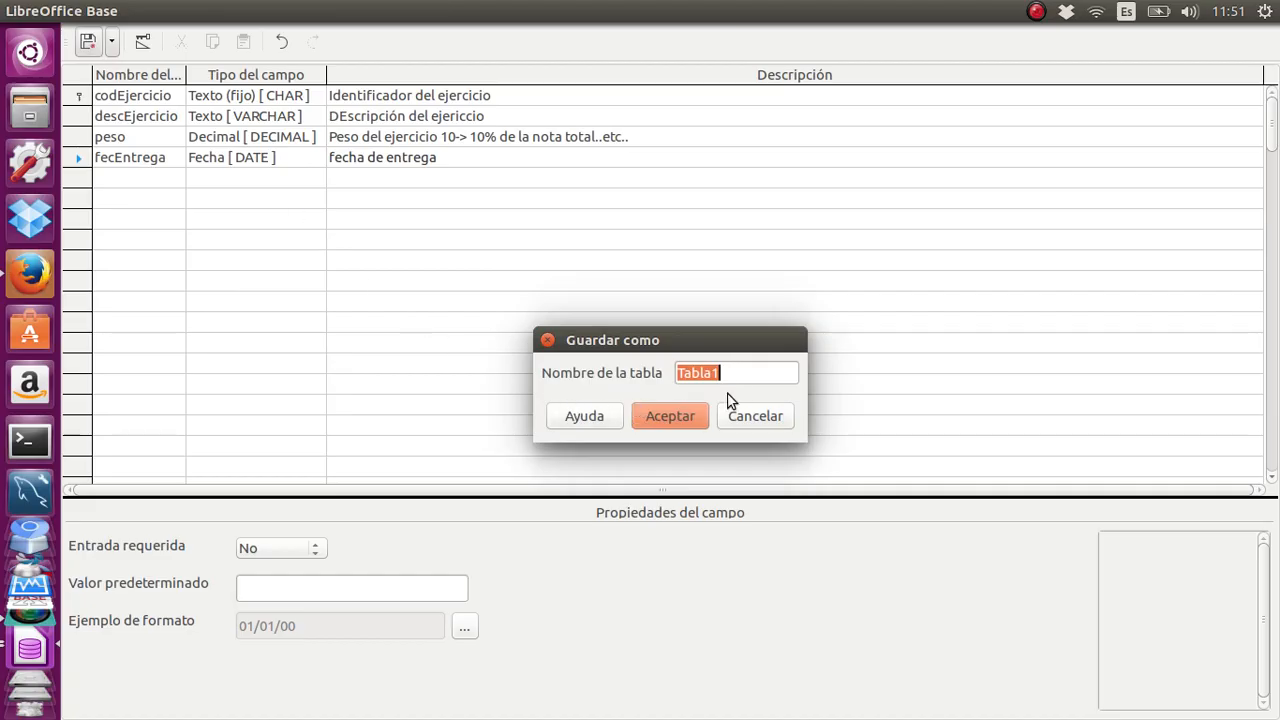
type("ejercicios")
left_click(688, 418)
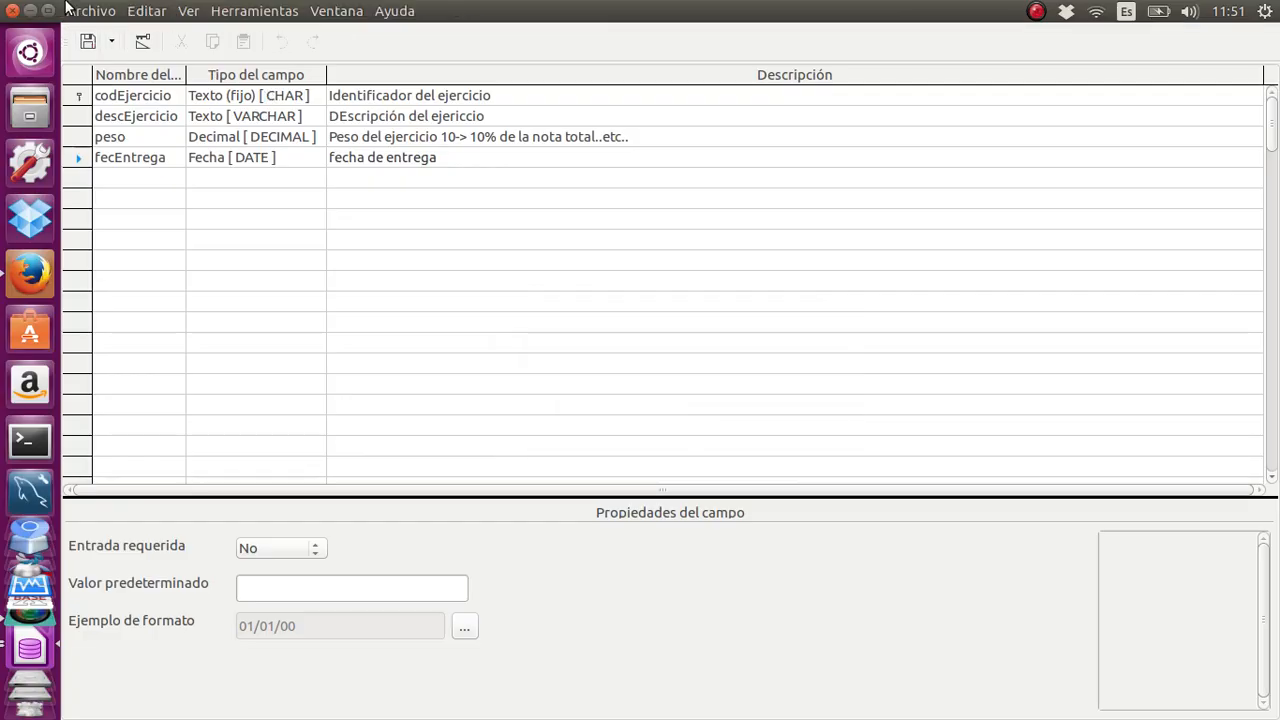
left_click(20, 11)
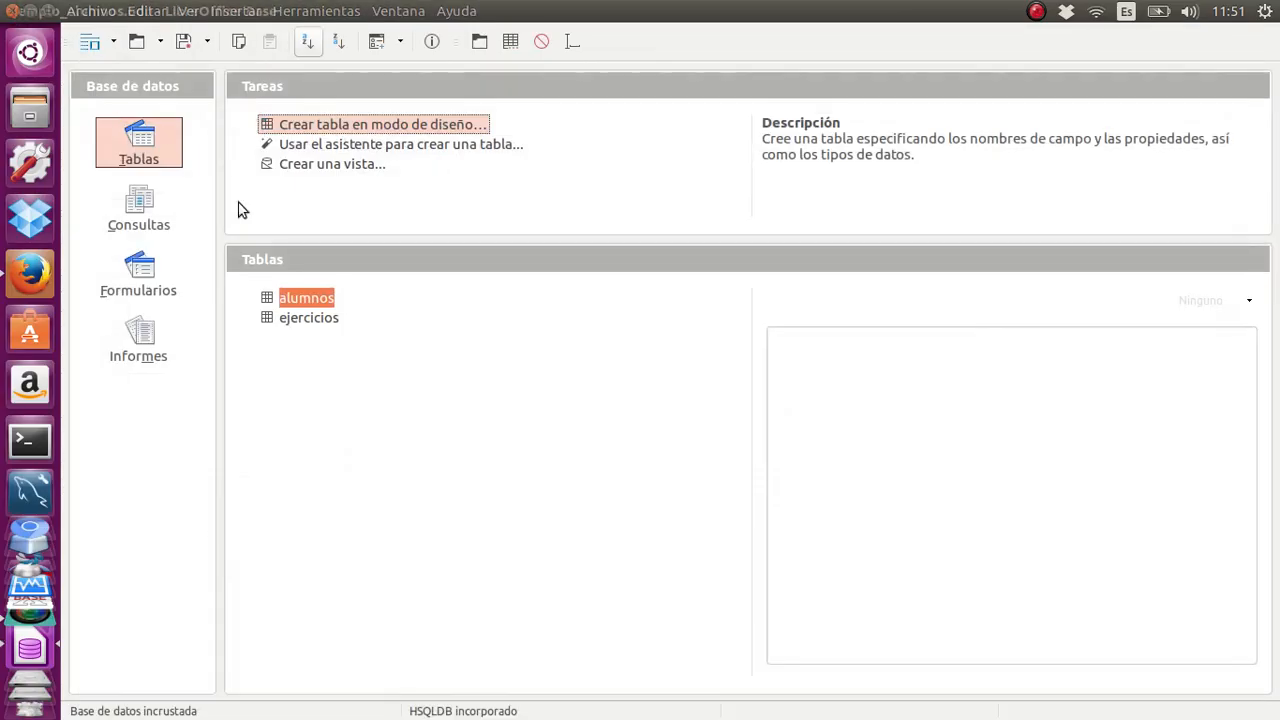
Add a record to the ejercicios table with codEjercicio A01, descEjercicio Inkscape and fecEntrega 10/01/2017, and close the table.
double_click(315, 318)
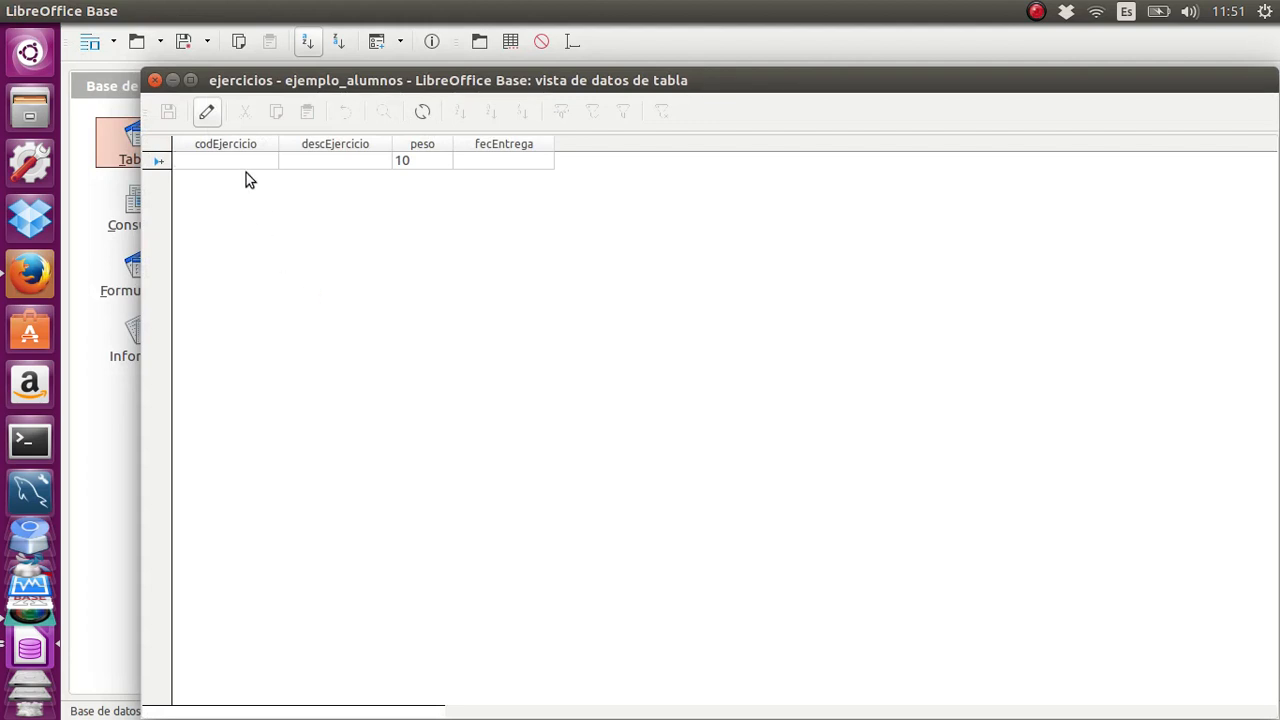
type("A0")
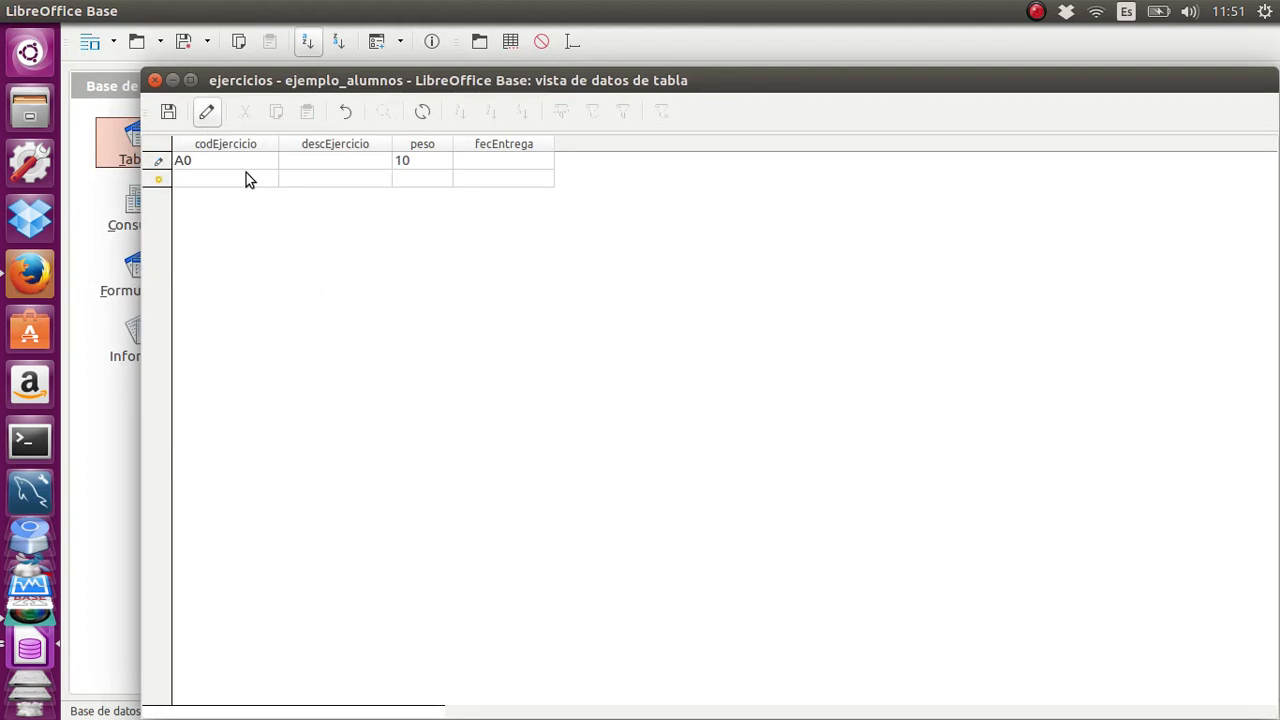
type("1")
left_click(309, 160)
type("Inkscape")
left_click(467, 167)
type("10/01/")
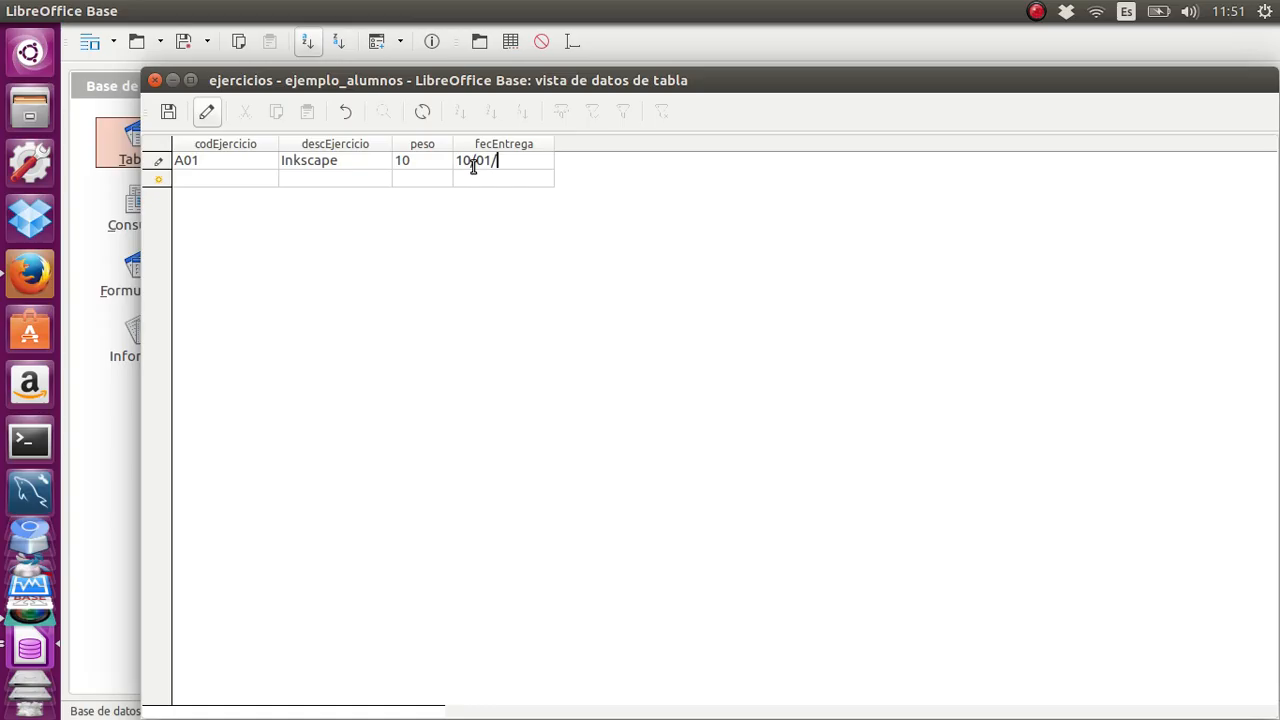
type("2017")
key("Return")
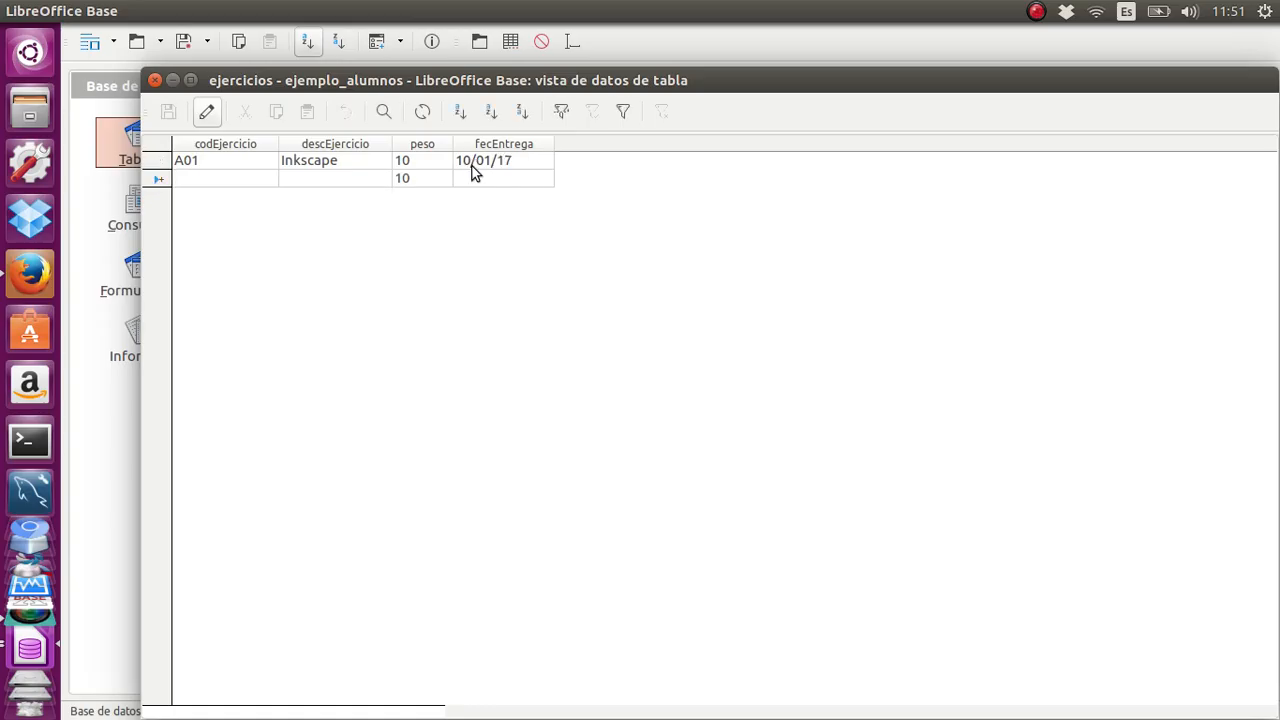
left_click(155, 80)
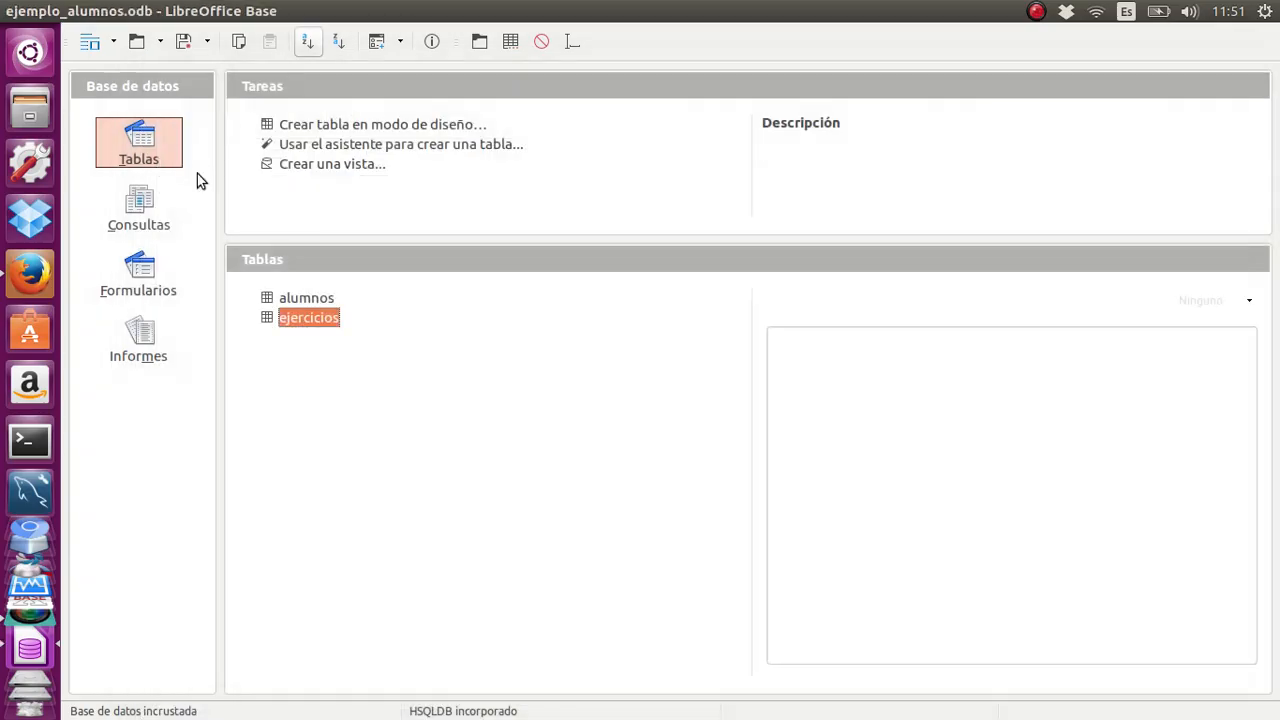
Examine the fields and records of the alumnos and ejercicios tables.
double_click(322, 300)
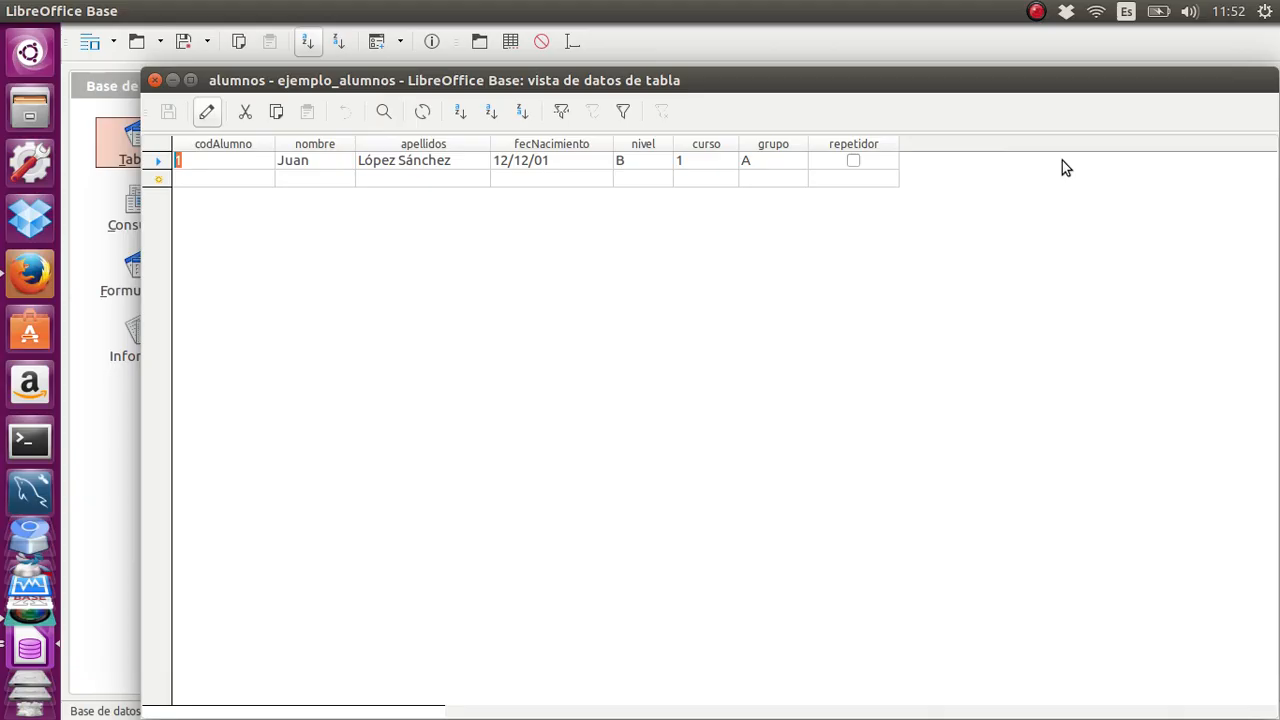
left_click_drag(967, 89, 906, 361)
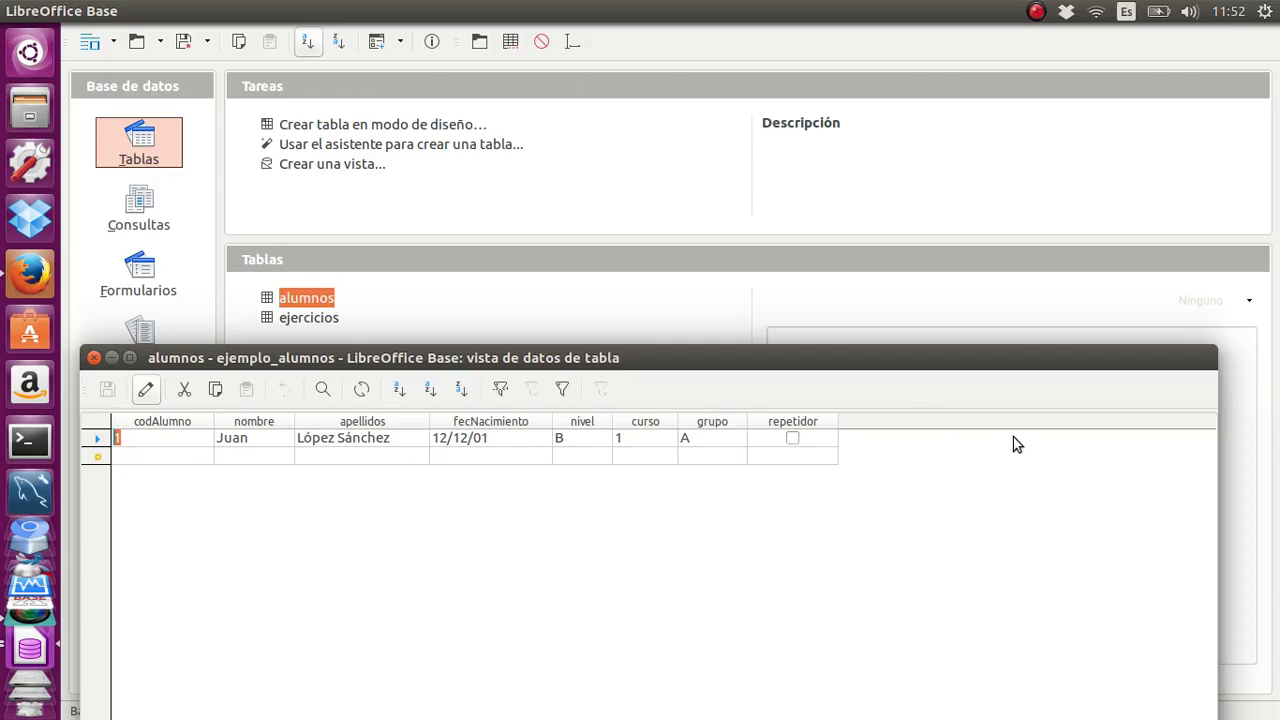
left_click(320, 318)
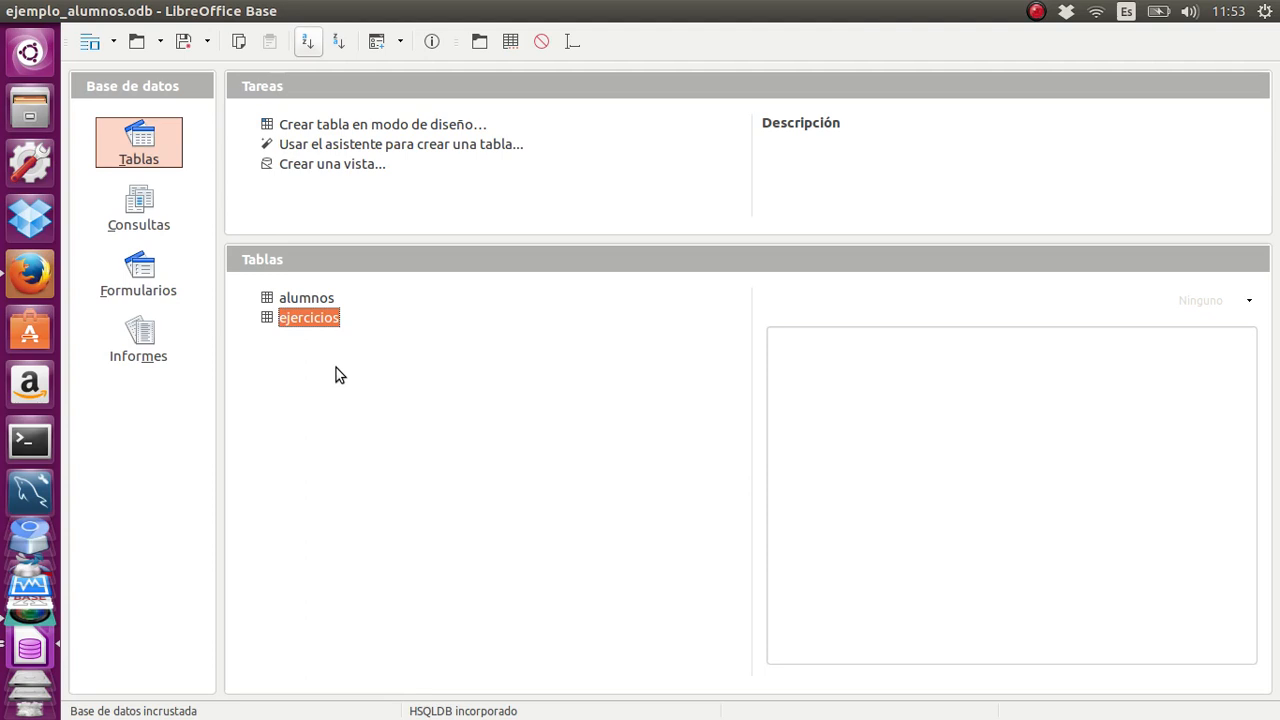
double_click(307, 299)
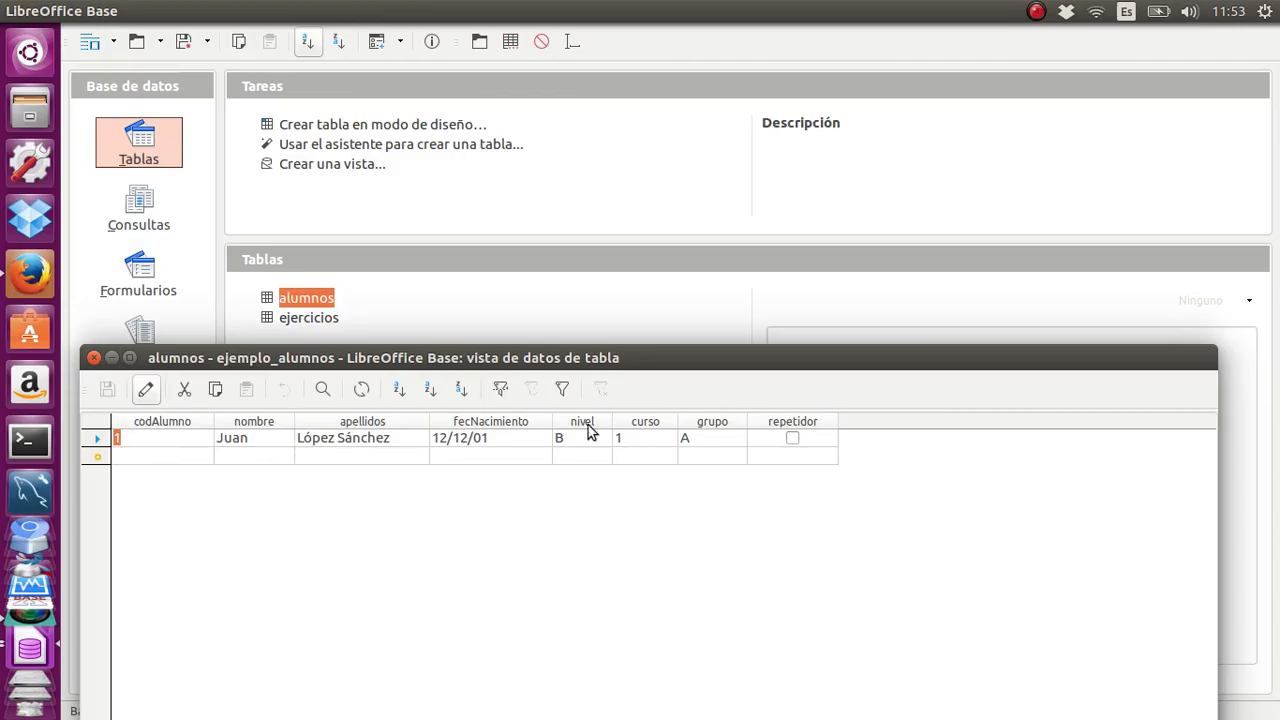
double_click(322, 319)
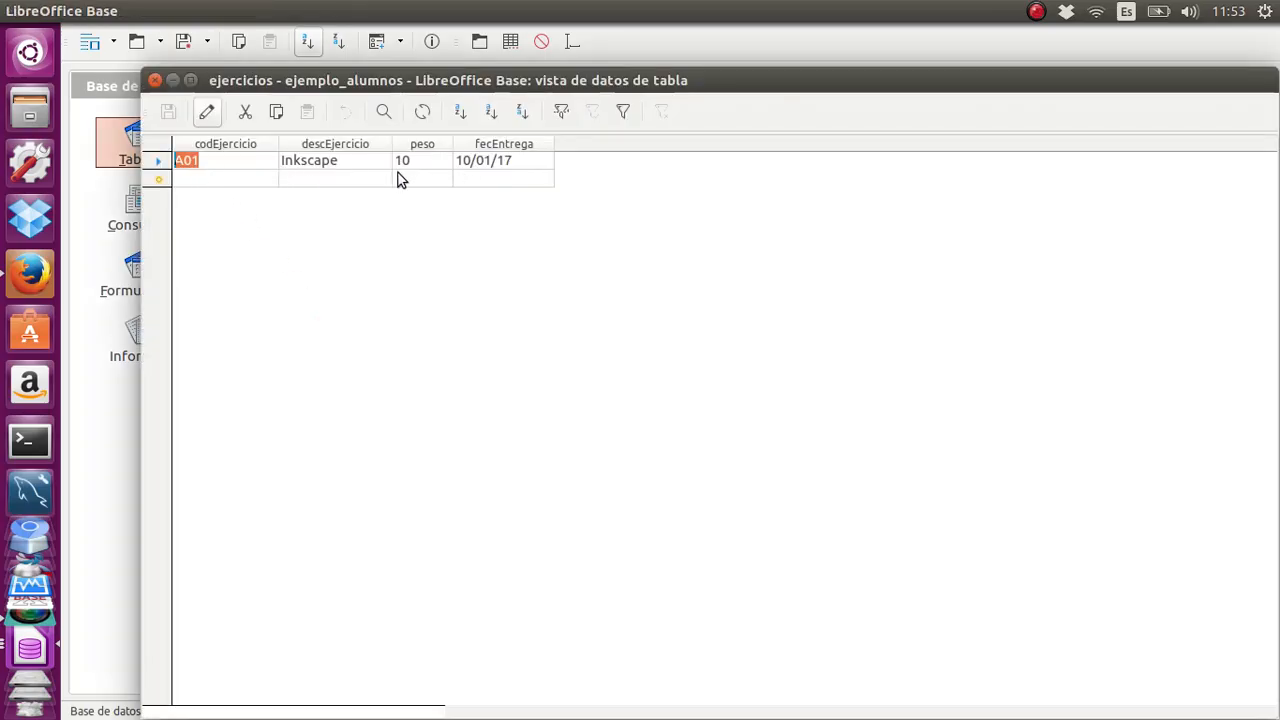
left_click(155, 81)
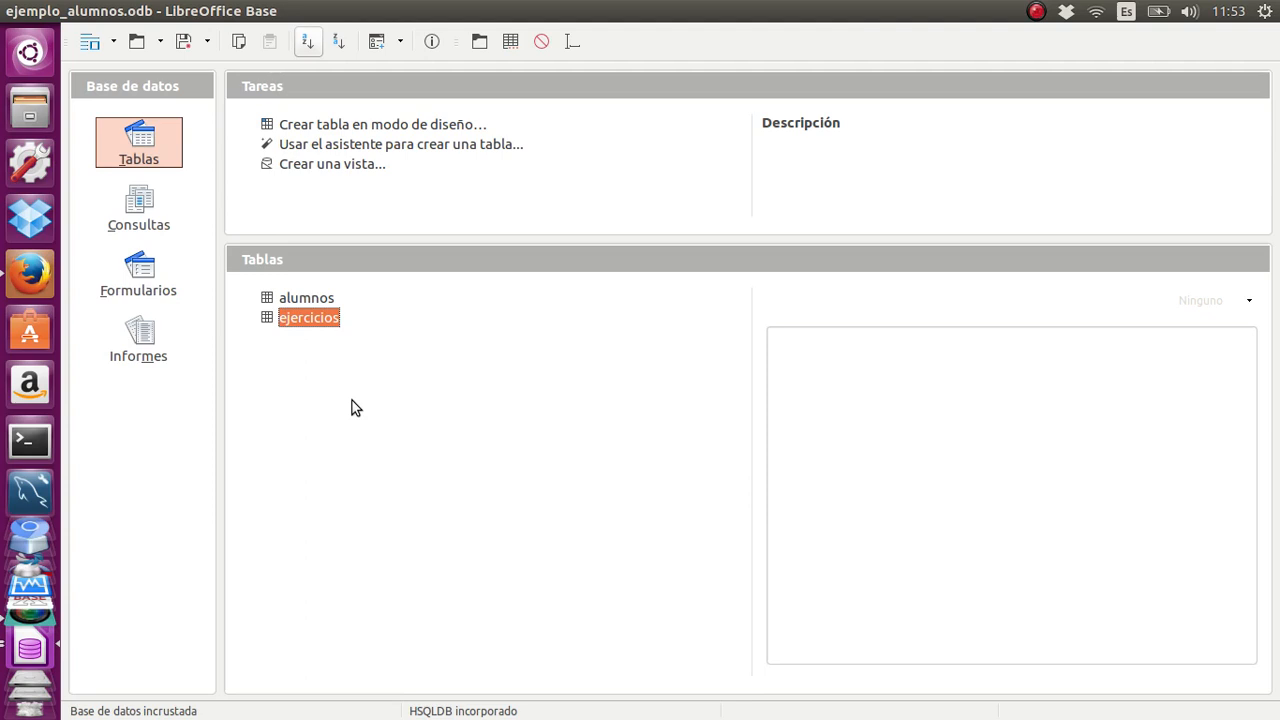
Create a new table in design mode with a first field codAlumno of type Entero [ INTEGER ].
left_click(331, 127)
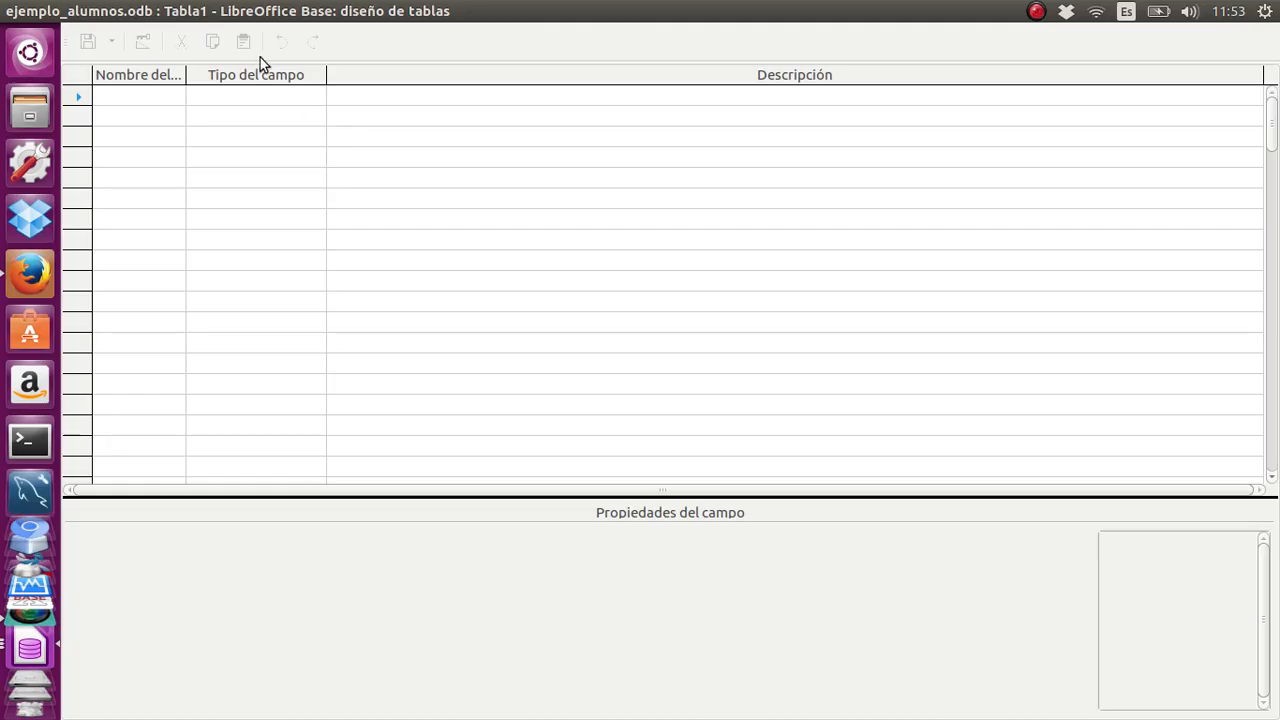
left_click(172, 95)
type("cod")
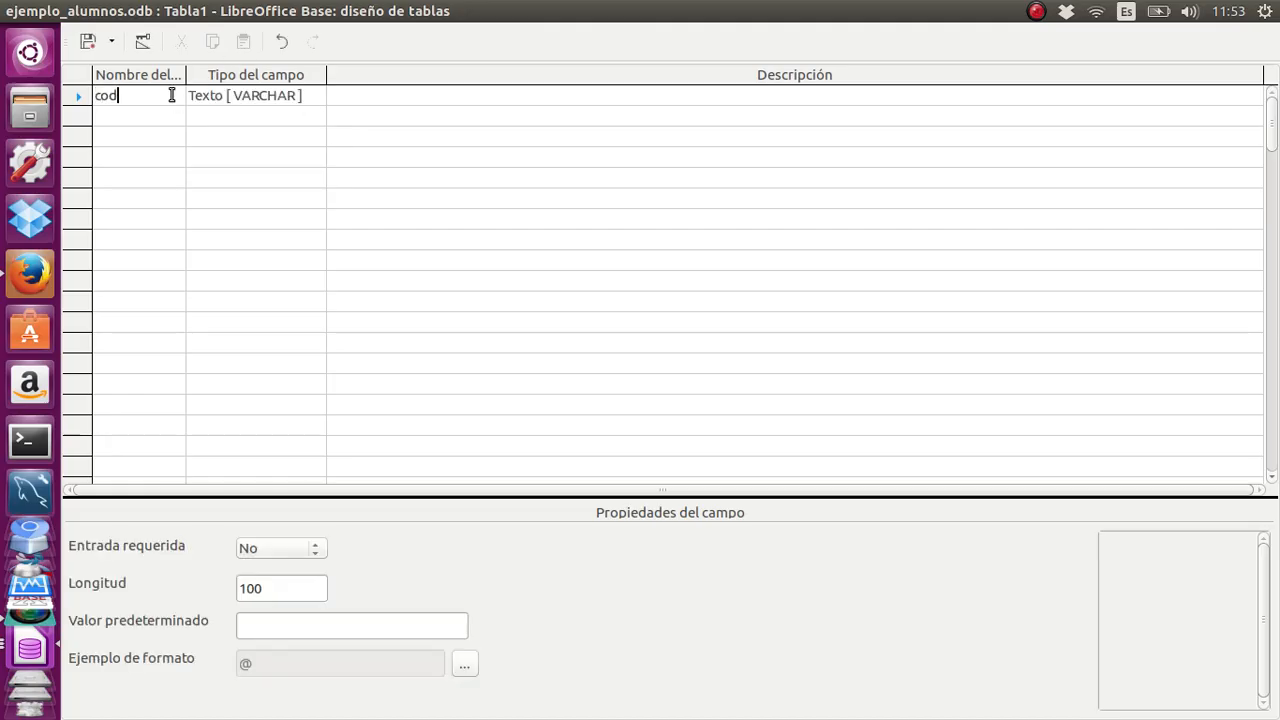
type("Alumno")
left_click(228, 96)
left_click(228, 96)
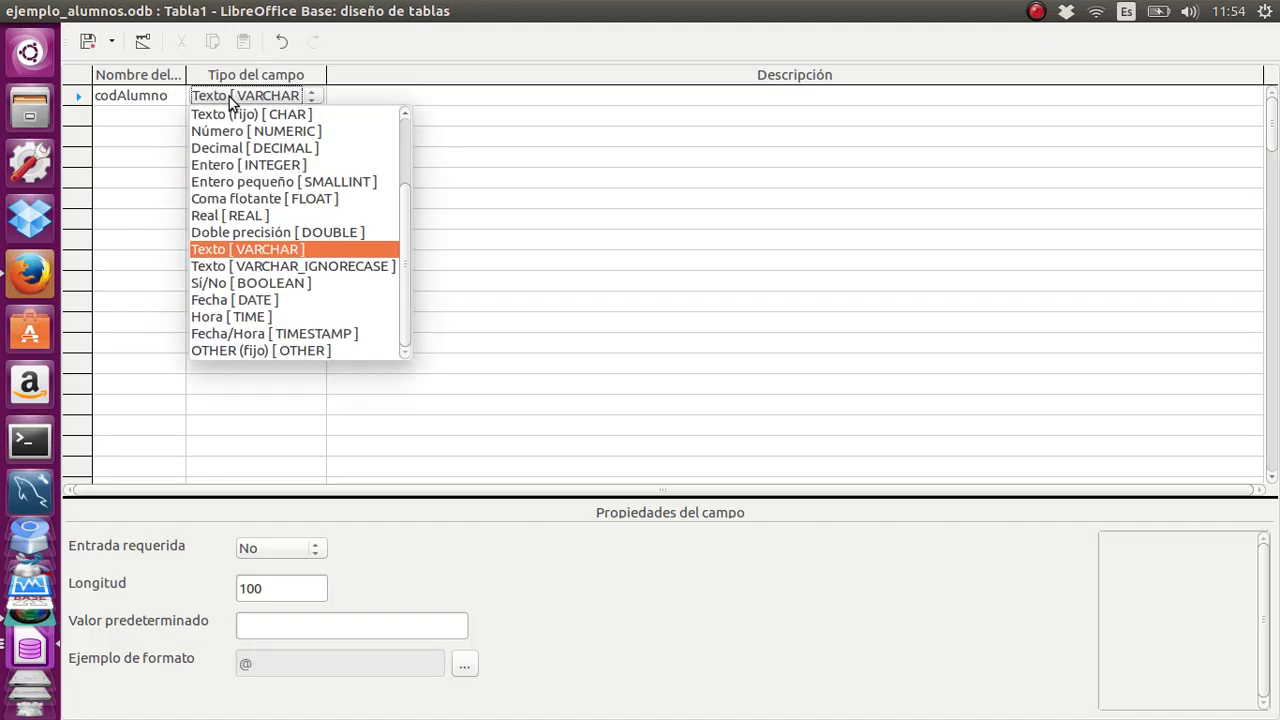
left_click(230, 165)
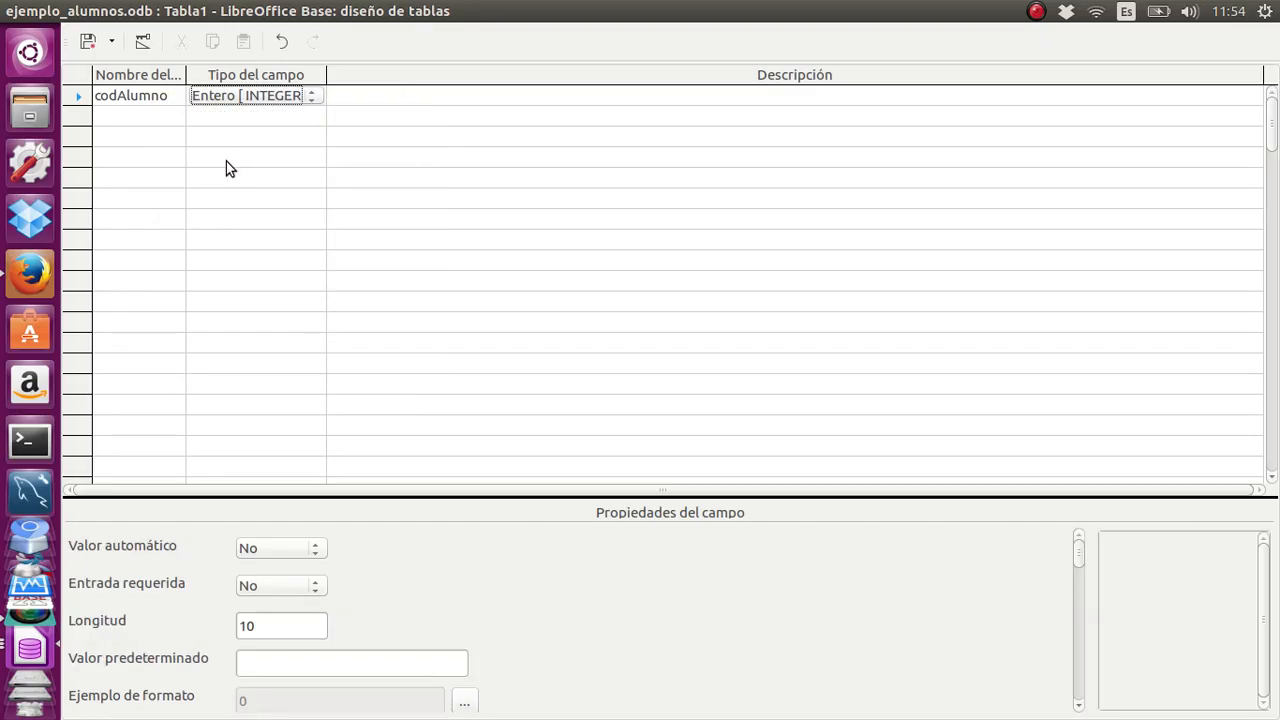
Add a codEjercicio field of type Texto (fijo) [ CHAR ] with length 3 below codAlumno.
left_click(164, 121)
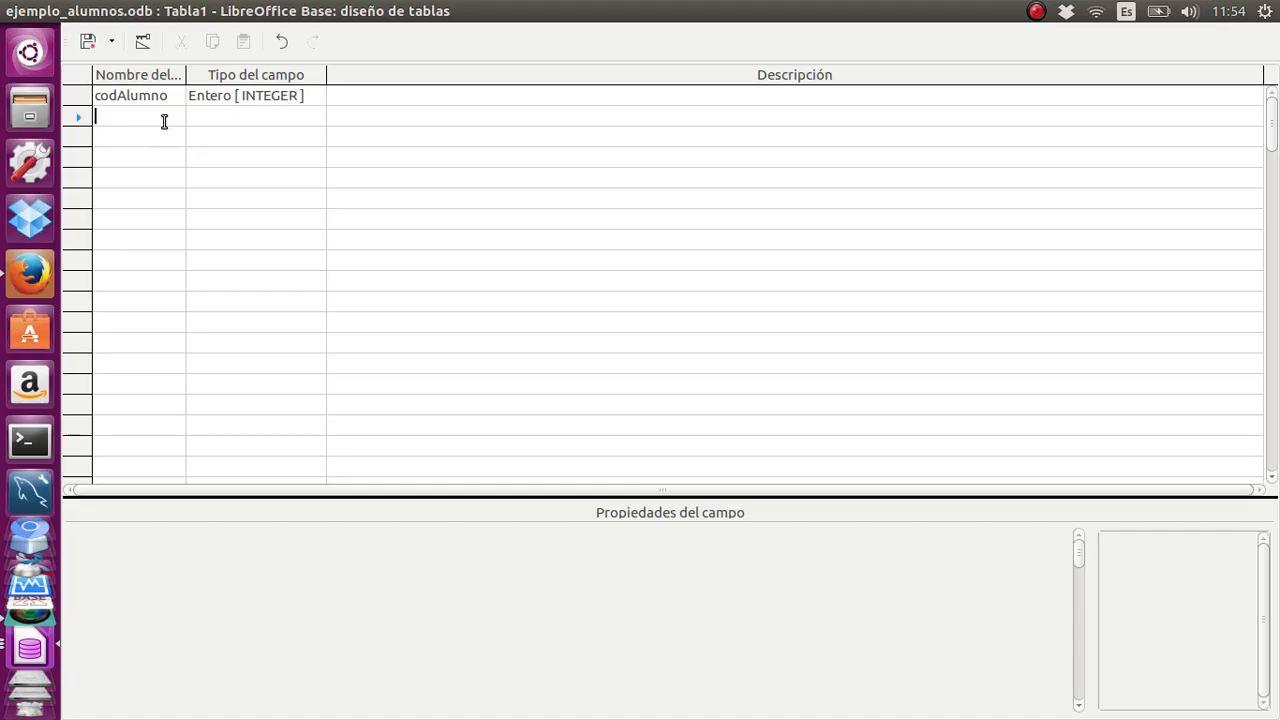
type("co")
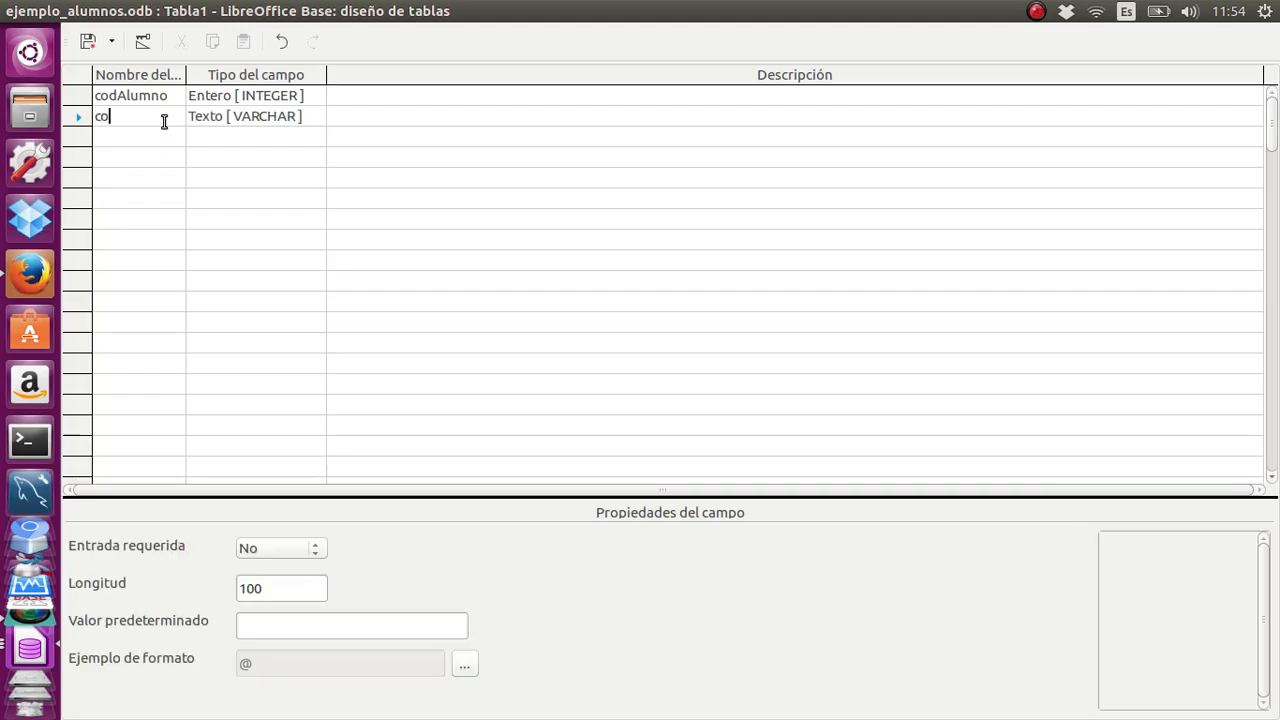
type("dEjercicio")
left_click(211, 128)
left_click(228, 119)
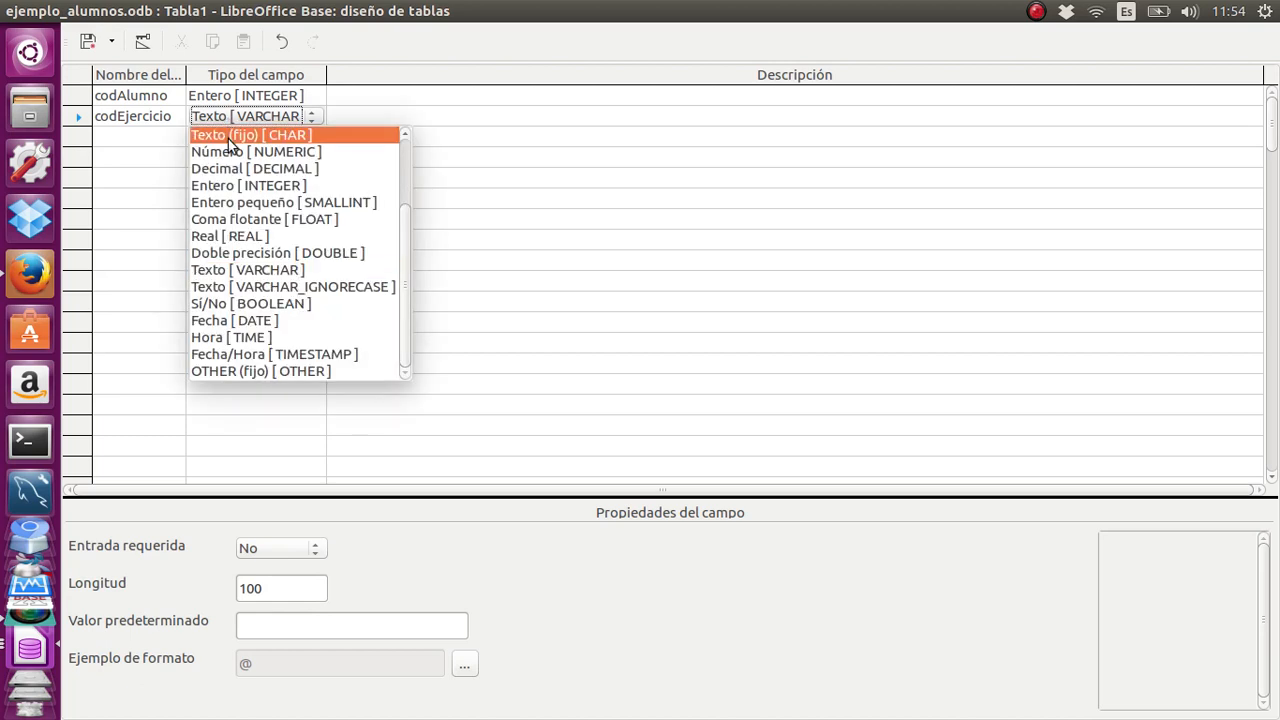
left_click(228, 137)
right_click(270, 589)
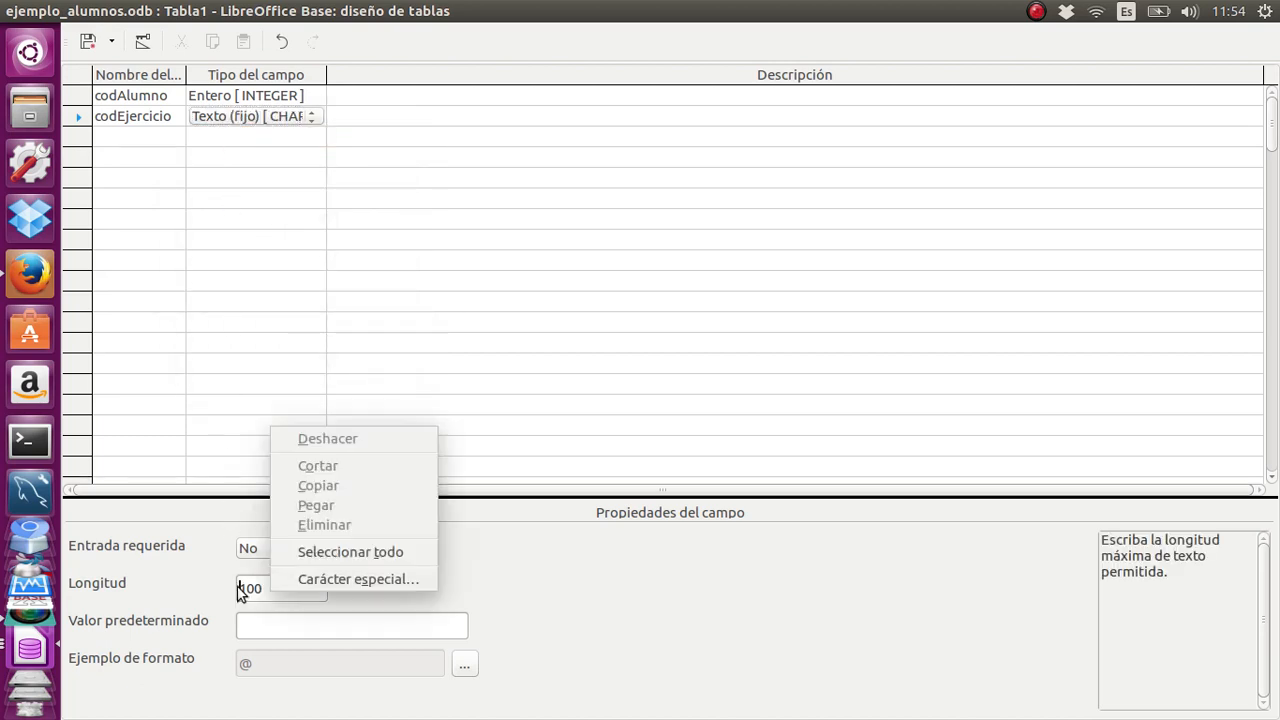
left_click(239, 589)
double_click(253, 588)
type("3")
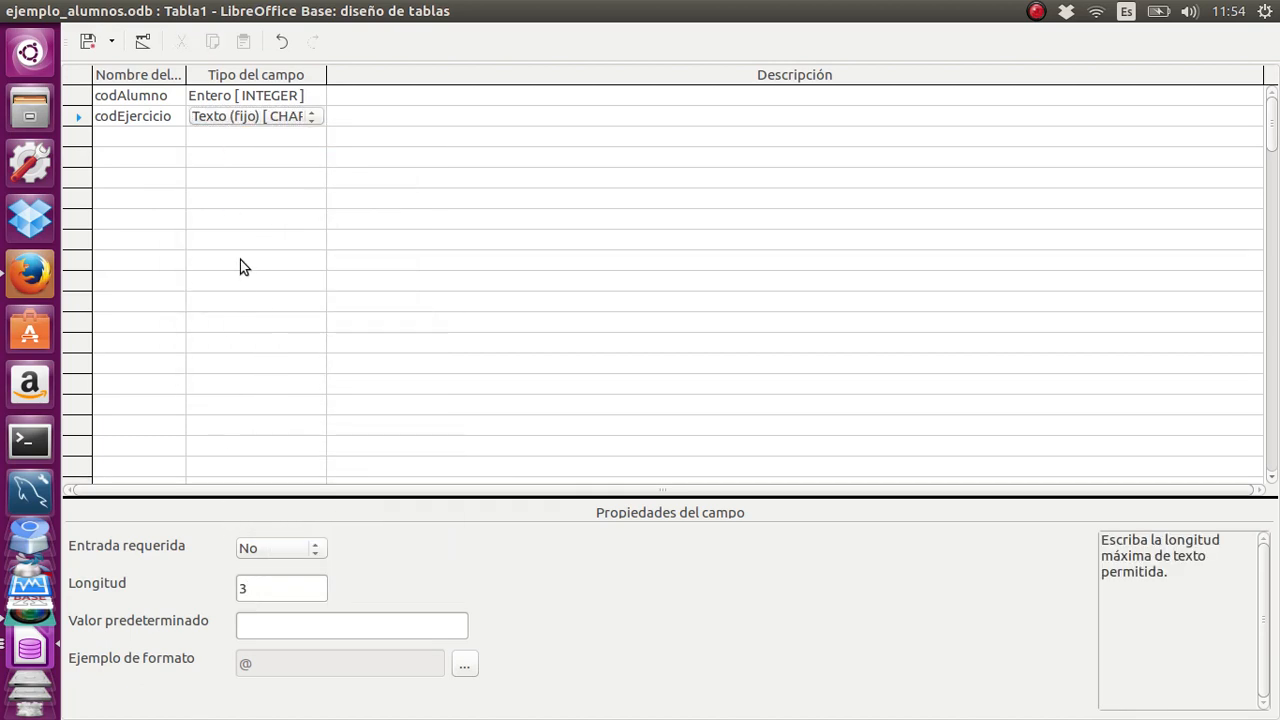
Add a calificacion field of type Número [ NUMERIC ] below codEjercicio.
left_click(139, 138)
type("nota")
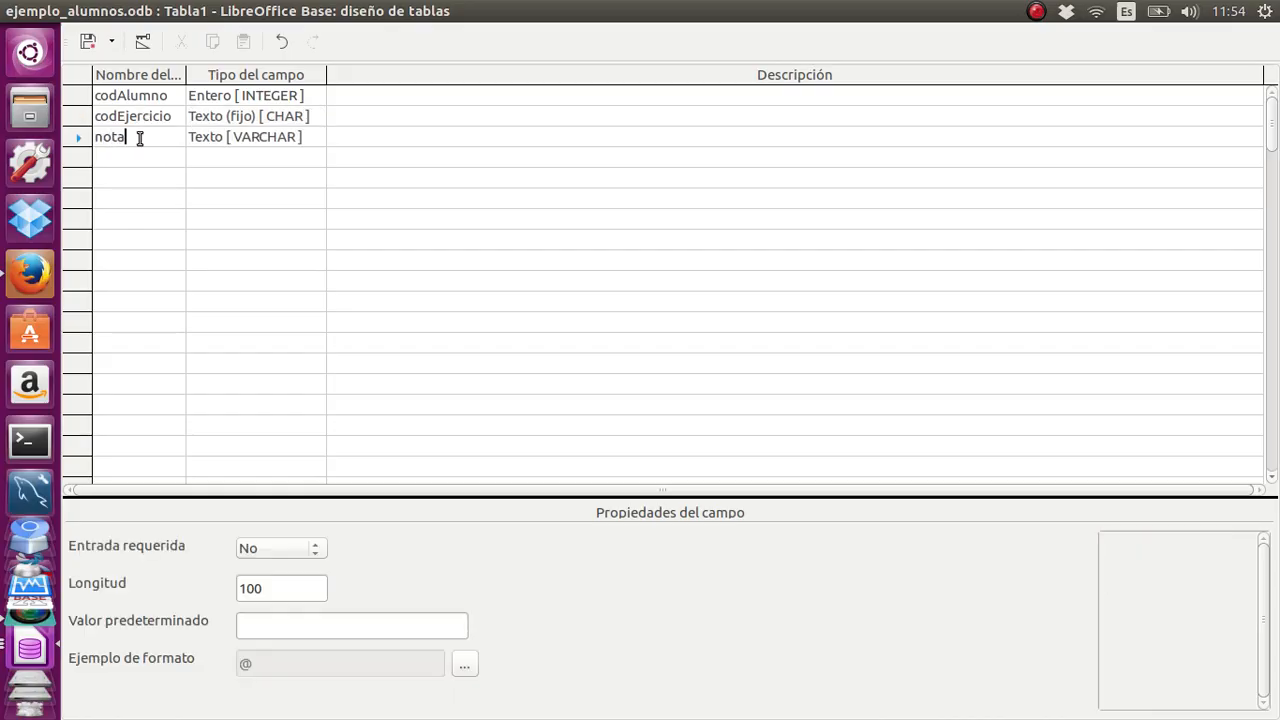
left_click_drag(140, 138, 75, 143)
type("calificacion")
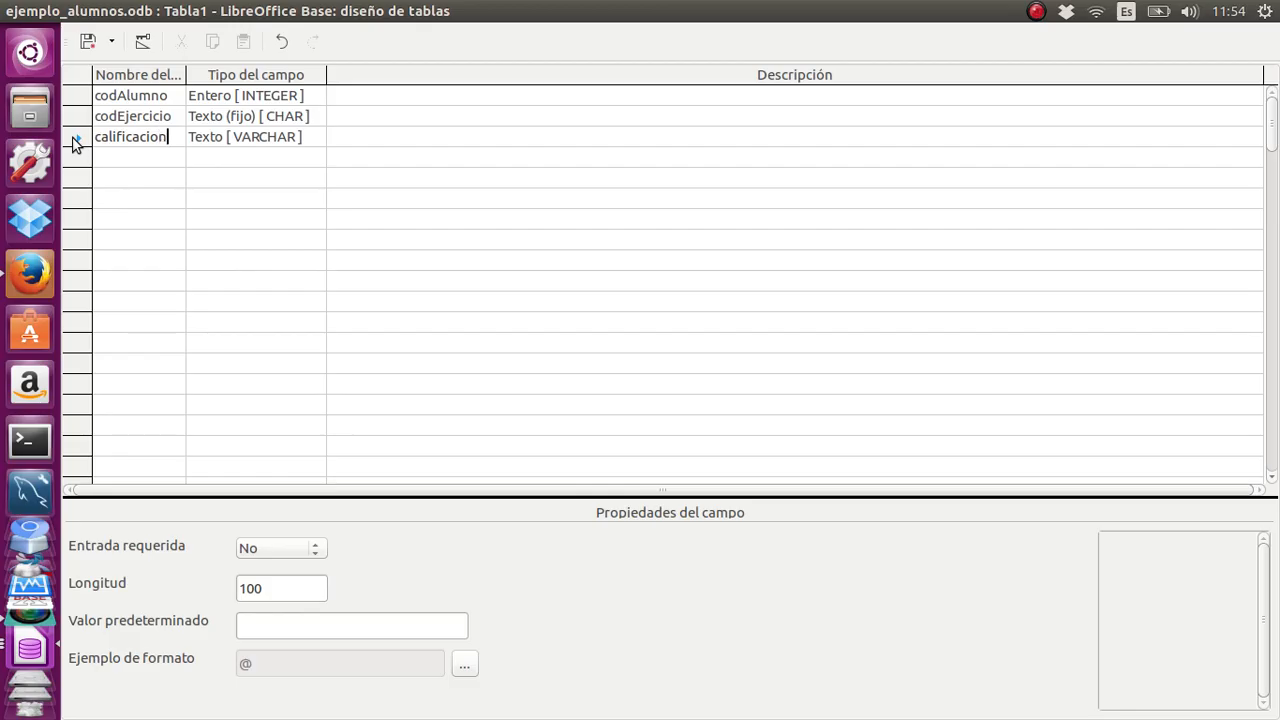
left_click(280, 143)
left_click(280, 140)
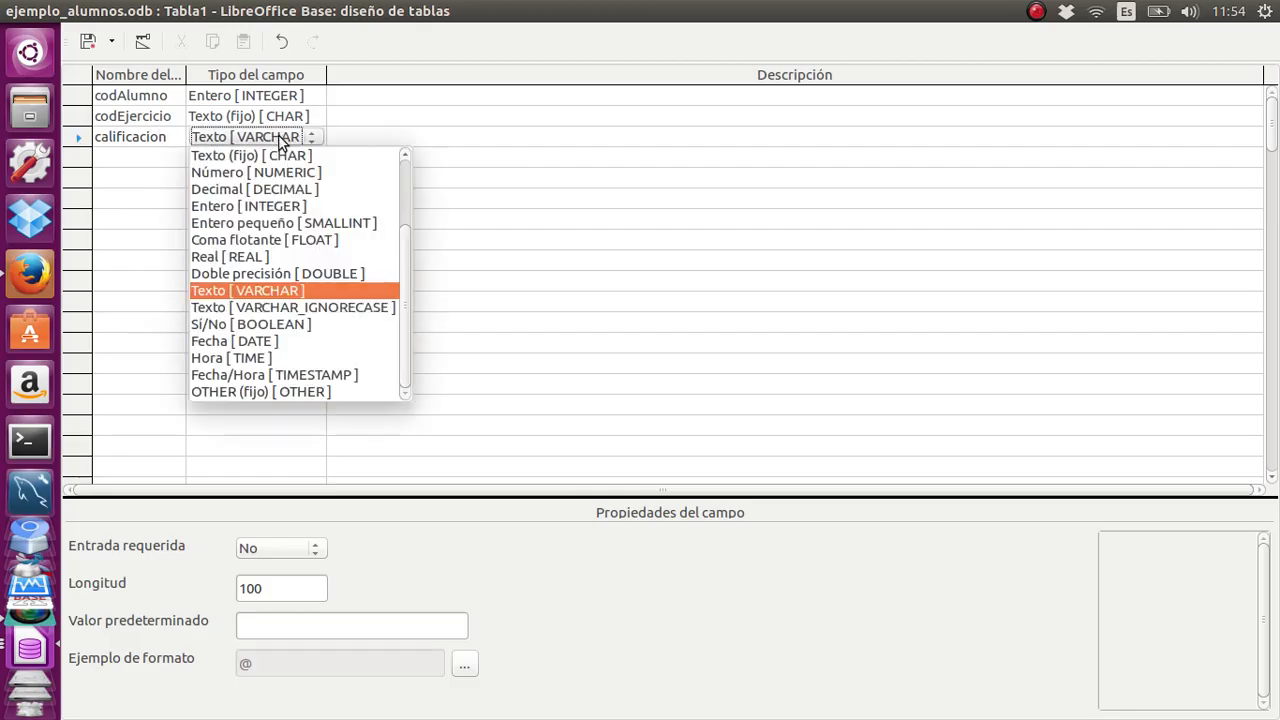
left_click(259, 172)
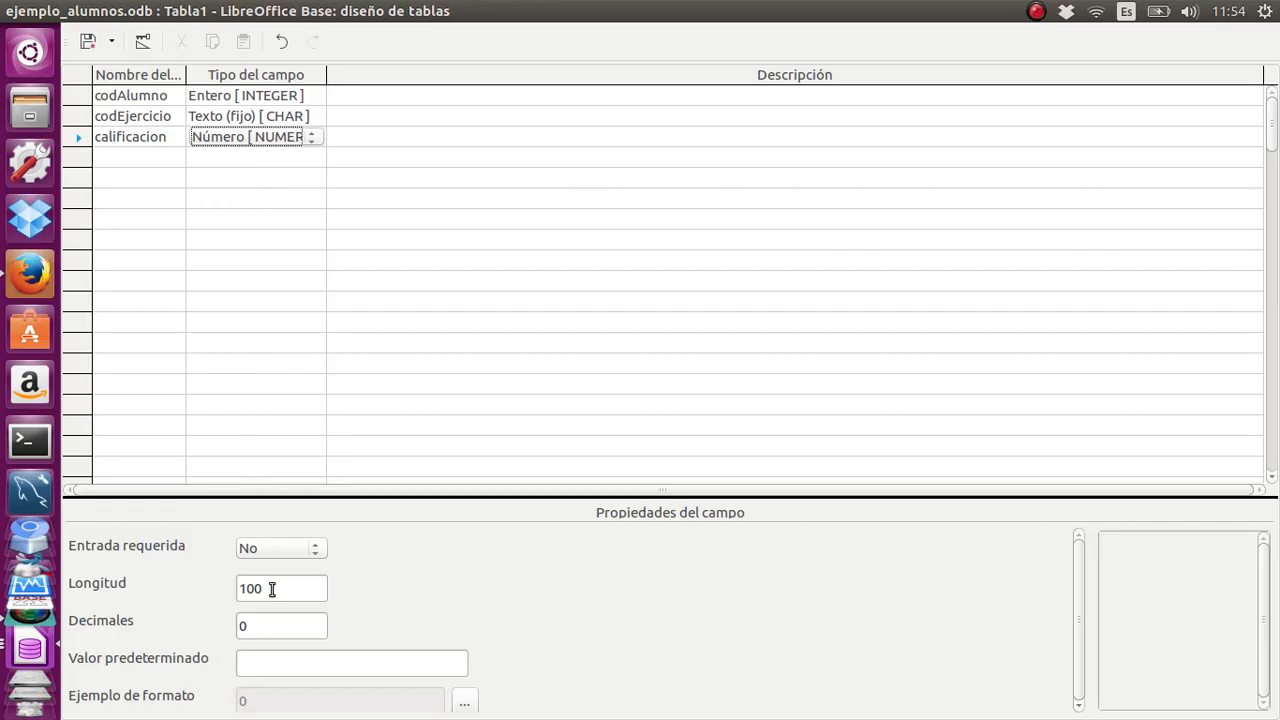
Set the calificacion field's length to 4 and its decimals to 2.
left_click_drag(272, 589, 240, 589)
type("4")
key("Tab")
type("2")
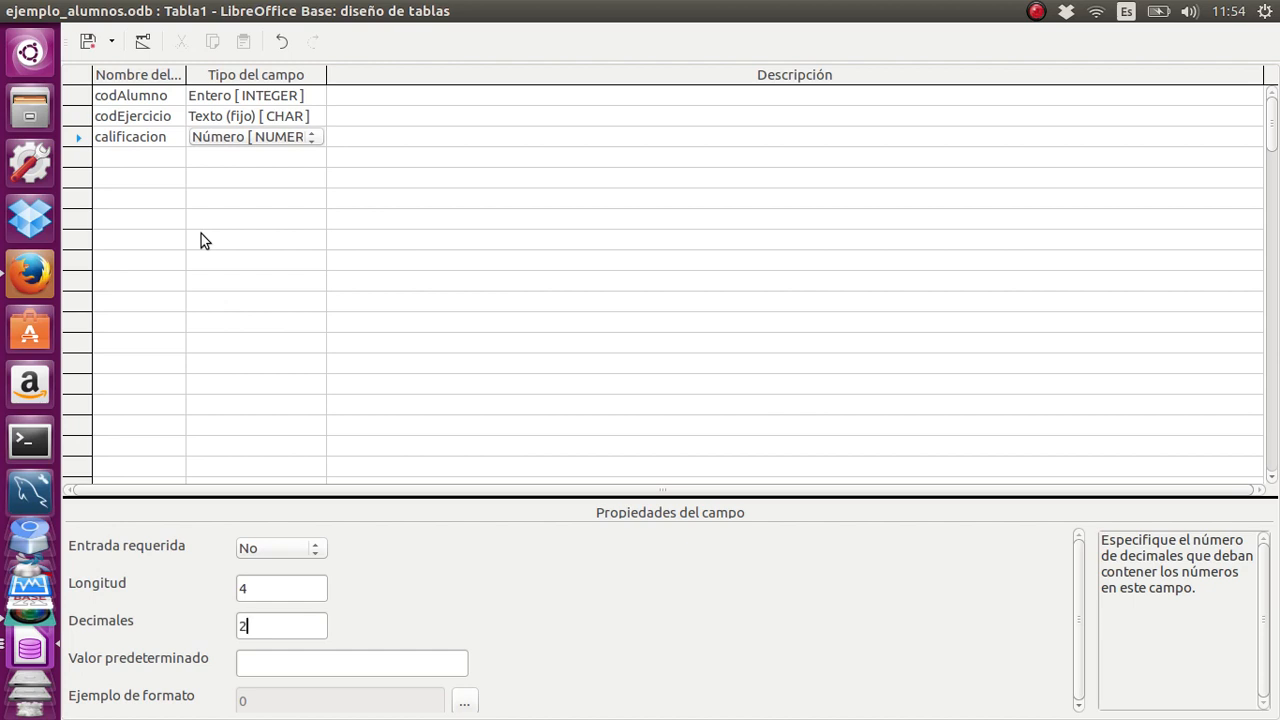
left_click(146, 159)
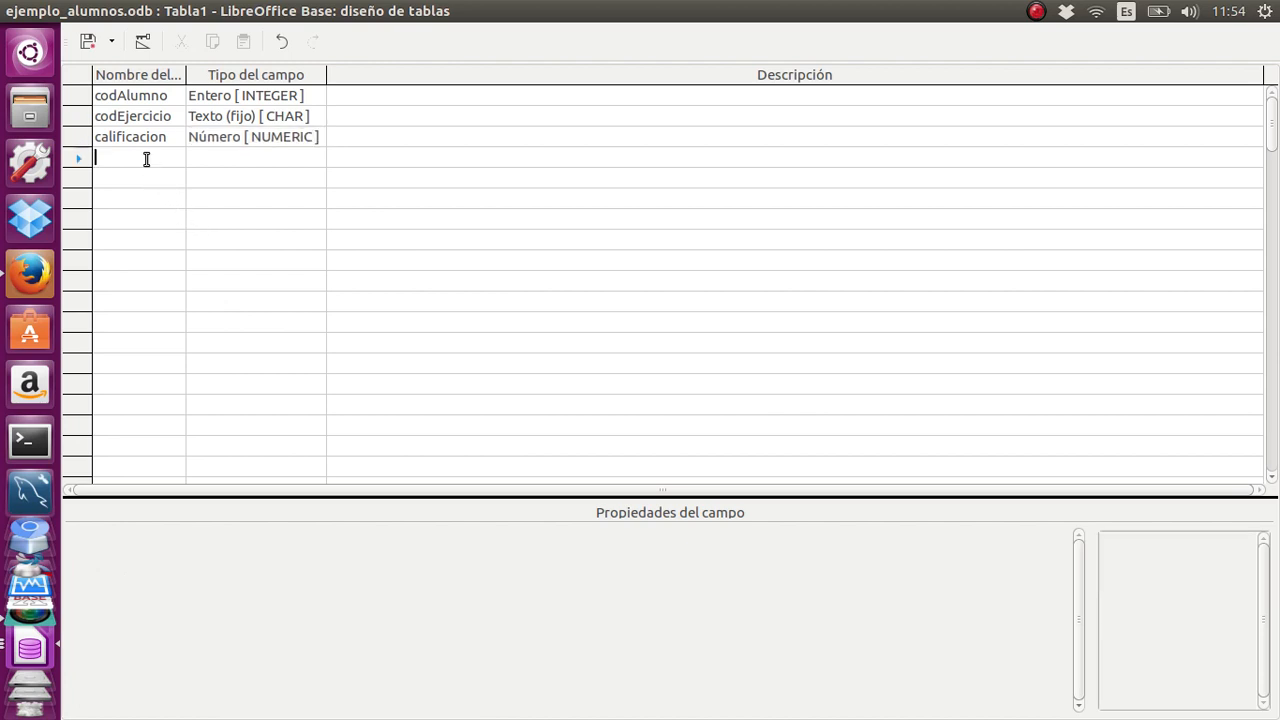
Add a fecEntrega field of type Fecha [ DATE ] below calificacion.
type("fecEntrega")
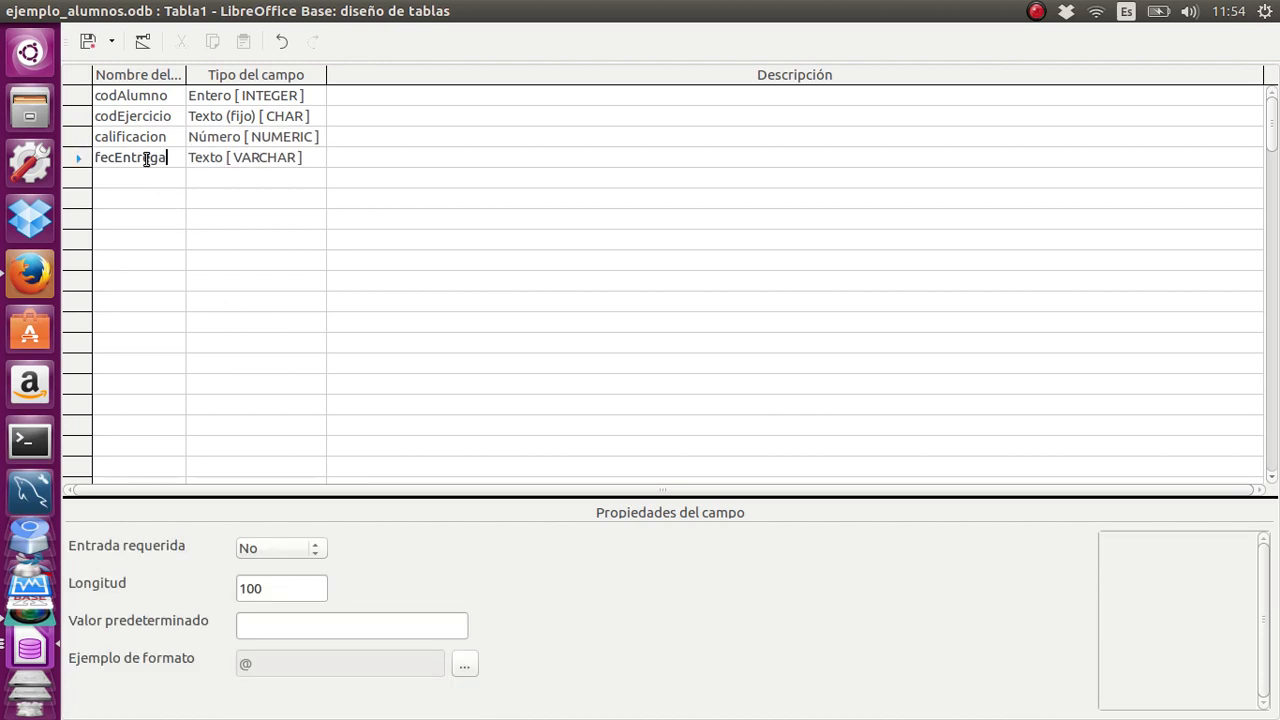
left_click(236, 170)
left_click(237, 168)
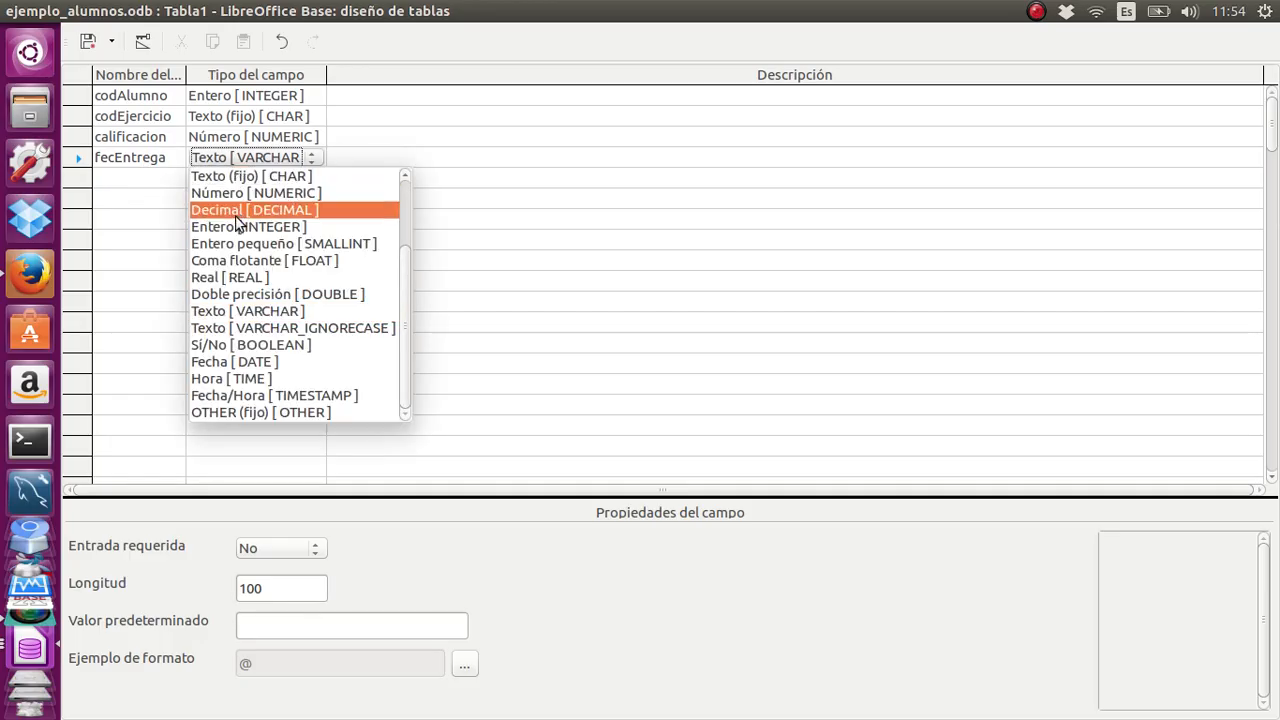
left_click(238, 362)
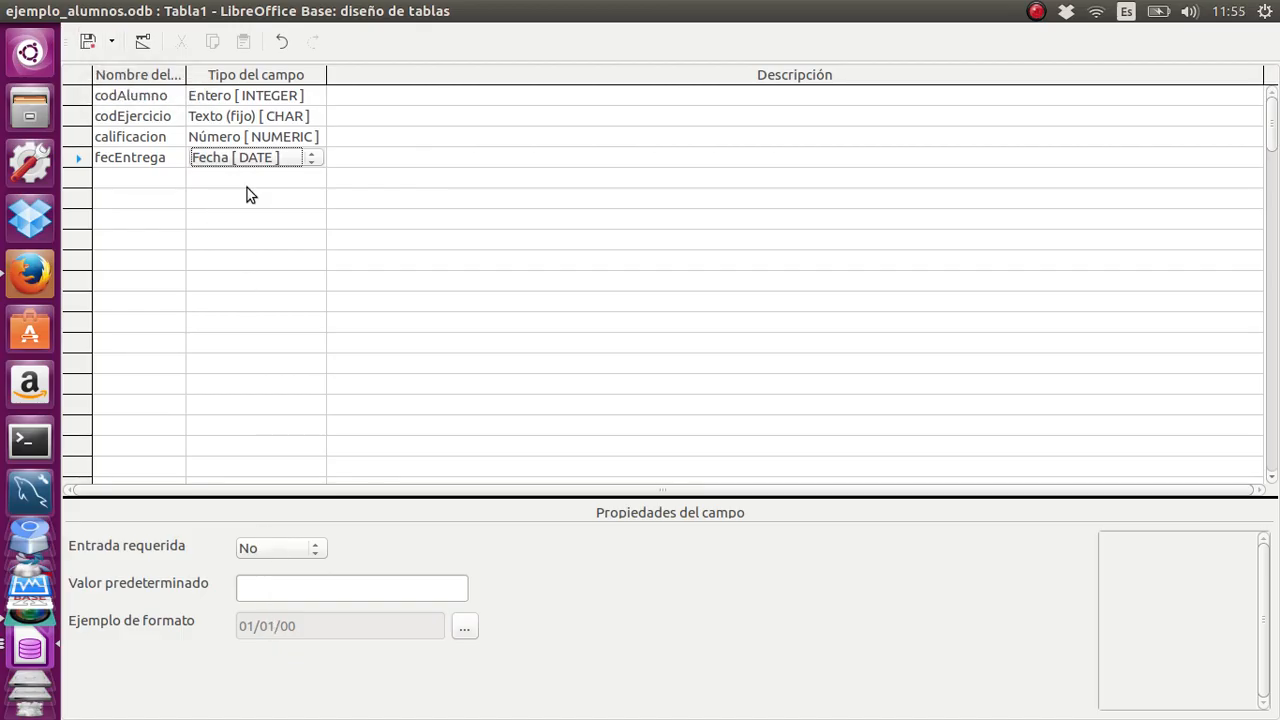
left_click(79, 100)
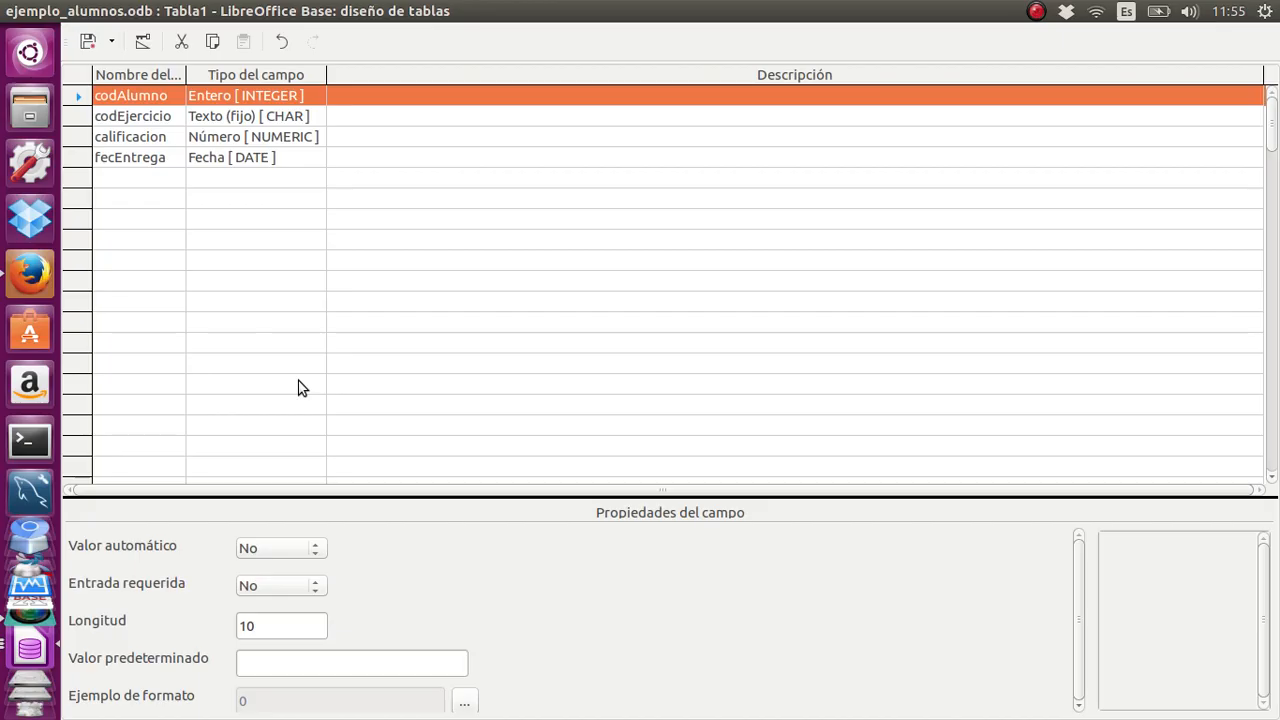
left_click(76, 118)
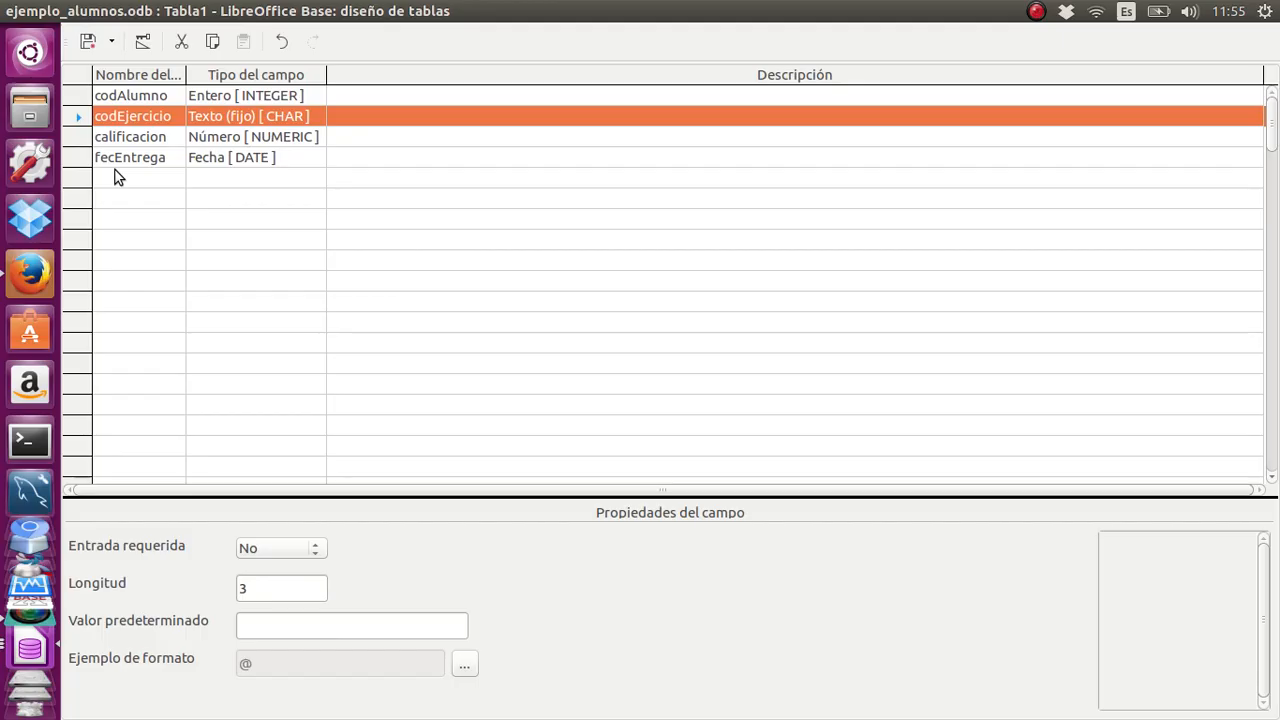
left_click(79, 96, "ctrl")
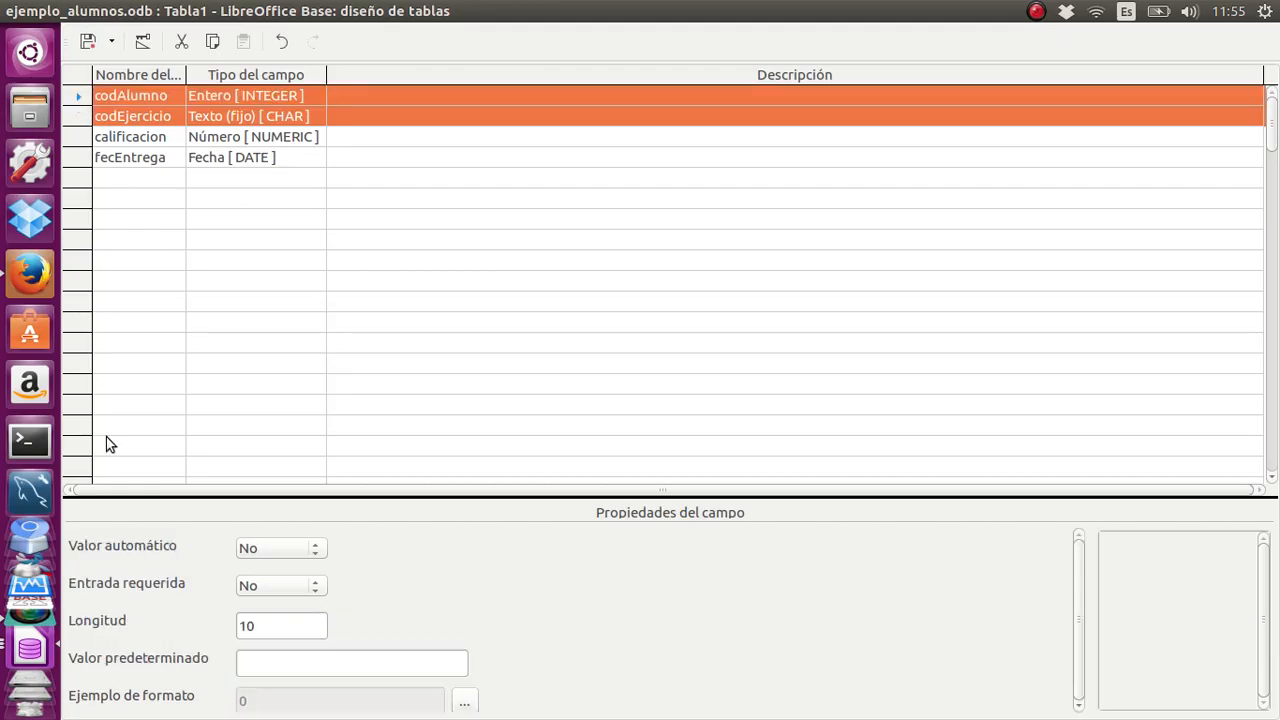
right_click(80, 124)
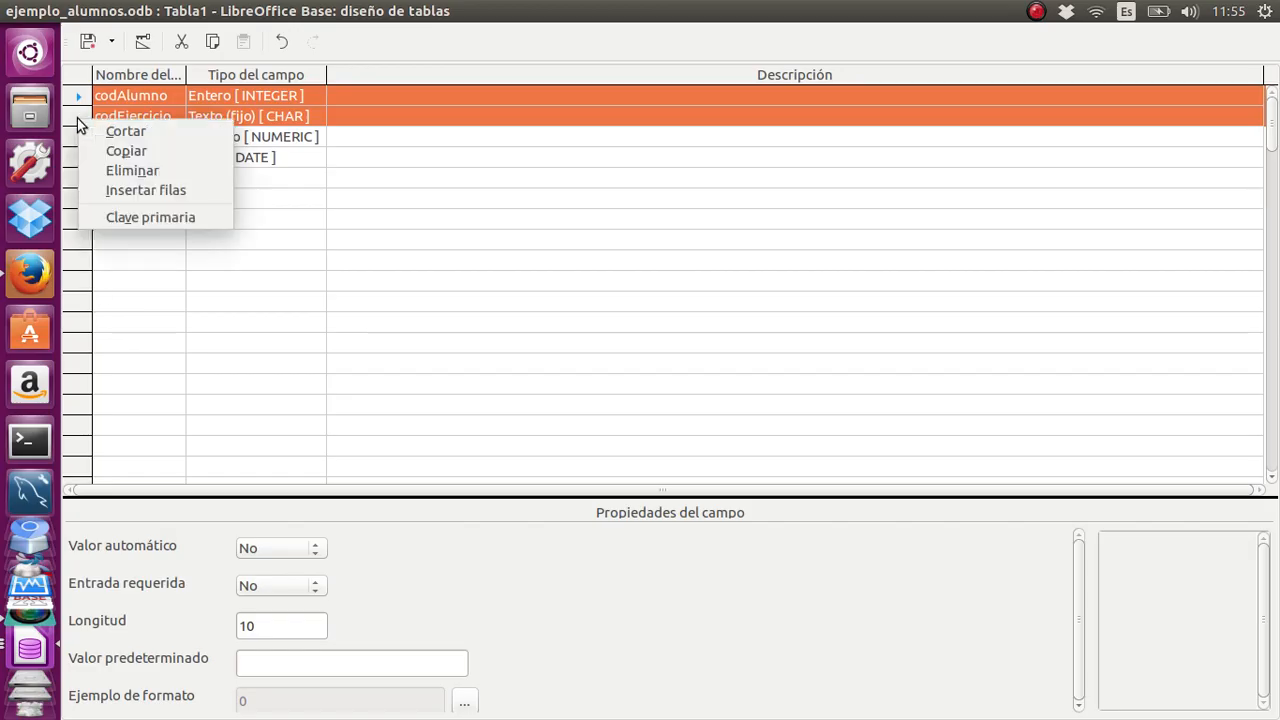
left_click(113, 187)
key("ctrl+z")
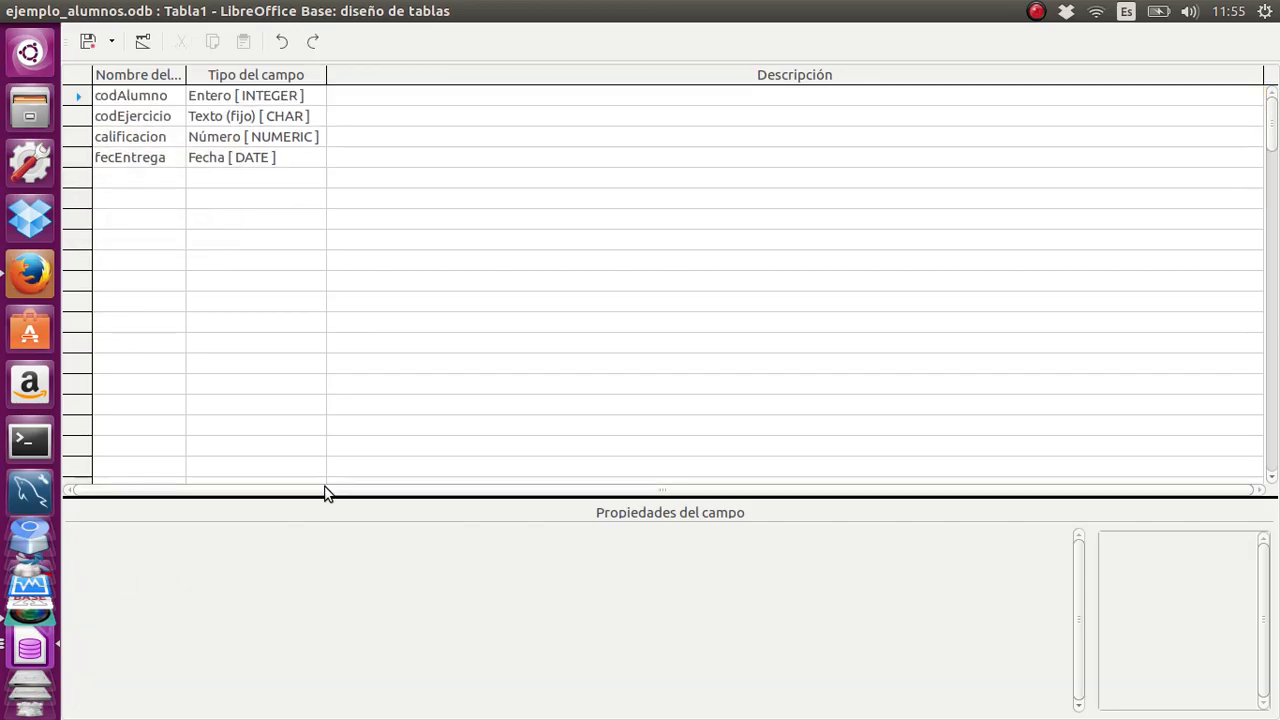
Set codAlumno and codEjercicio together as the table's composite primary key.
left_click(80, 96)
left_click(82, 117, "ctrl")
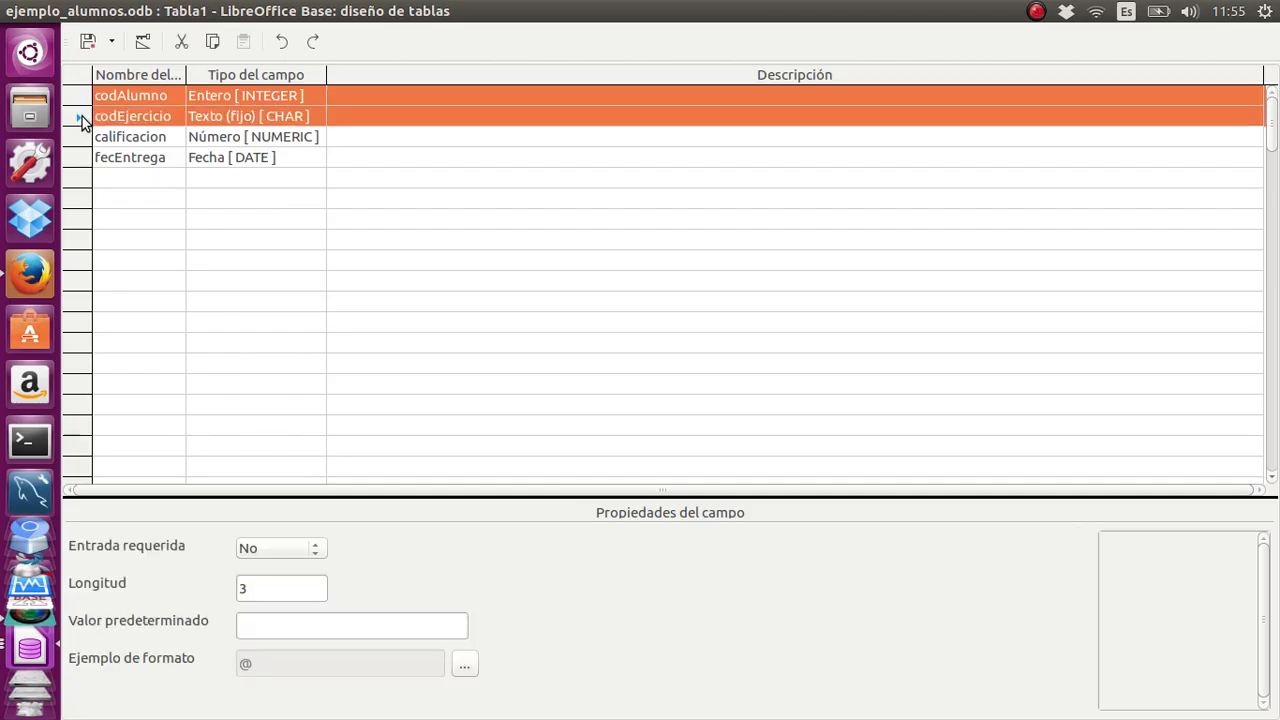
right_click(82, 120)
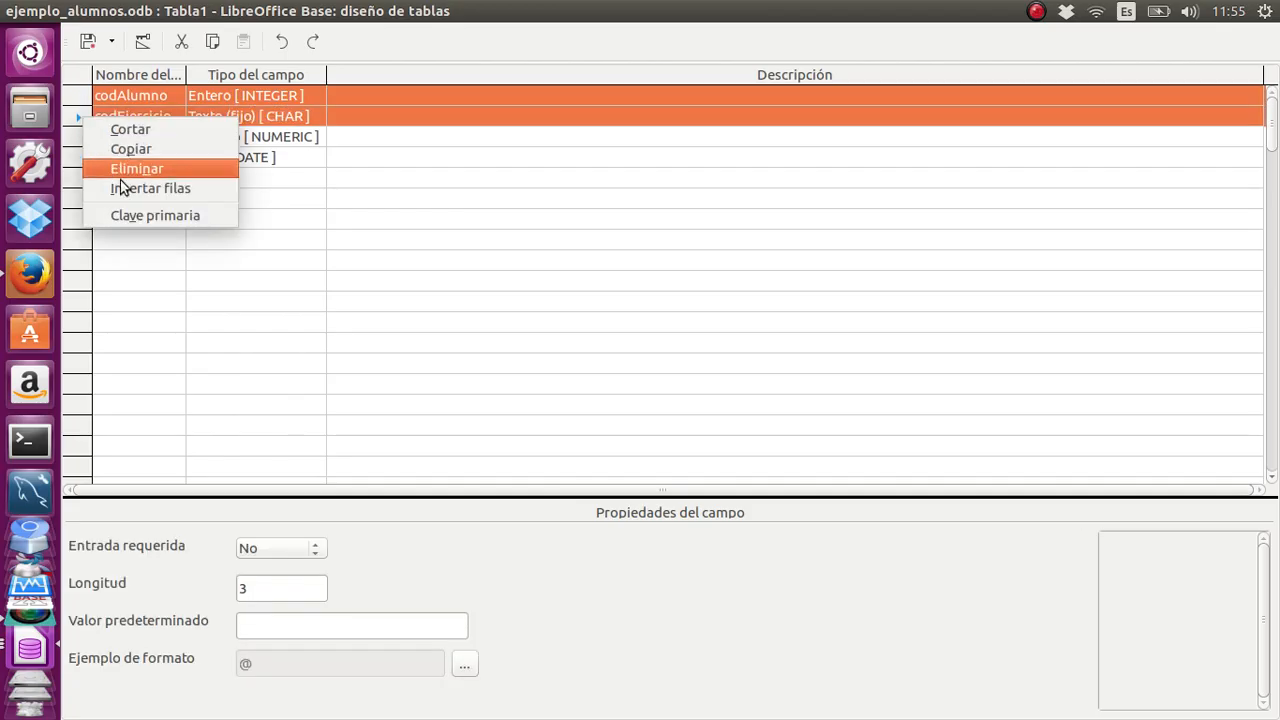
left_click(124, 211)
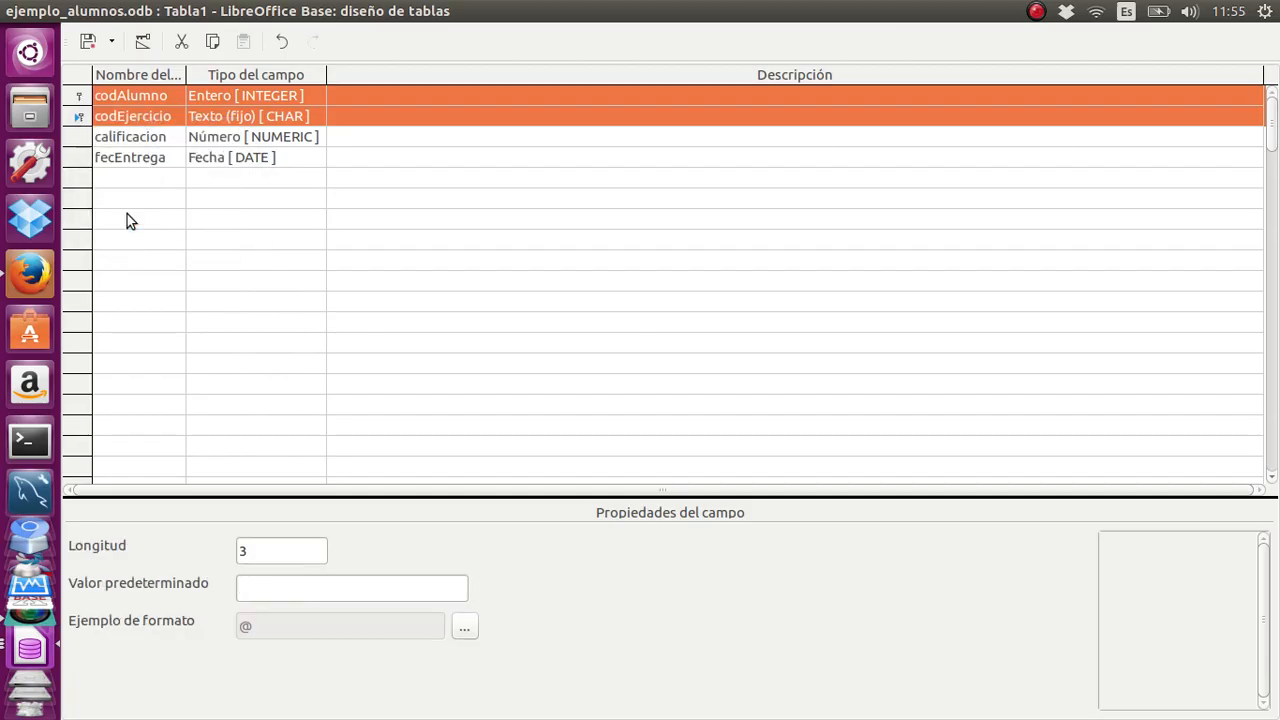
Save the table under the name notas and close its design window.
left_click(88, 41)
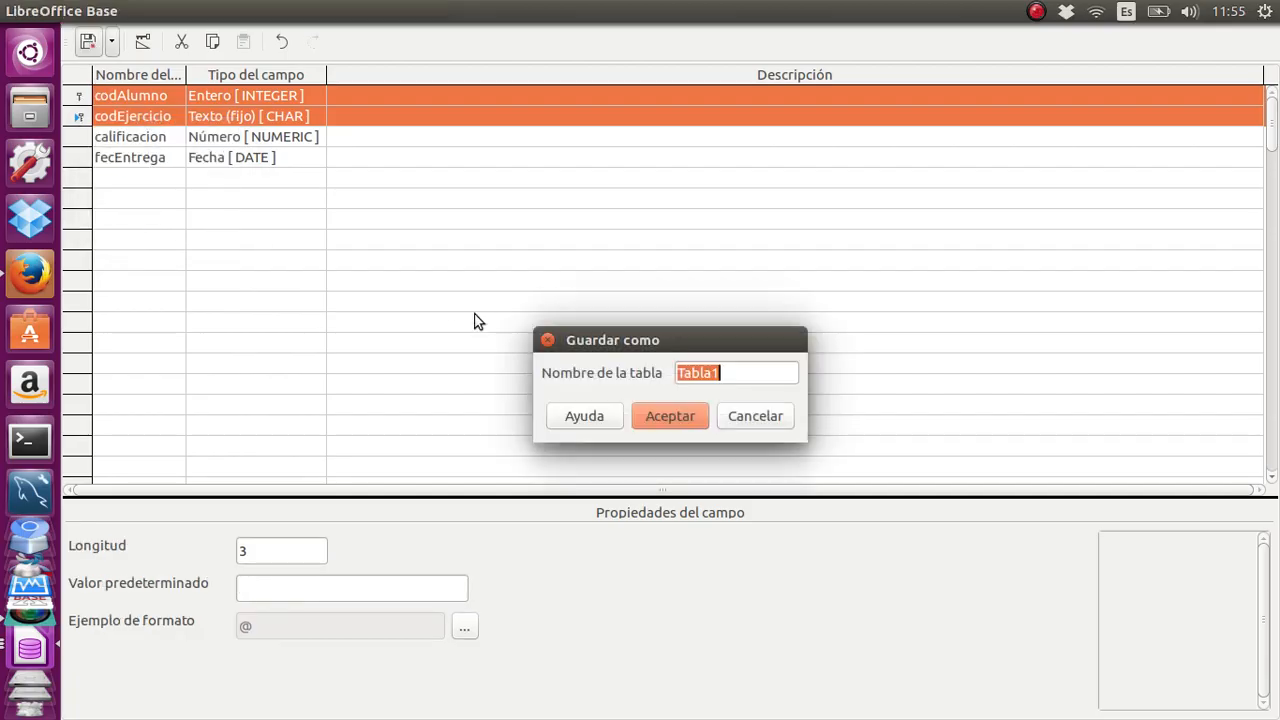
left_click(601, 416)
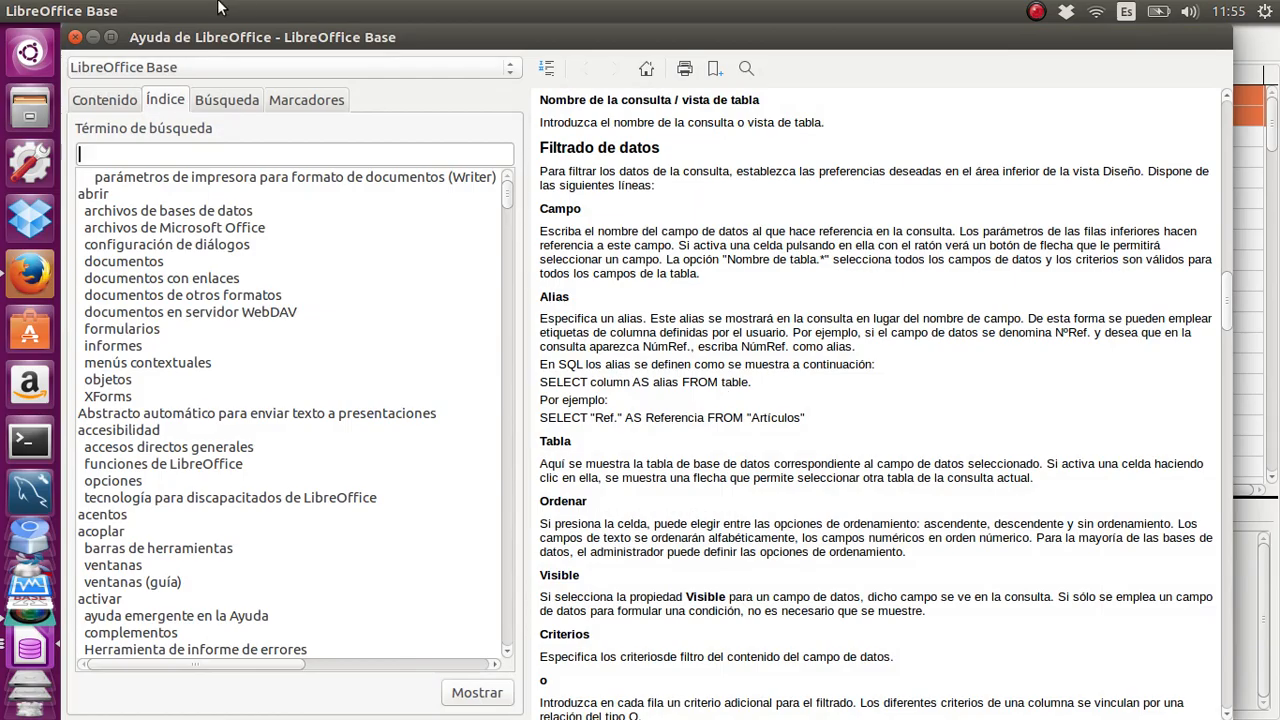
left_click(91, 40)
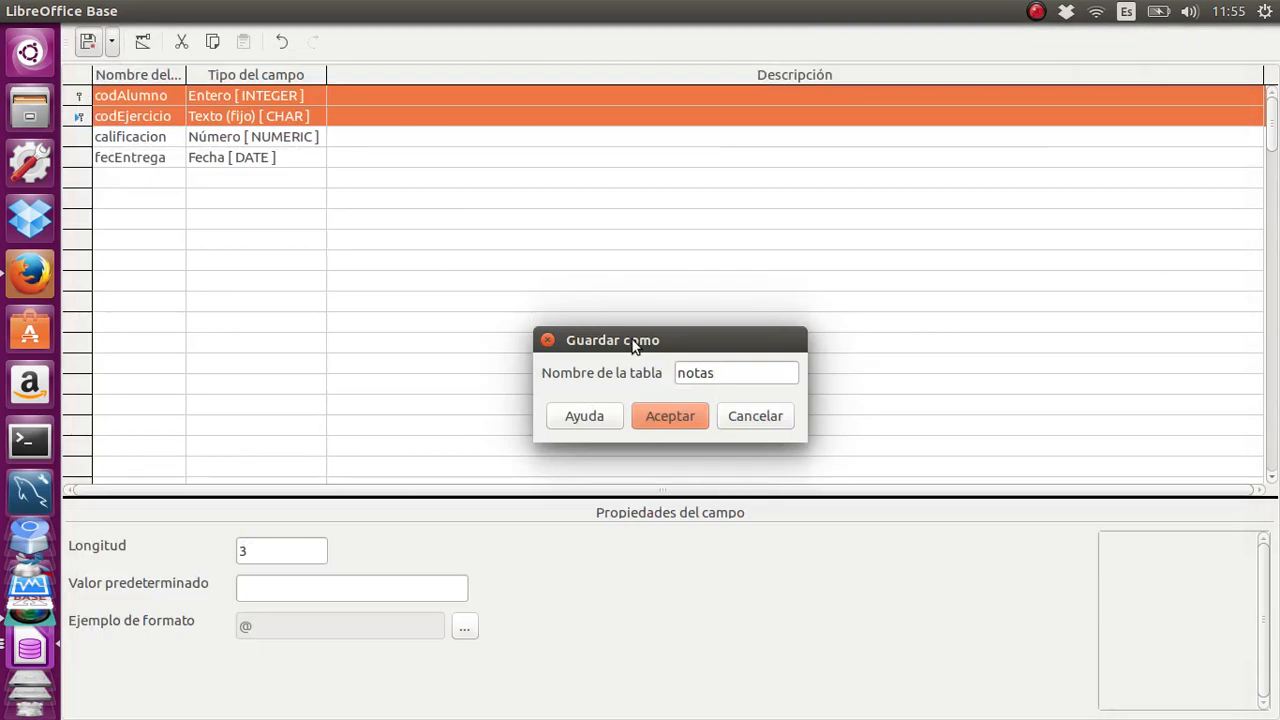
left_click(657, 413)
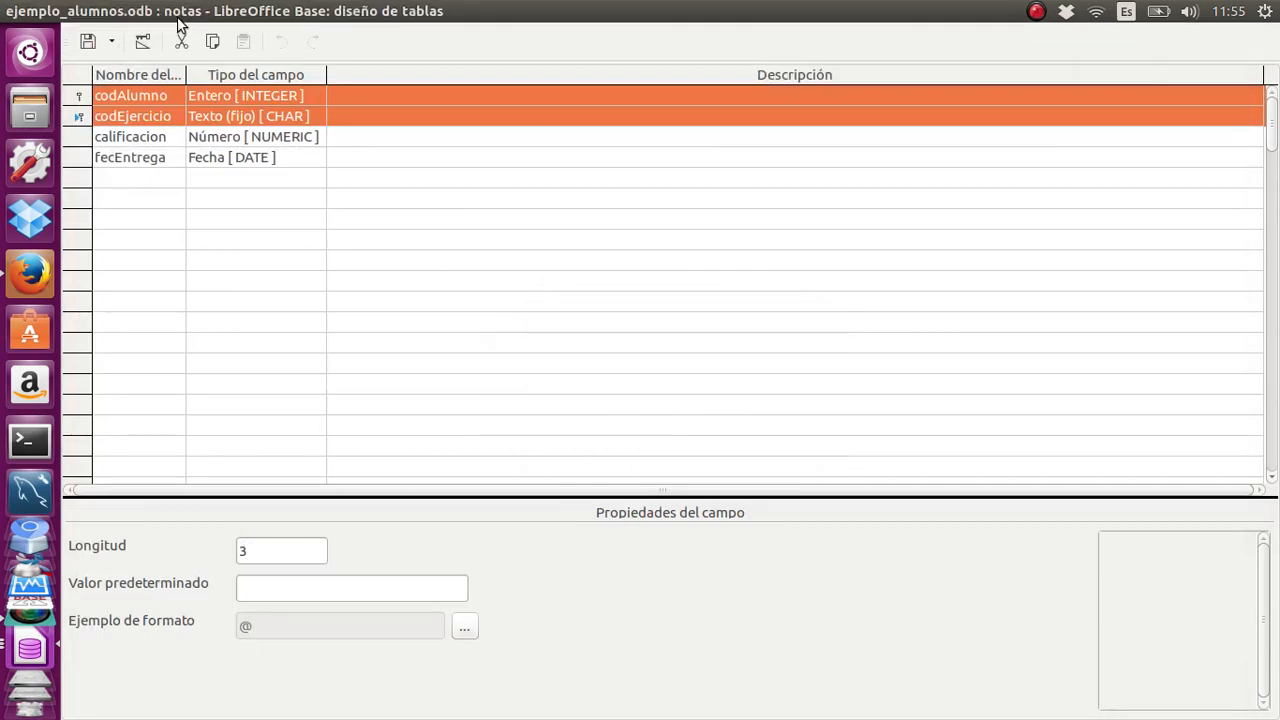
left_click(14, 11)
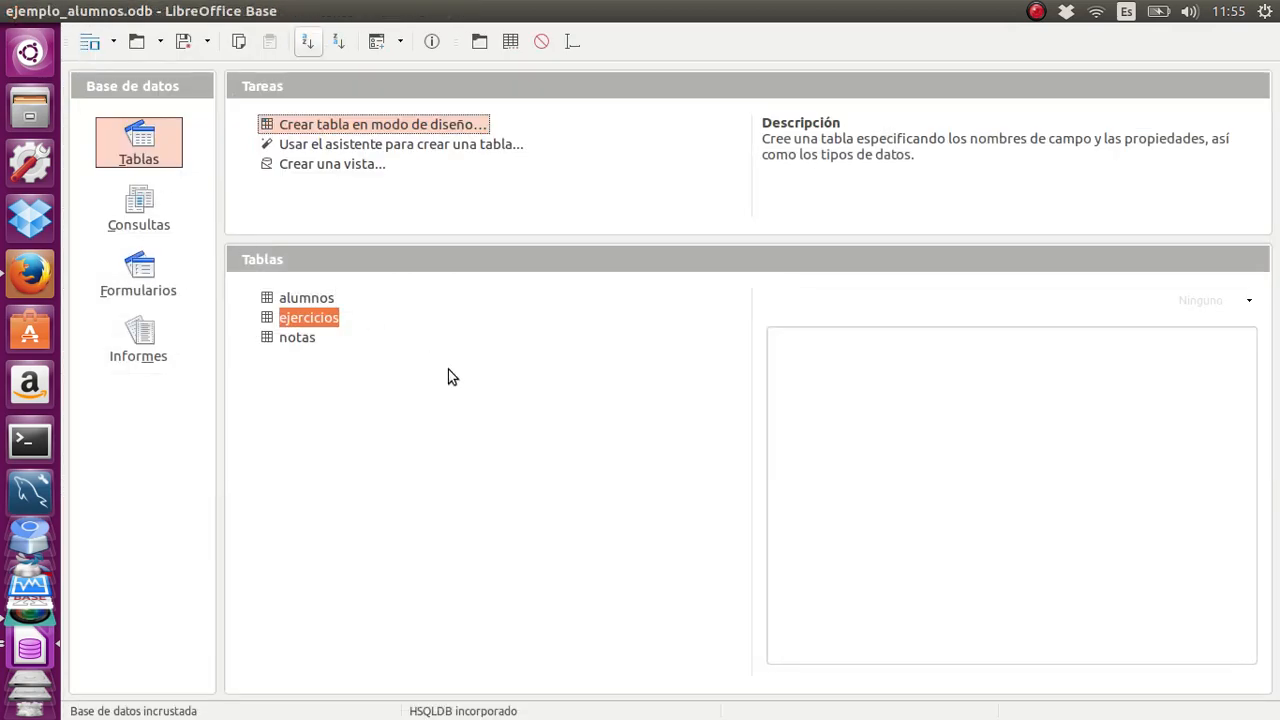
Open the notas table's data and start a record with codAlumno 1, codEjercicio A001 and calificacion 8,5.
double_click(304, 342)
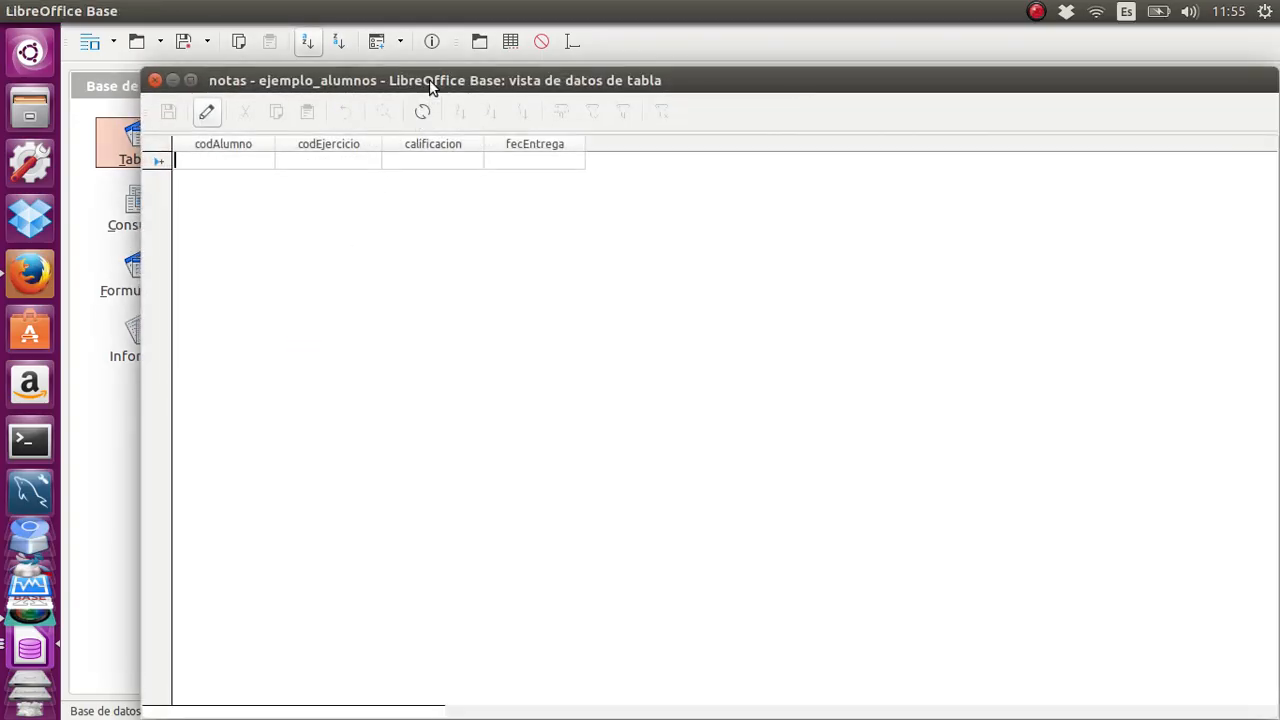
left_click_drag(440, 90, 705, 292)
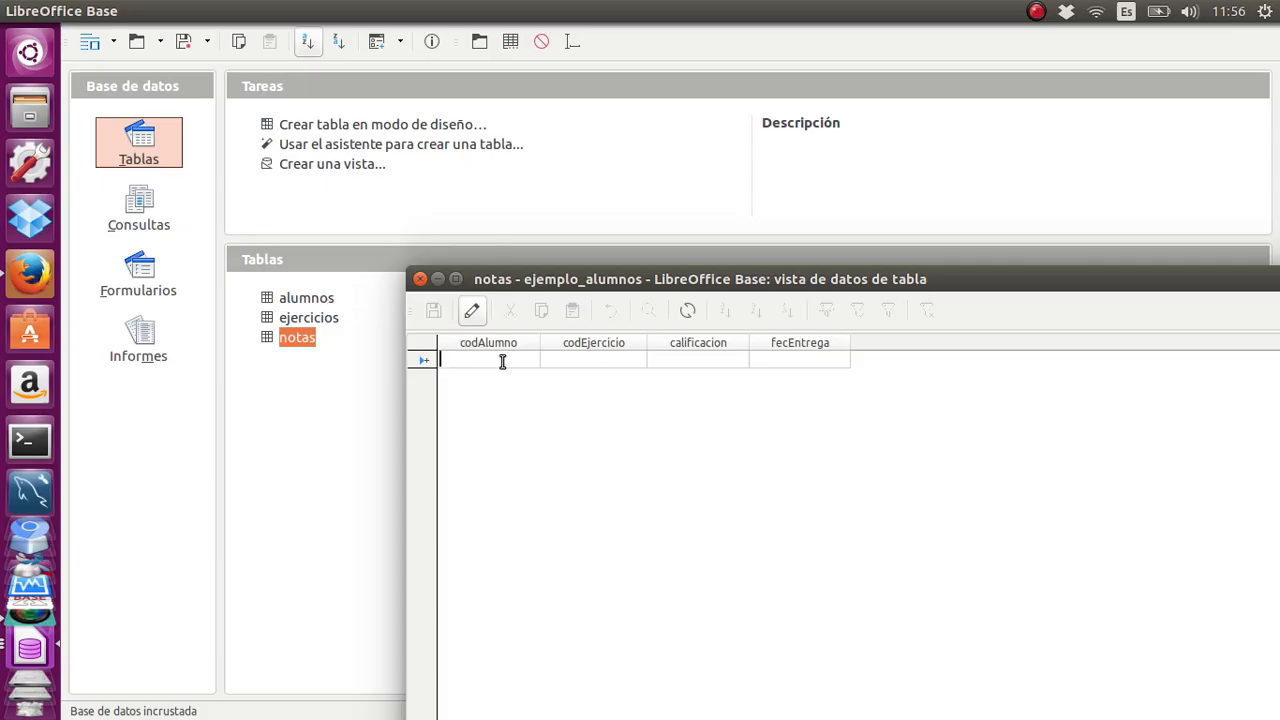
type("1")
left_click(554, 361)
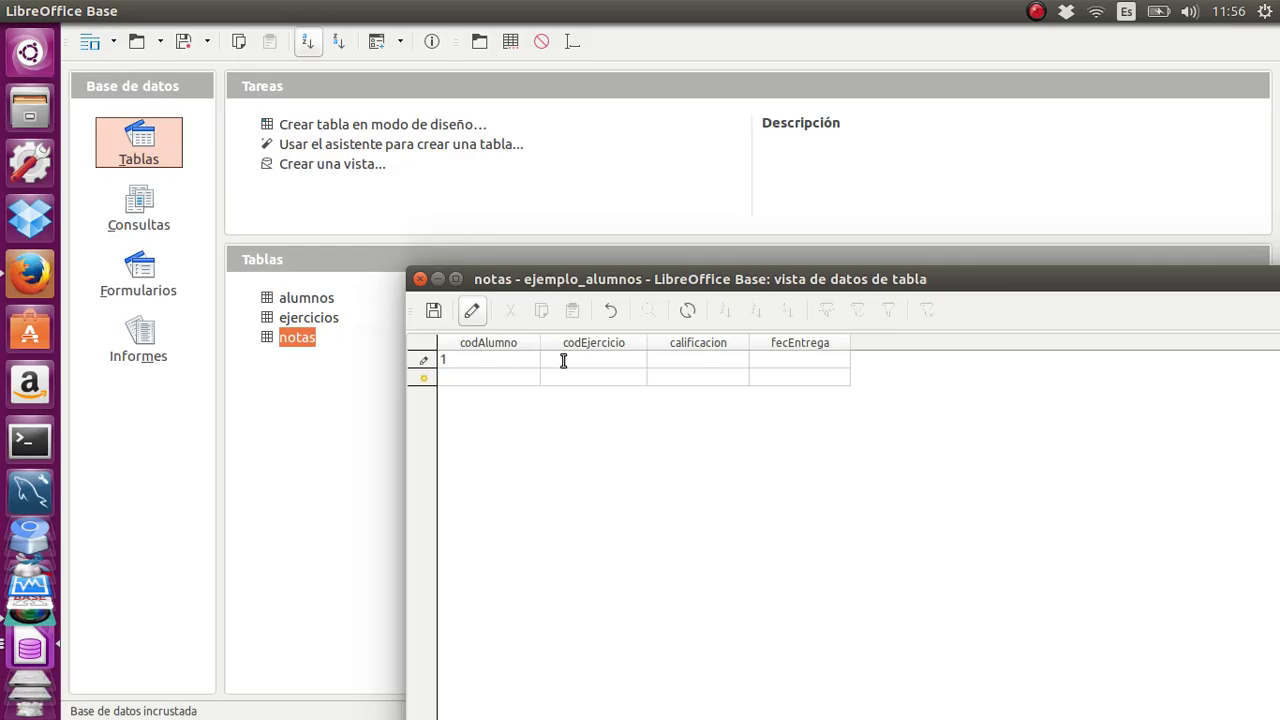
type("A001")
left_click(680, 359)
type("8,5")
Enter 01/01/17 as the record's fecEntrega and try to save the record.
type("01/05")
type("/2017")
key("Left")
key("Left")
key("Left")
key("Left")
key("Left")
key("Left")
key("shift+Right")
type("1")
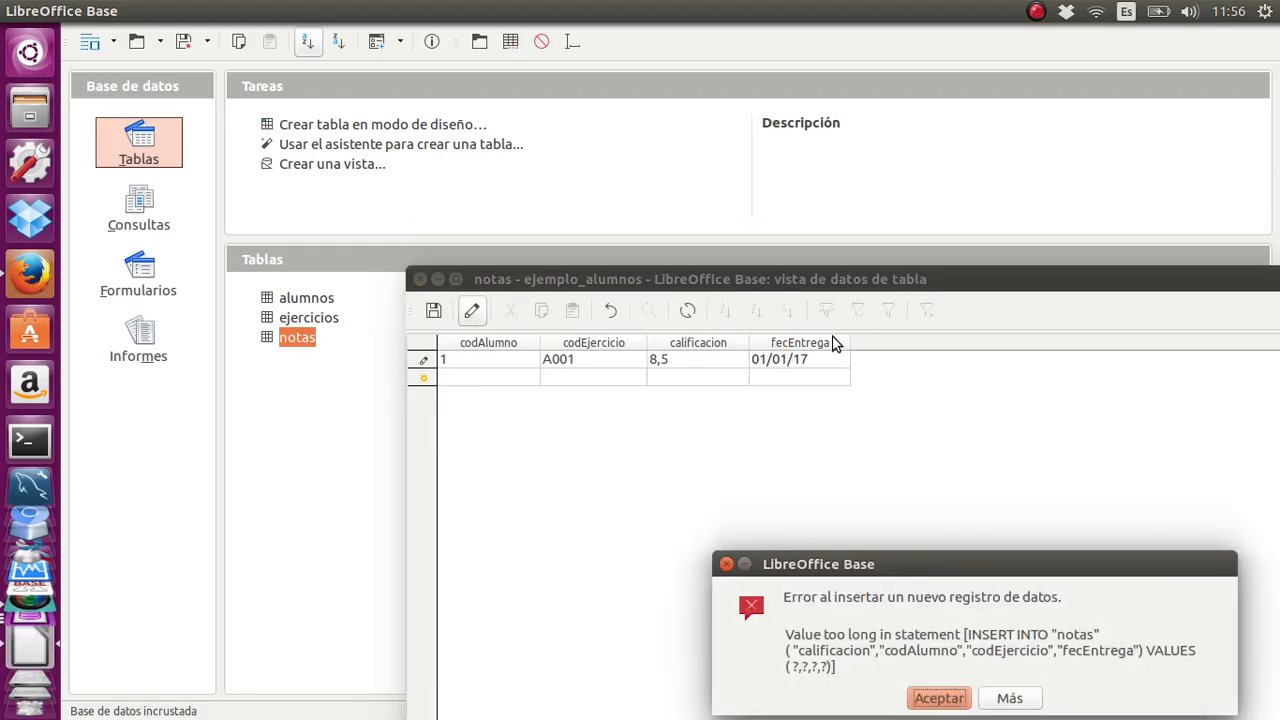
left_click(954, 698)
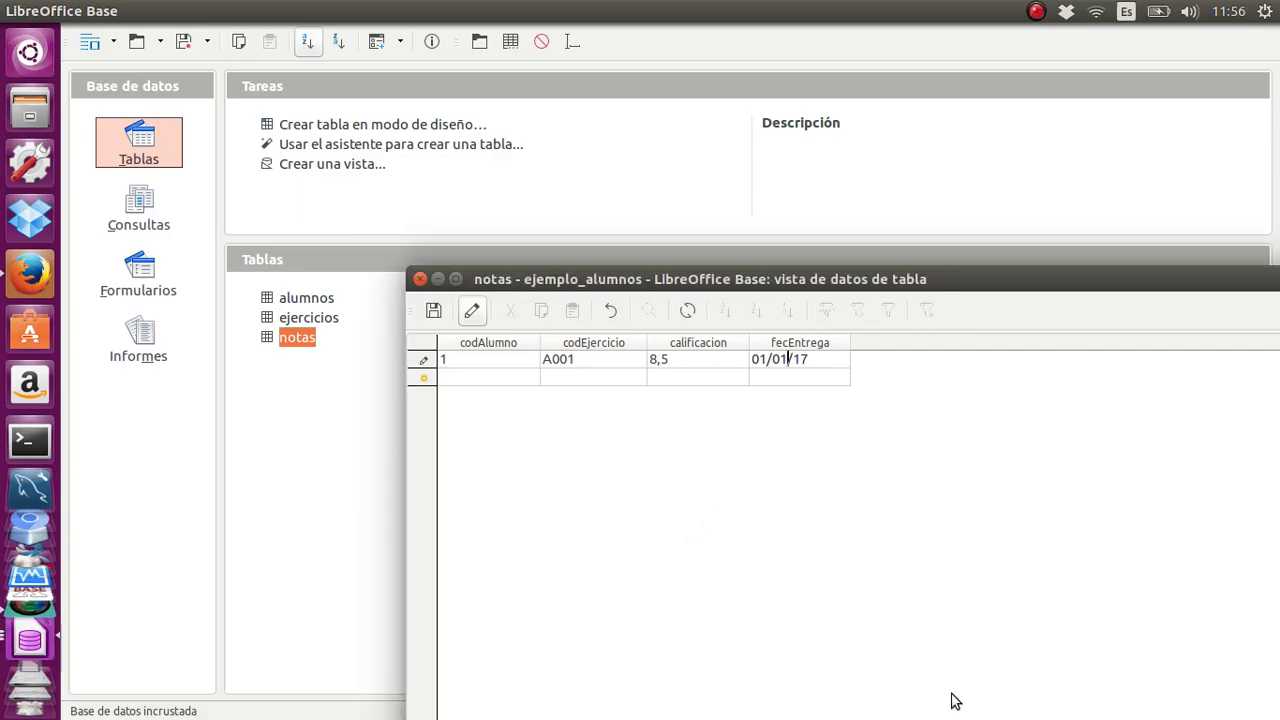
Try to save the notas record with its calificacion changed to 0.
left_click(662, 359)
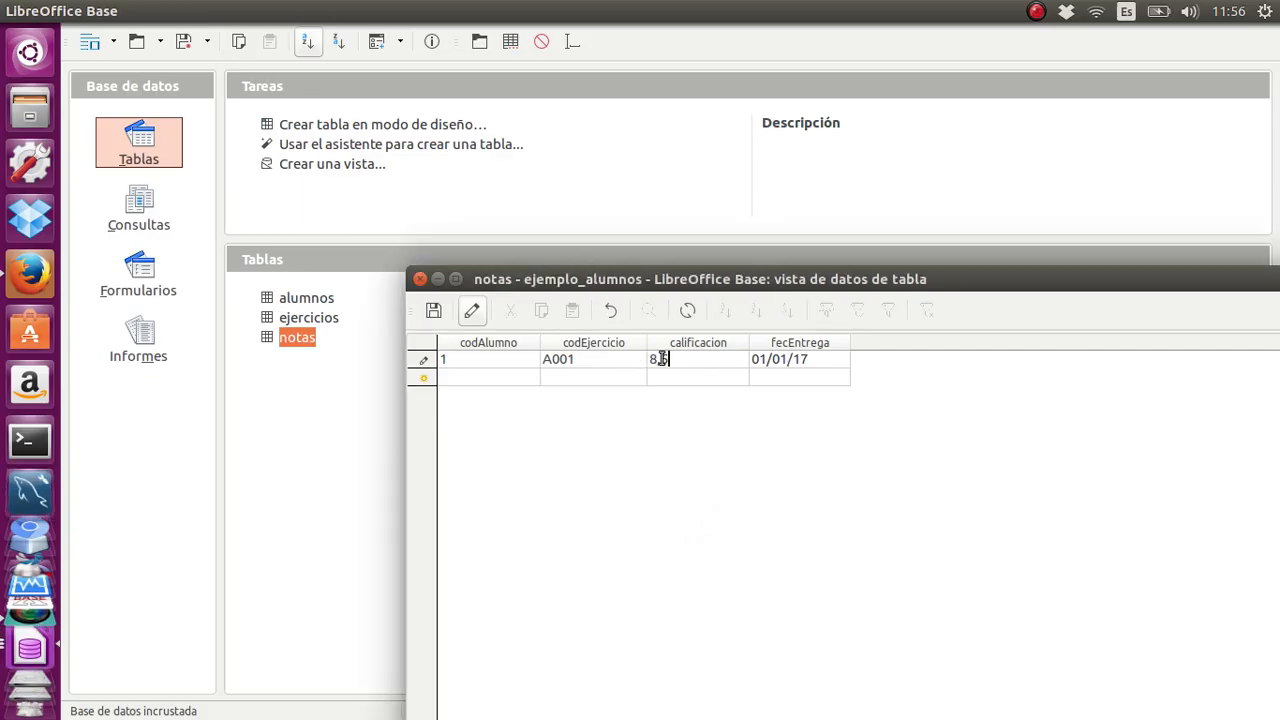
key("BackSpace")
key("BackSpace")
key("BackSpace")
type("0")
left_click(675, 376)
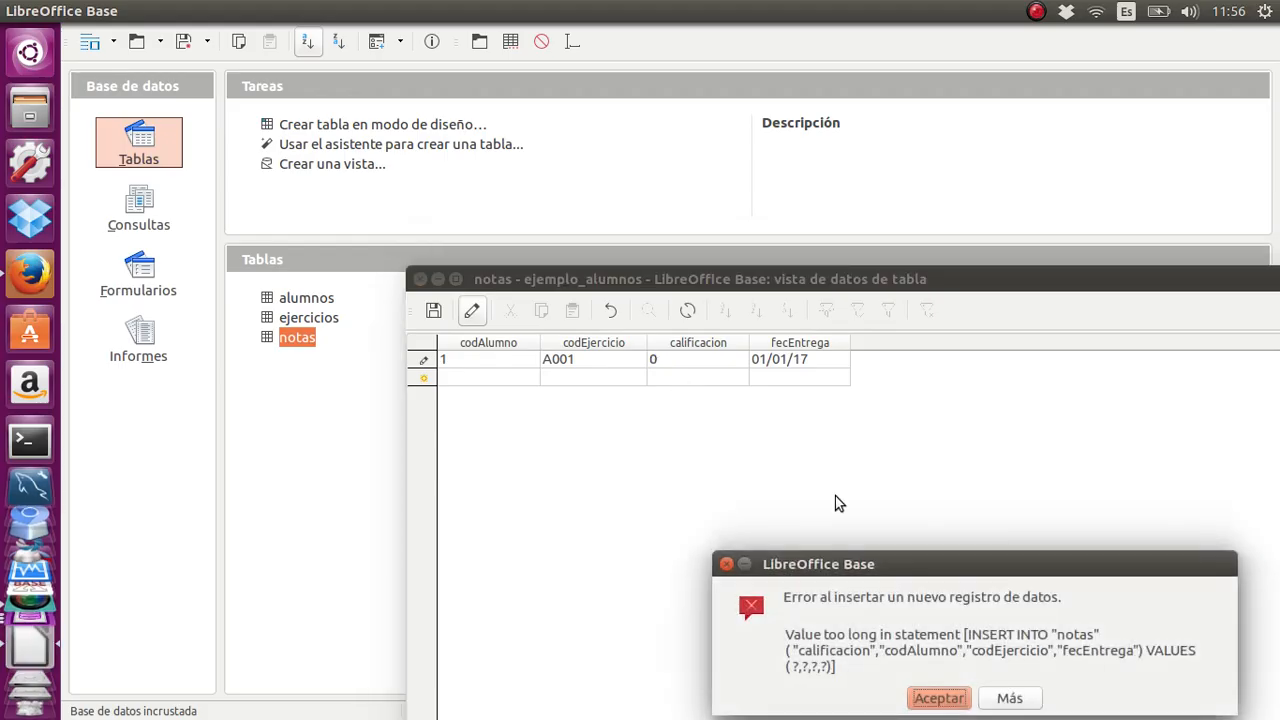
left_click(948, 700)
Shorten the record's codEjercicio to A01.
double_click(567, 362)
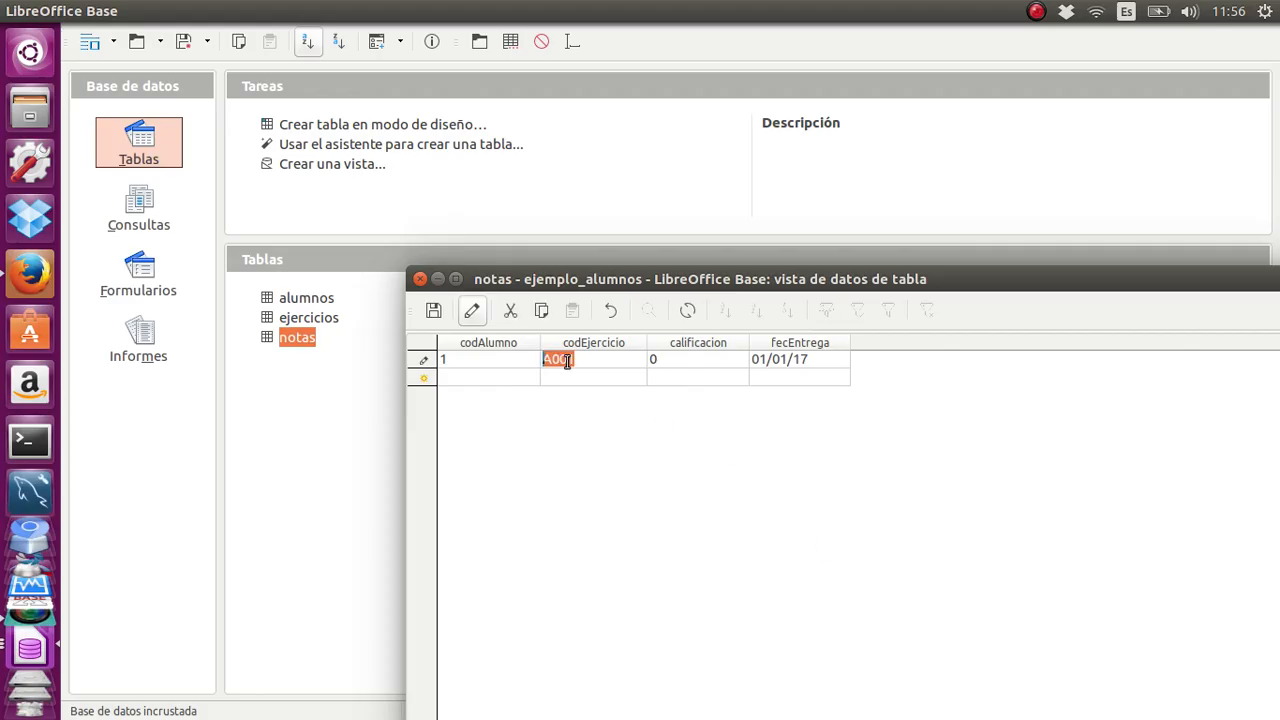
left_click(567, 360)
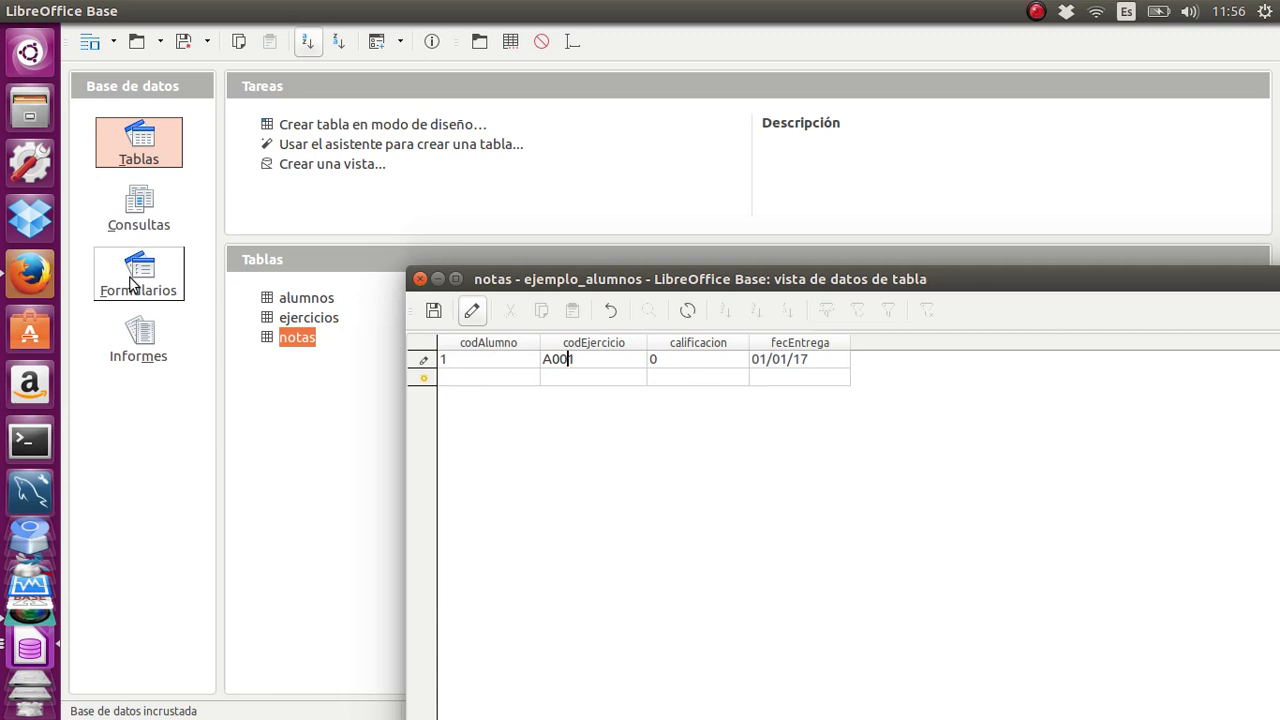
key("BackSpace")
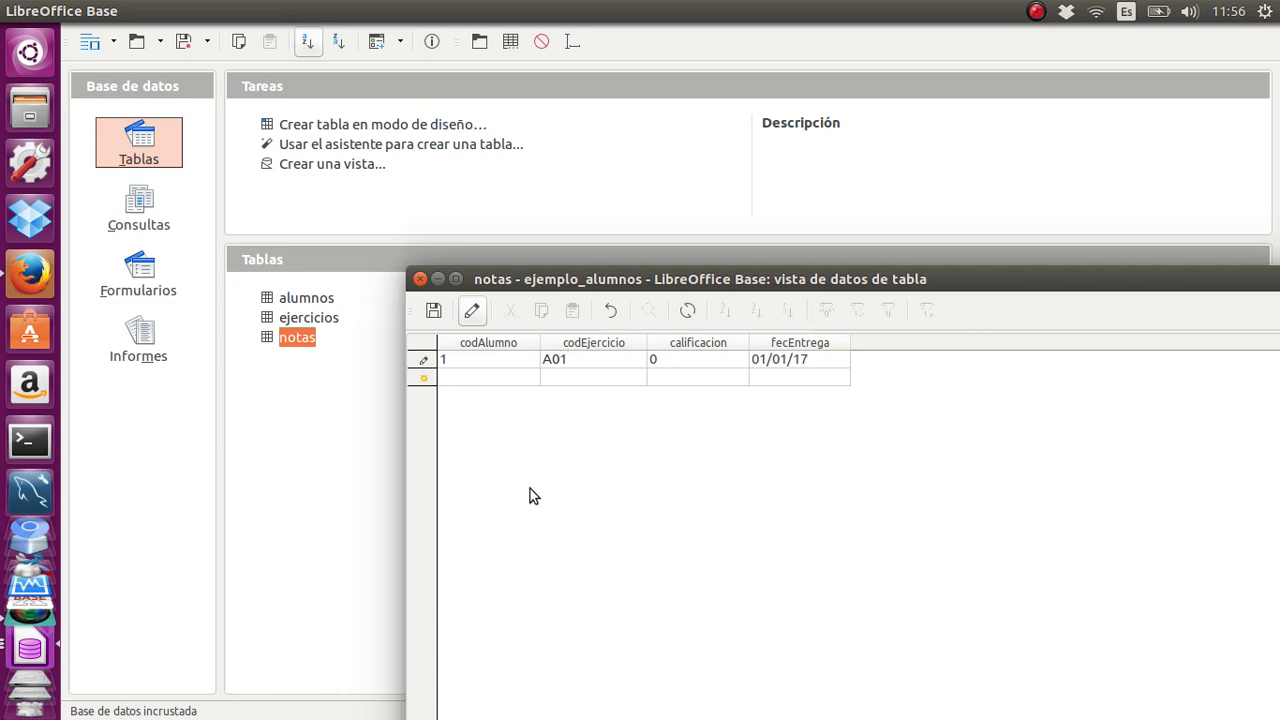
Set the record's calificacion to 10 and its fecEntrega to 10/01/17, and save the record.
left_click(670, 359)
key("BackSpace")
type("10")
left_click(777, 358)
left_click_drag(765, 358, 754, 362)
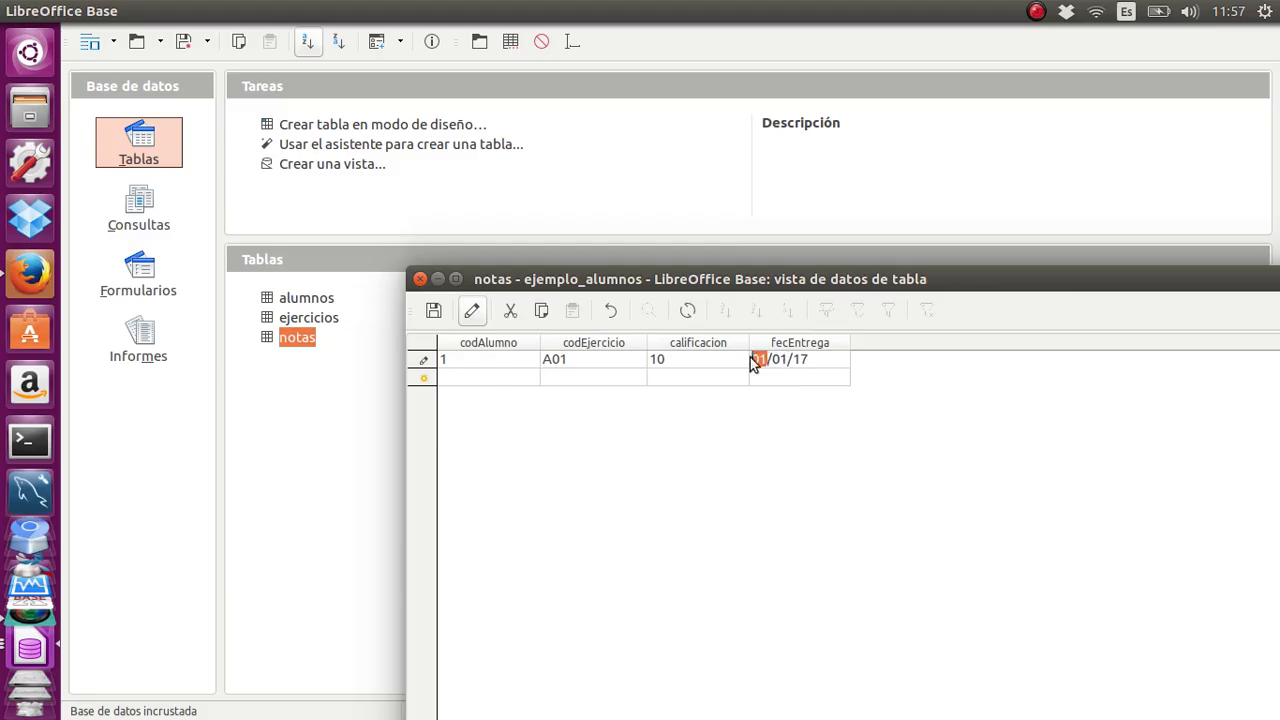
type("10")
left_click(625, 376)
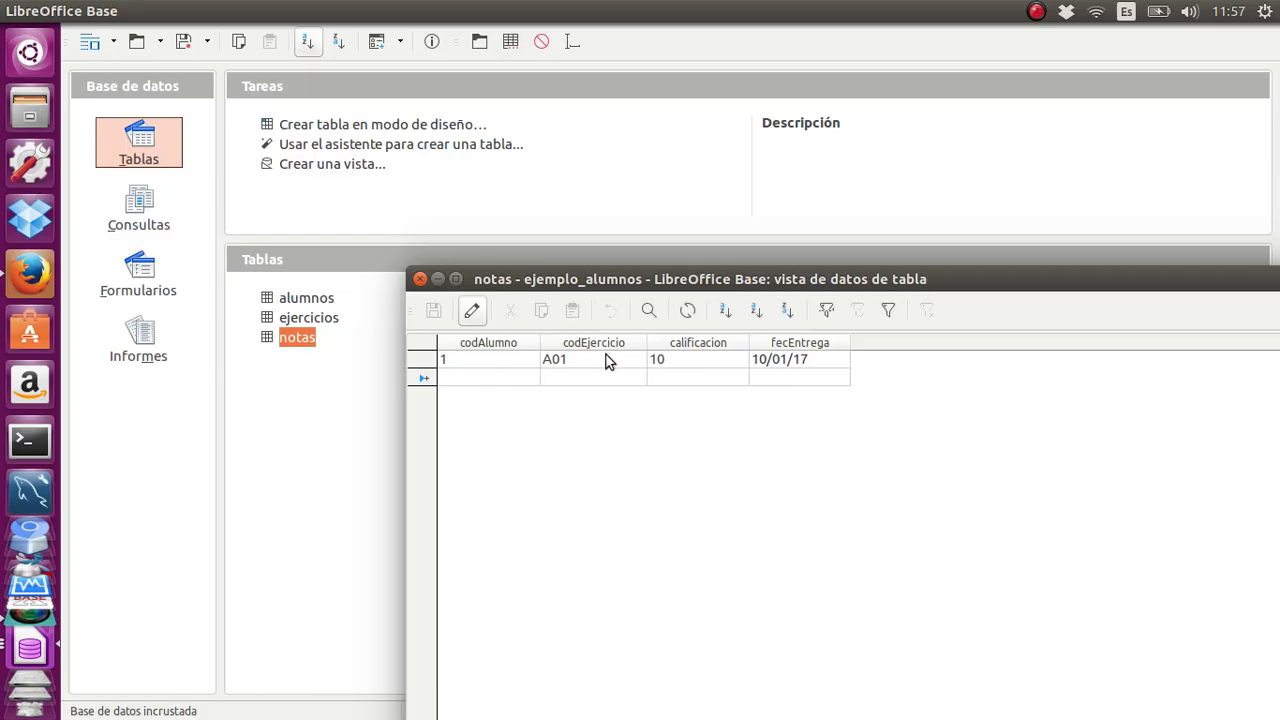
Close and reopen the notas table to check its stored record and the empty new row, and close it again.
left_click(420, 279)
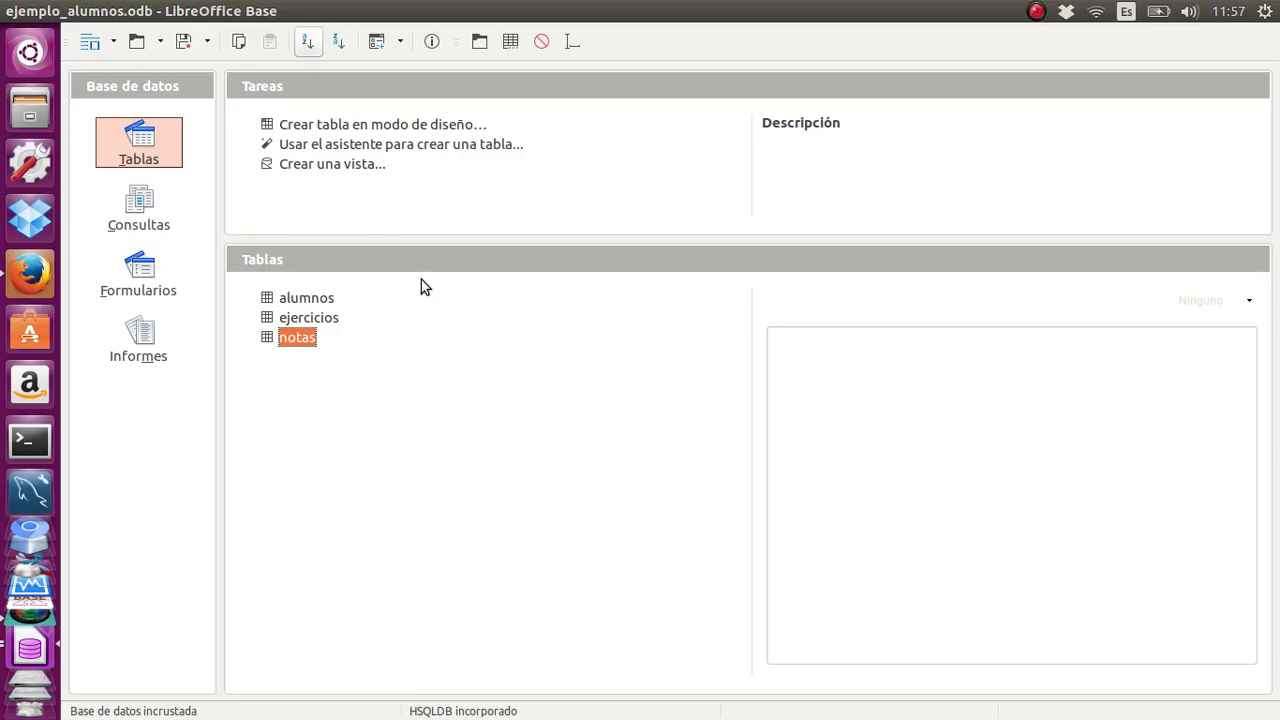
double_click(300, 349)
left_click_drag(362, 85, 712, 282)
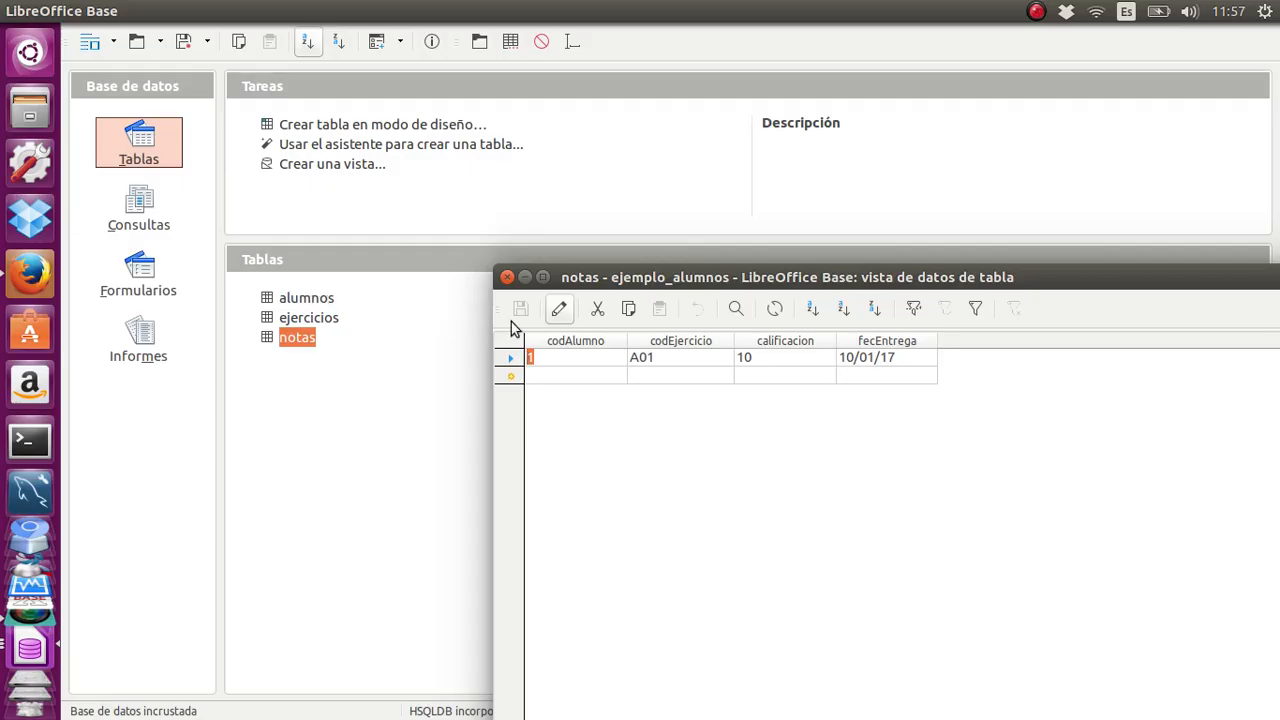
left_click(555, 375)
left_click(313, 302)
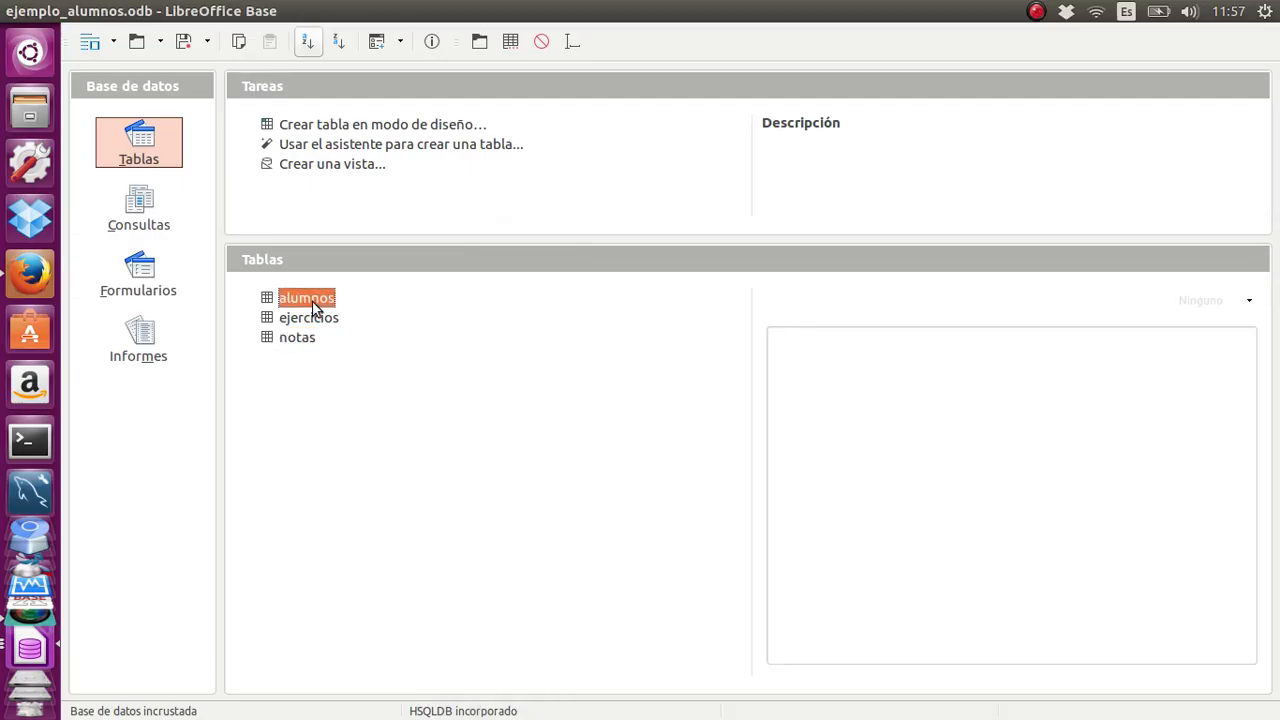
key("alt+Tab")
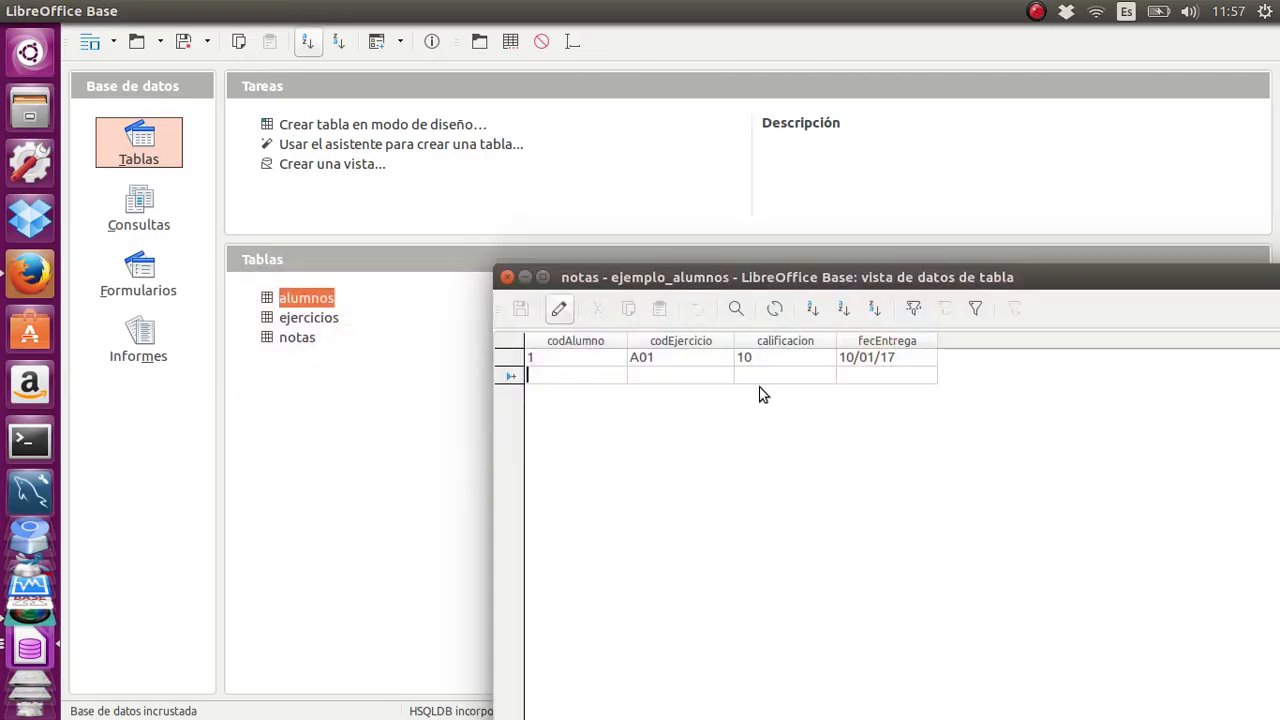
left_click(602, 378)
left_click(655, 380)
left_click(507, 277)
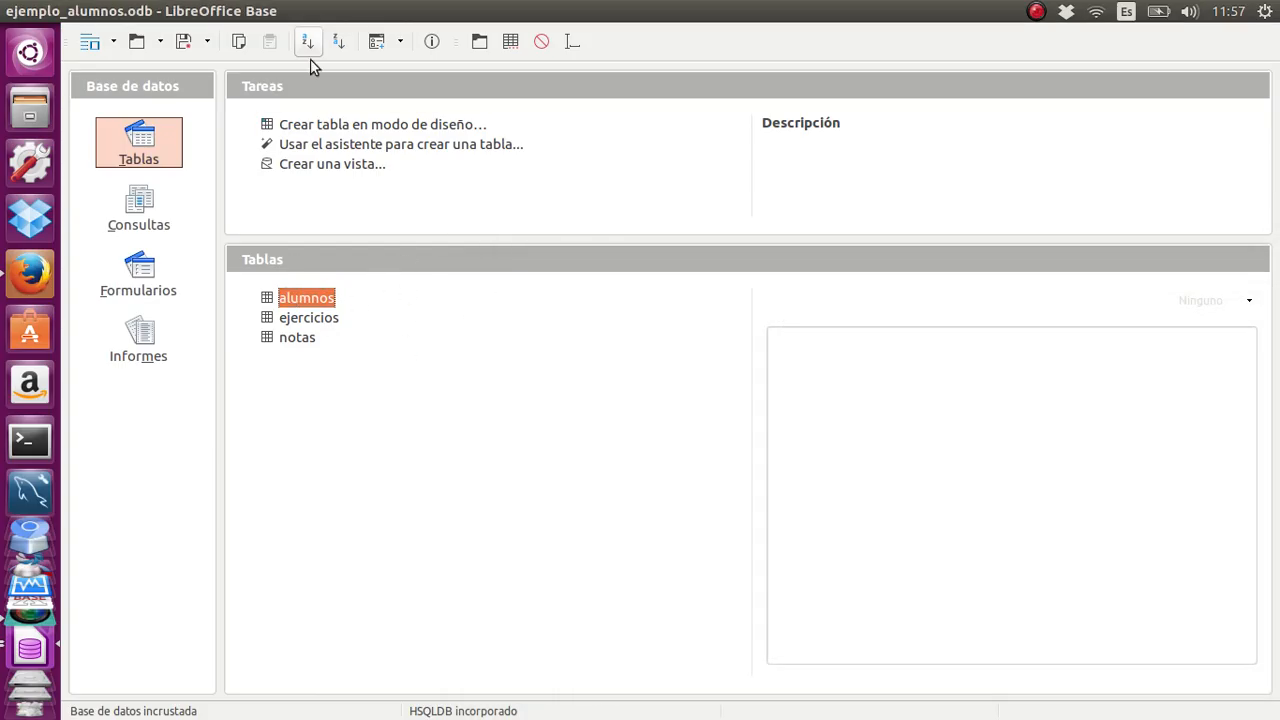
Open the relationship design and add the alumnos, ejercicios and notas tables to it.
left_click(322, 11)
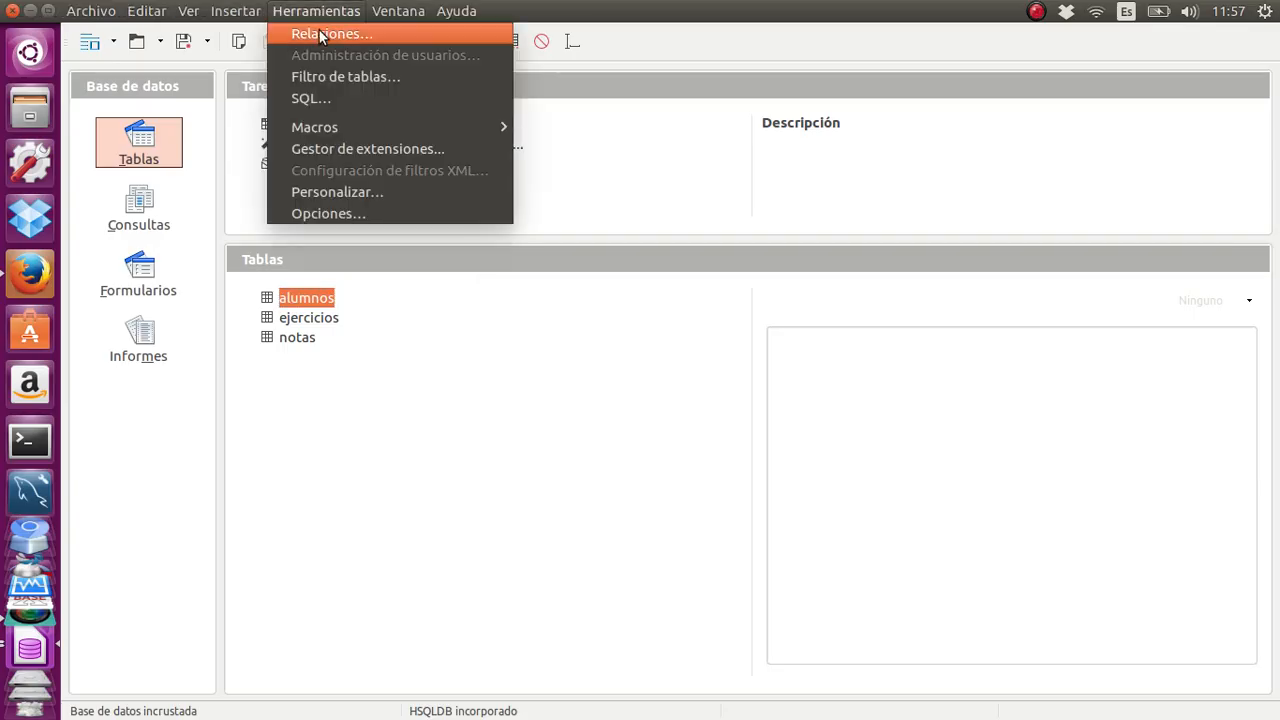
left_click(319, 31)
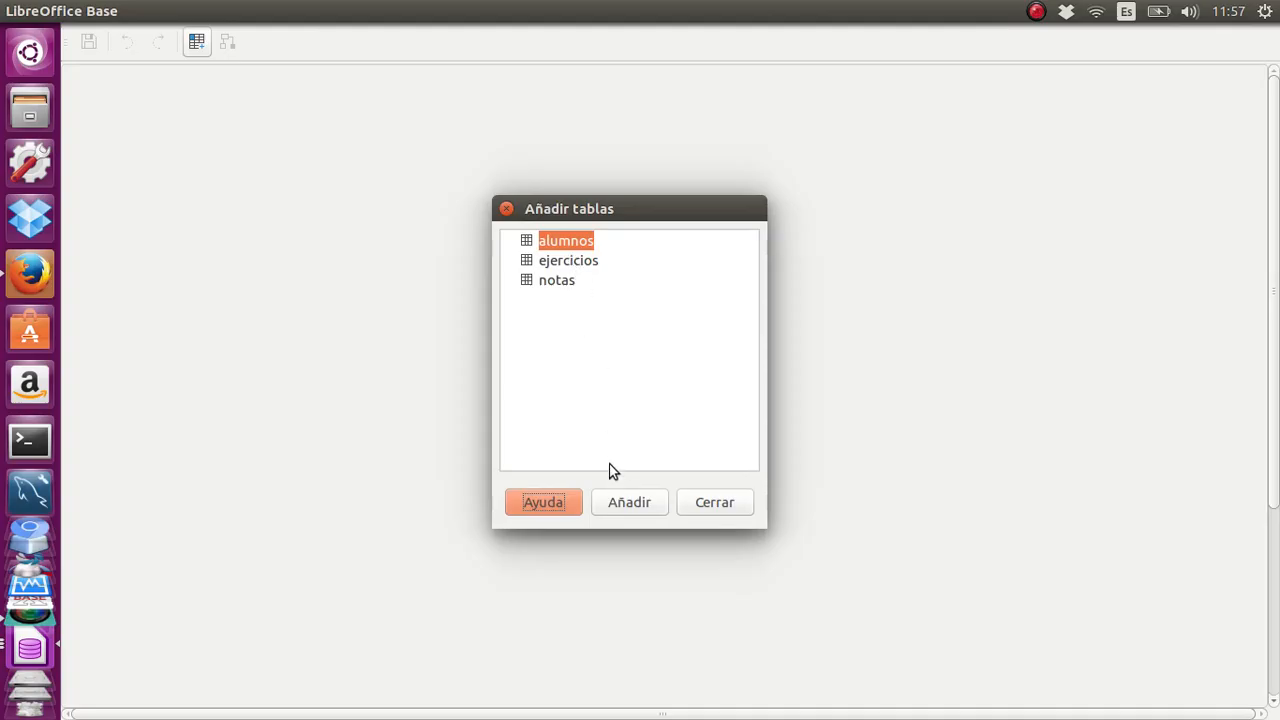
left_click(617, 503)
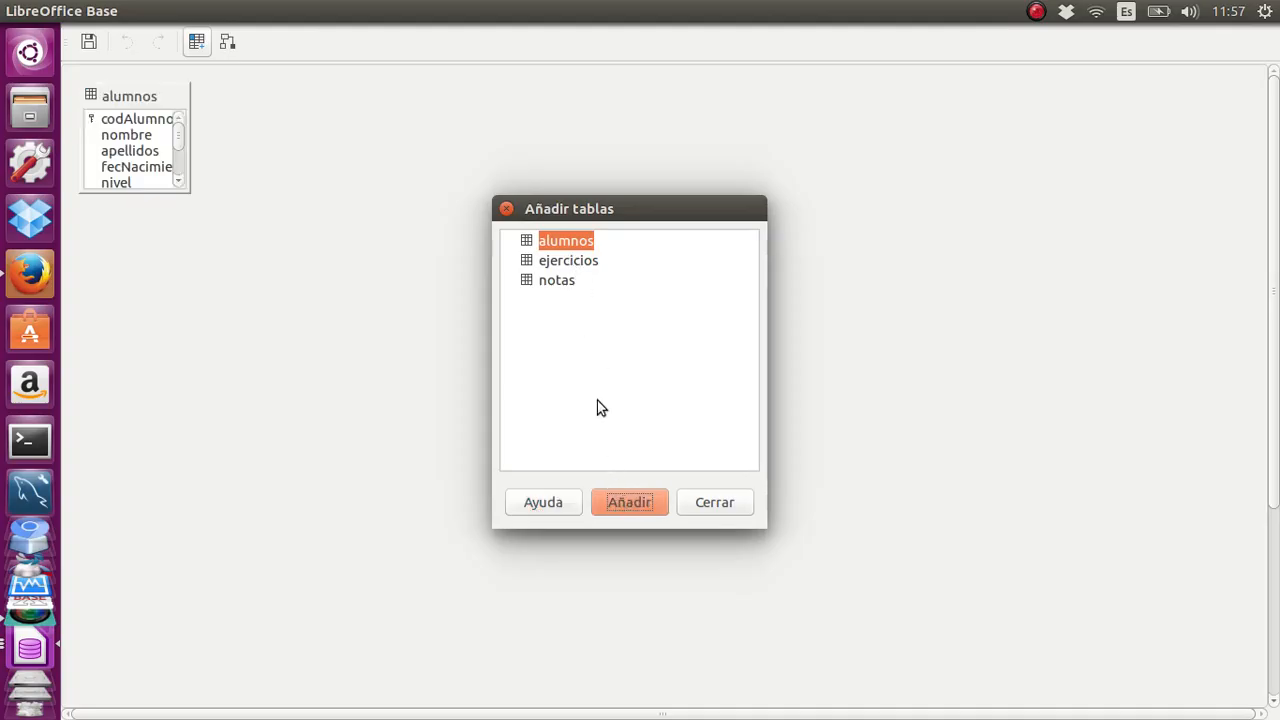
double_click(567, 262)
left_click(560, 282)
double_click(558, 282)
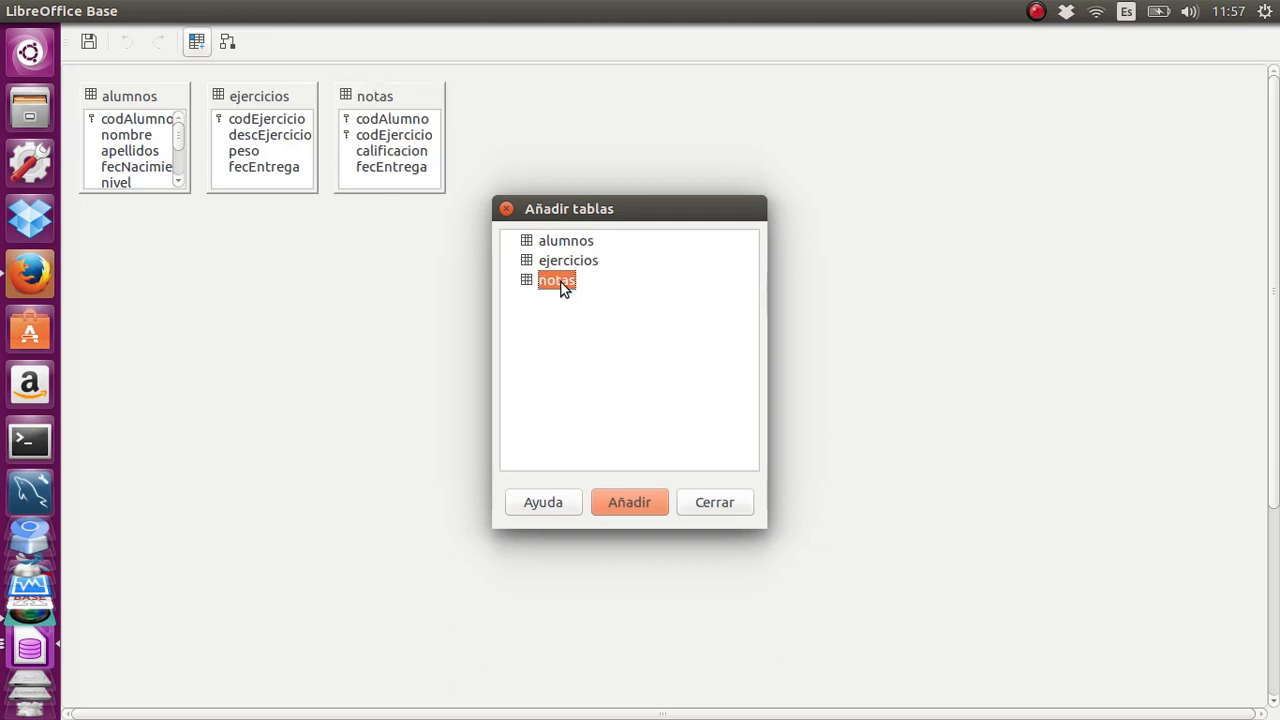
left_click(506, 208)
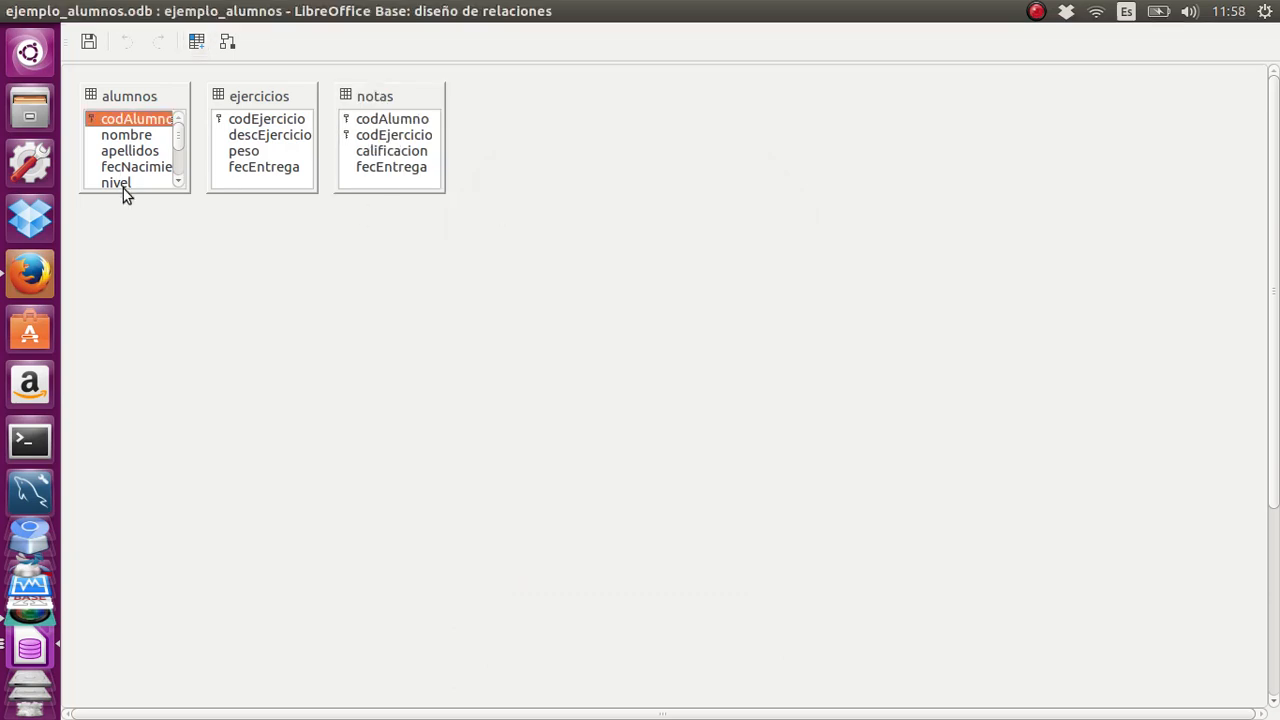
Enlarge the alumnos box to fit all its fields and arrange notas between alumnos and ejercicios.
left_click_drag(123, 190, 181, 274)
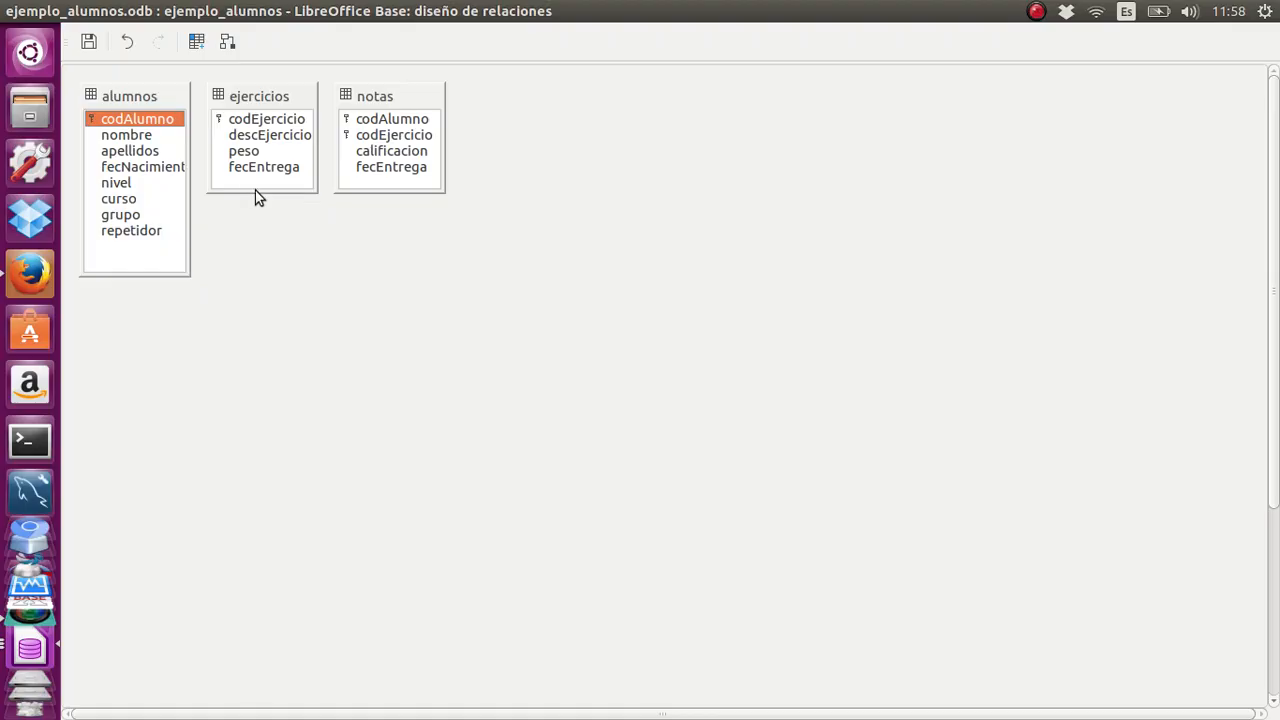
left_click_drag(371, 94, 607, 81)
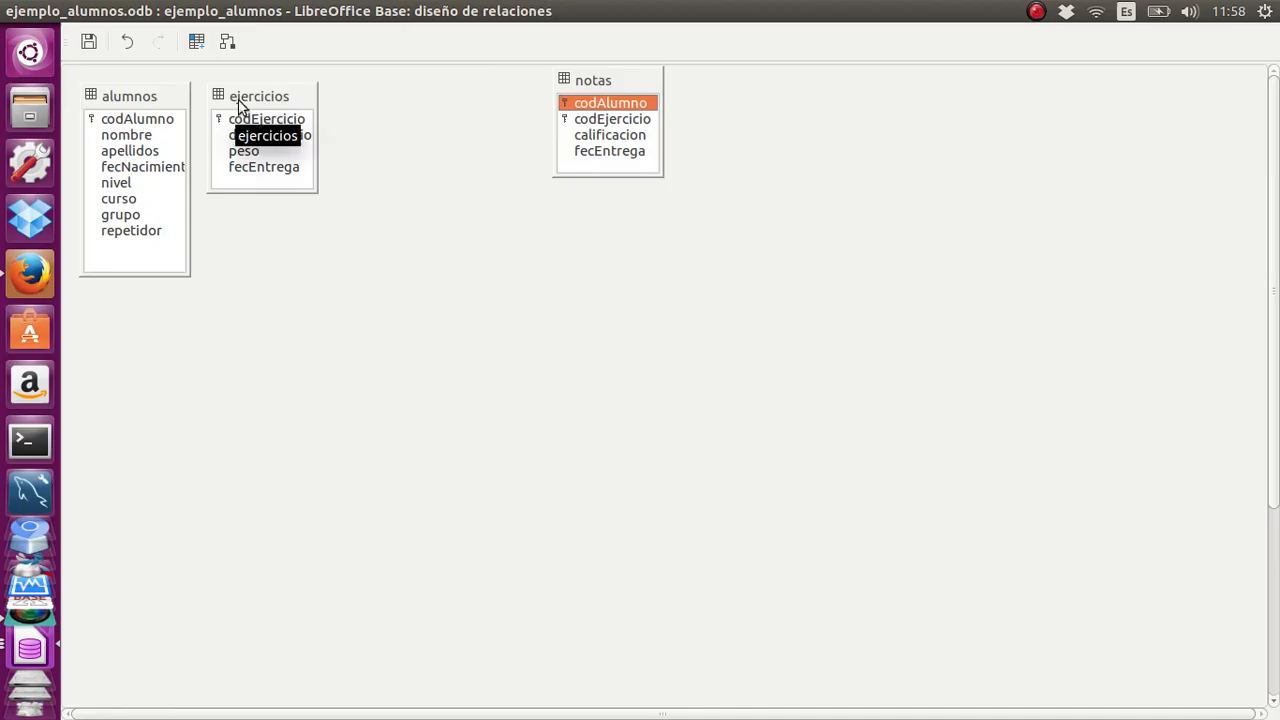
left_click_drag(240, 98, 586, 290)
left_click_drag(604, 75, 350, 129)
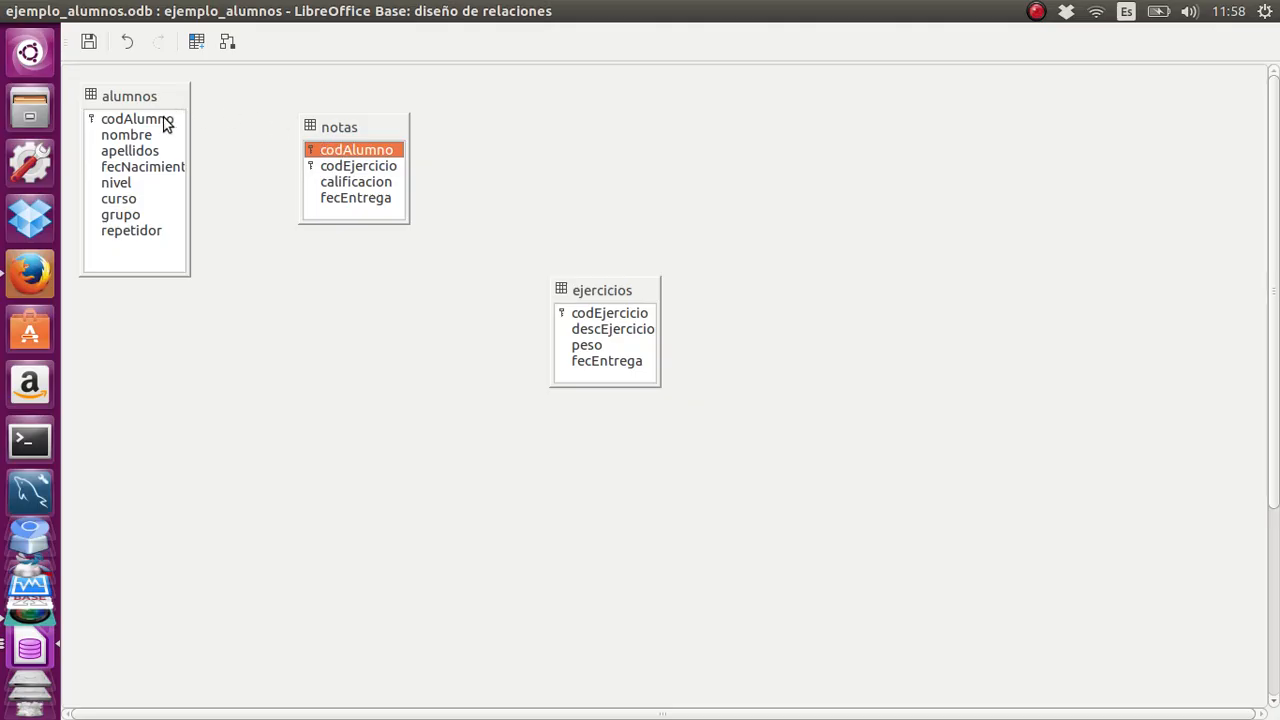
Relate notas to alumnos through codAlumno and to ejercicios through codEjercicio.
left_click_drag(318, 152, 158, 121)
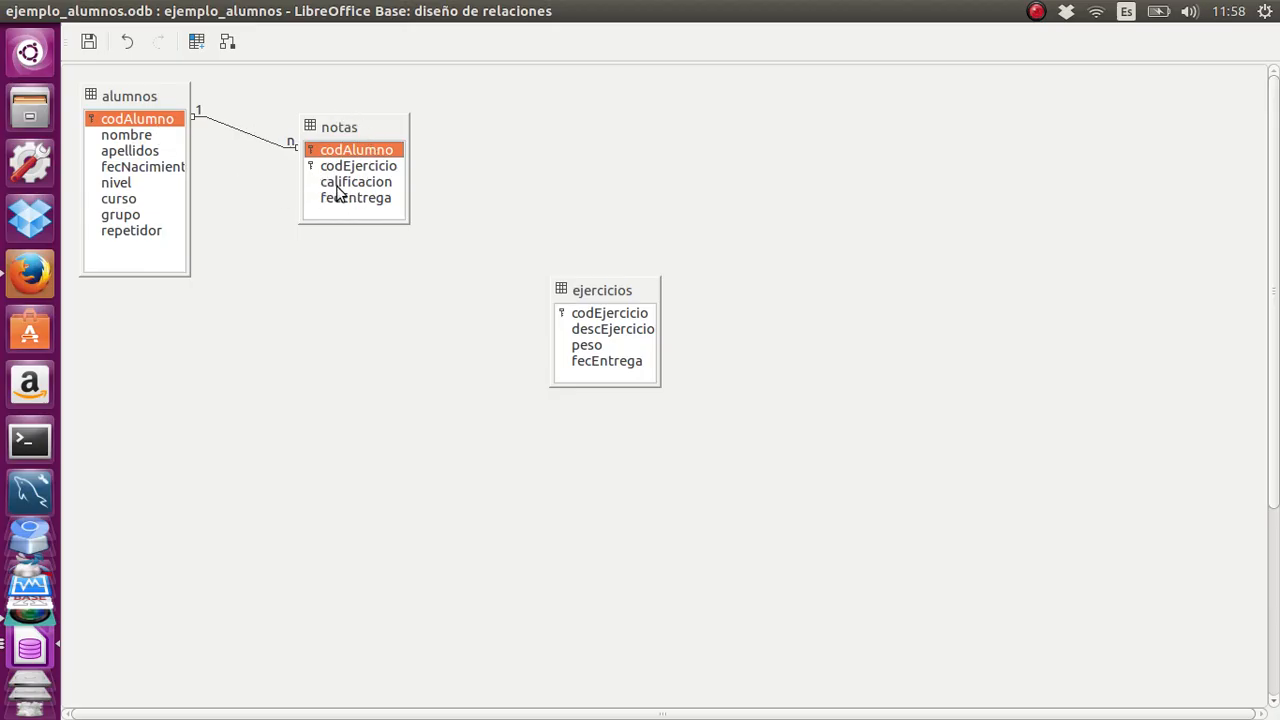
left_click_drag(383, 170, 583, 316)
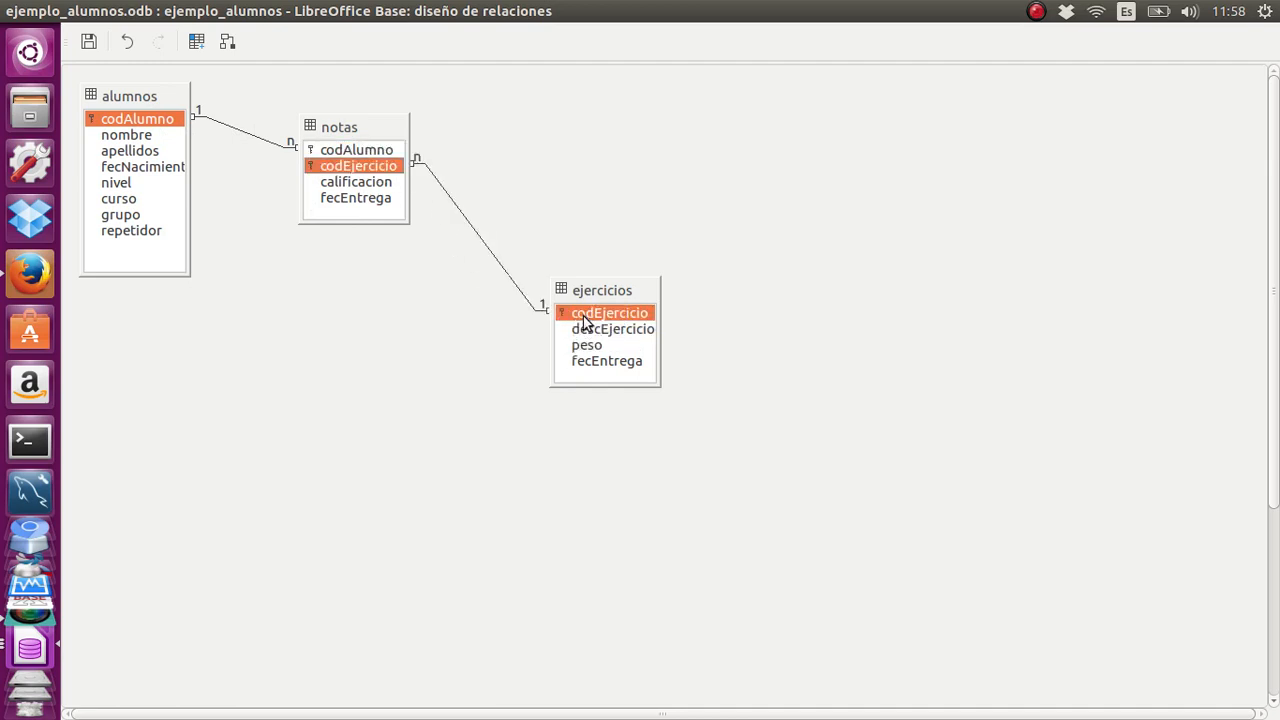
left_click(354, 154)
left_click(357, 168)
Examine the update and deletion options of the relationship between notas and alumnos, and dismiss them without applying changes.
double_click(242, 131)
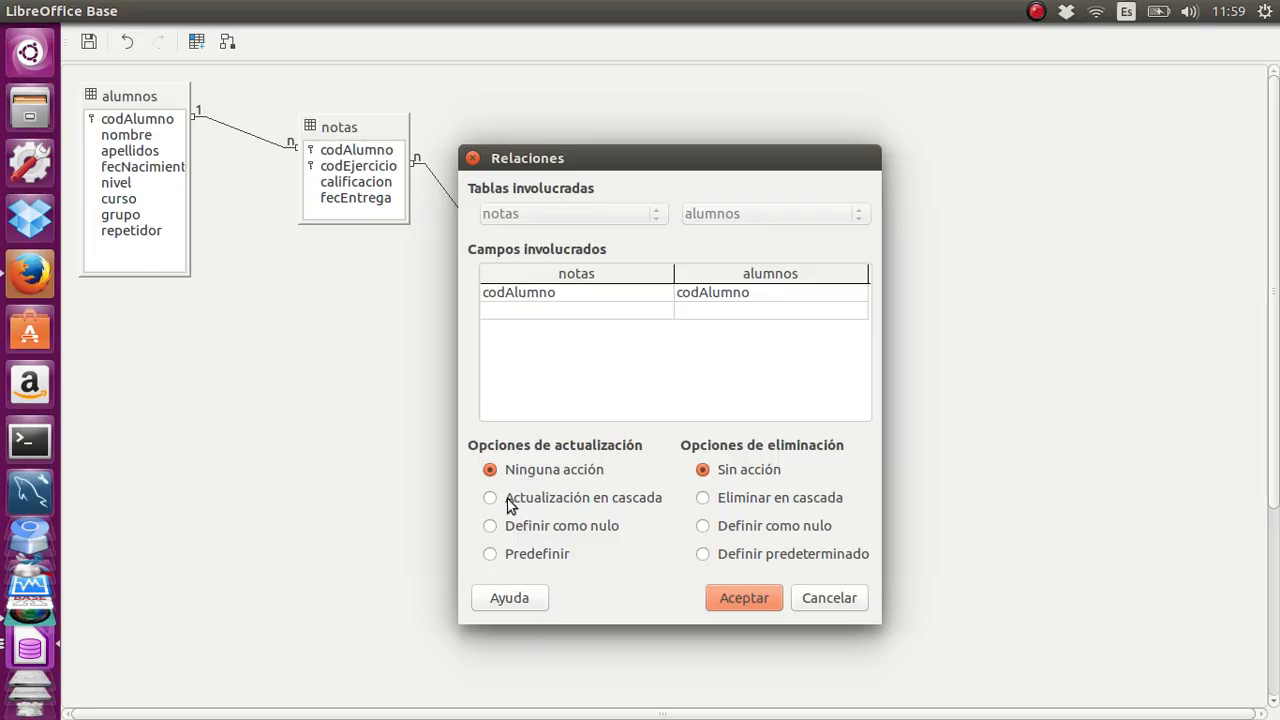
left_click(720, 500)
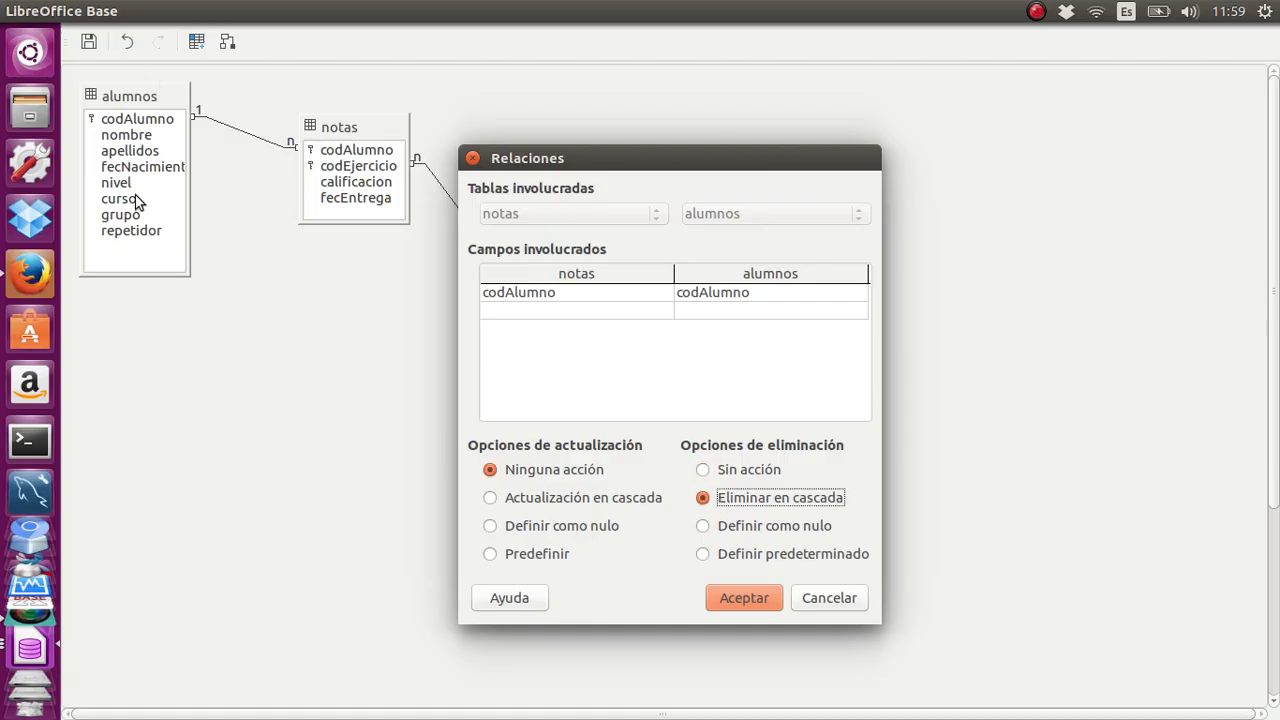
left_click(705, 526)
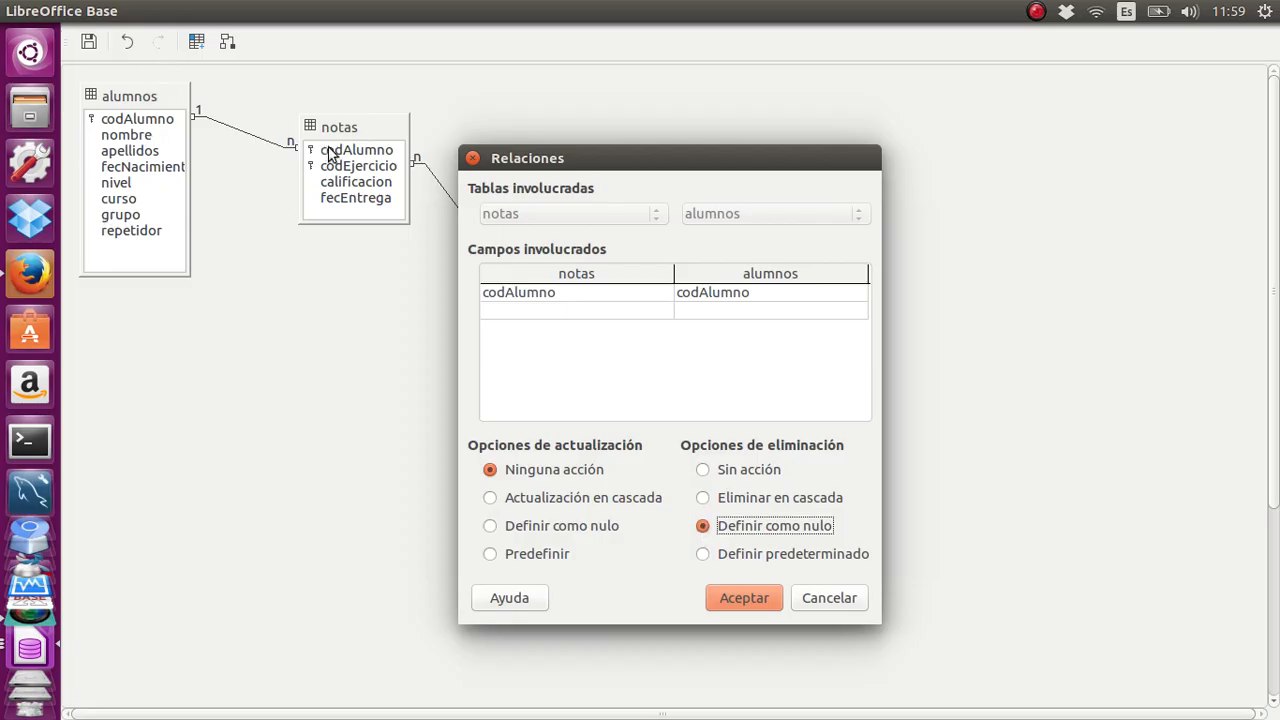
left_click(703, 470)
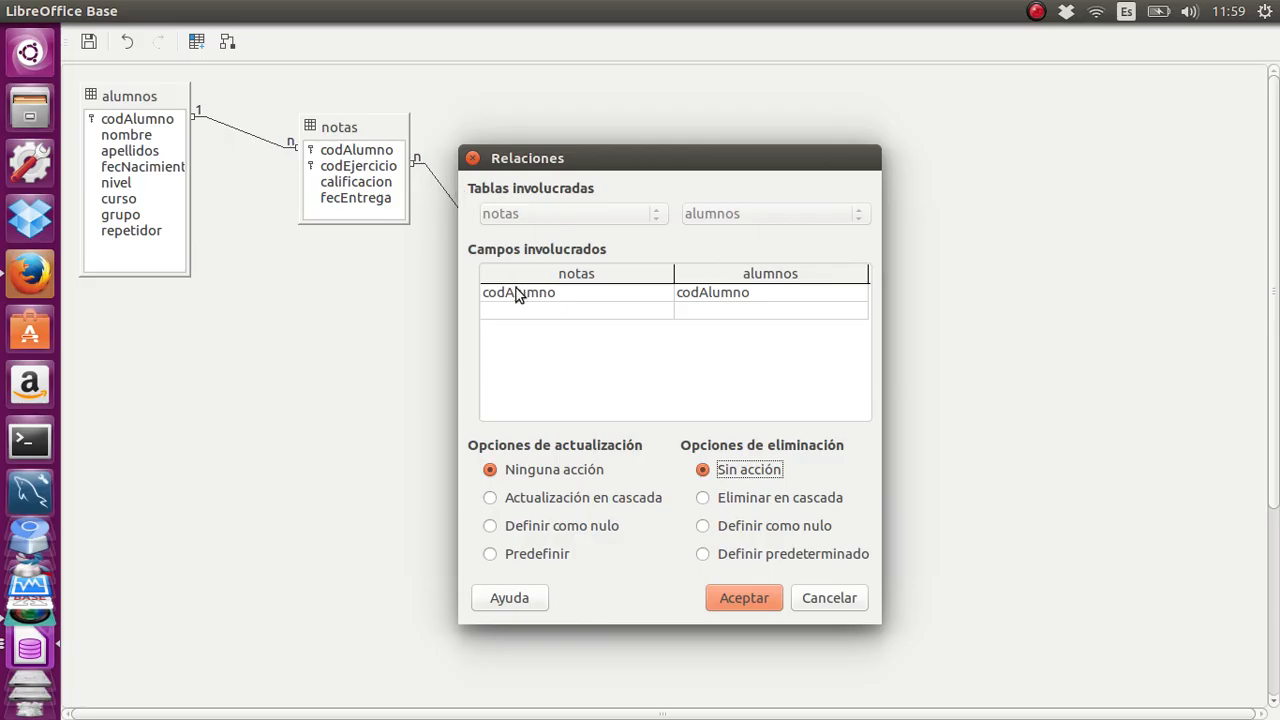
left_click(473, 158)
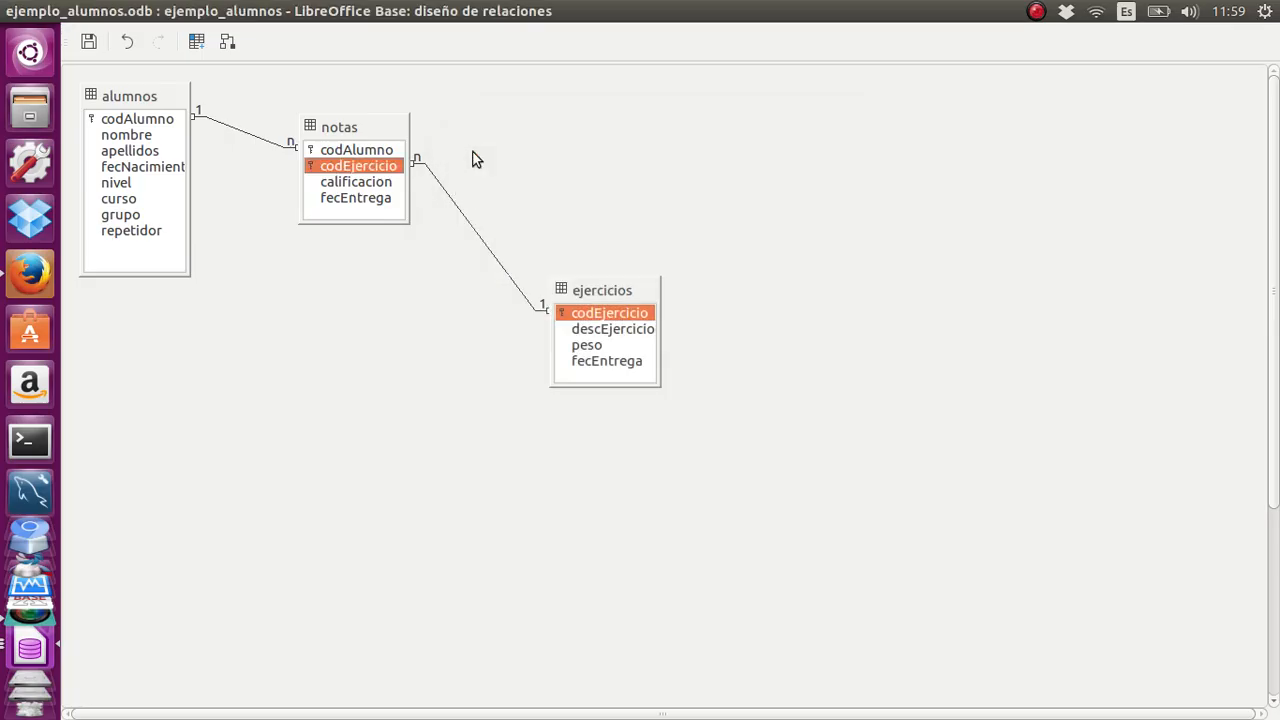
Save the relationship design and close it.
left_click(88, 41)
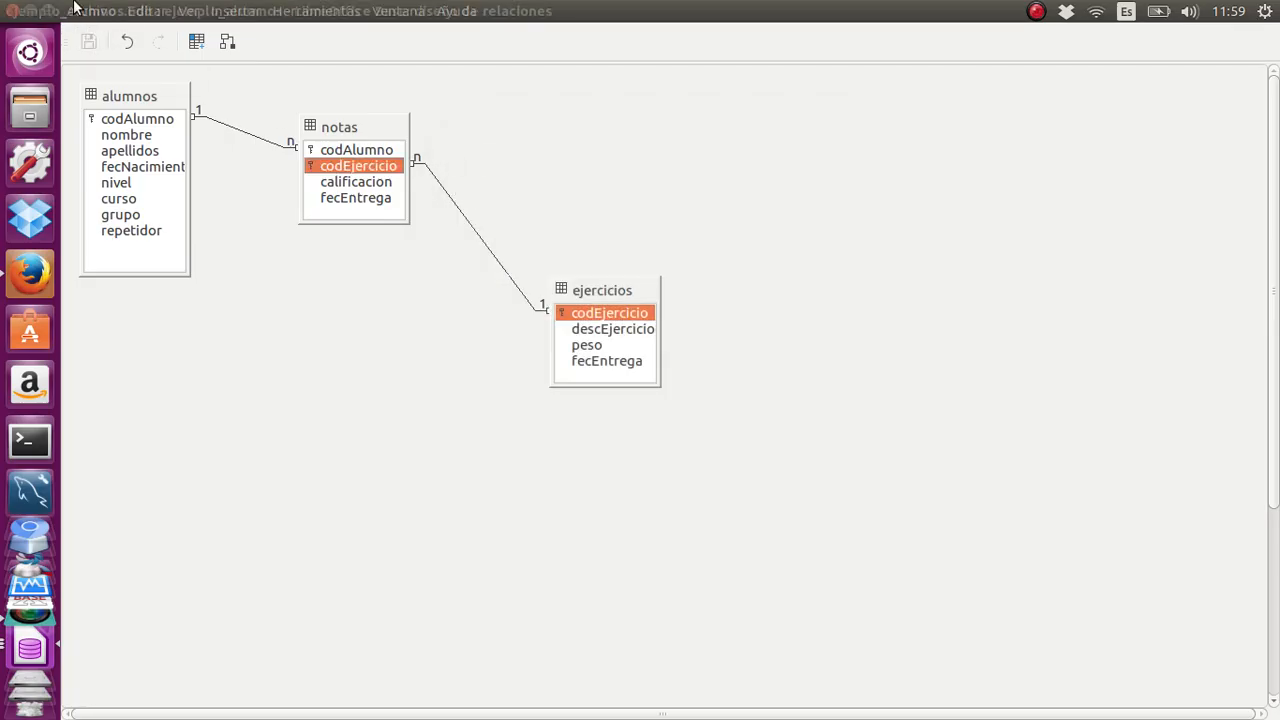
left_click(14, 10)
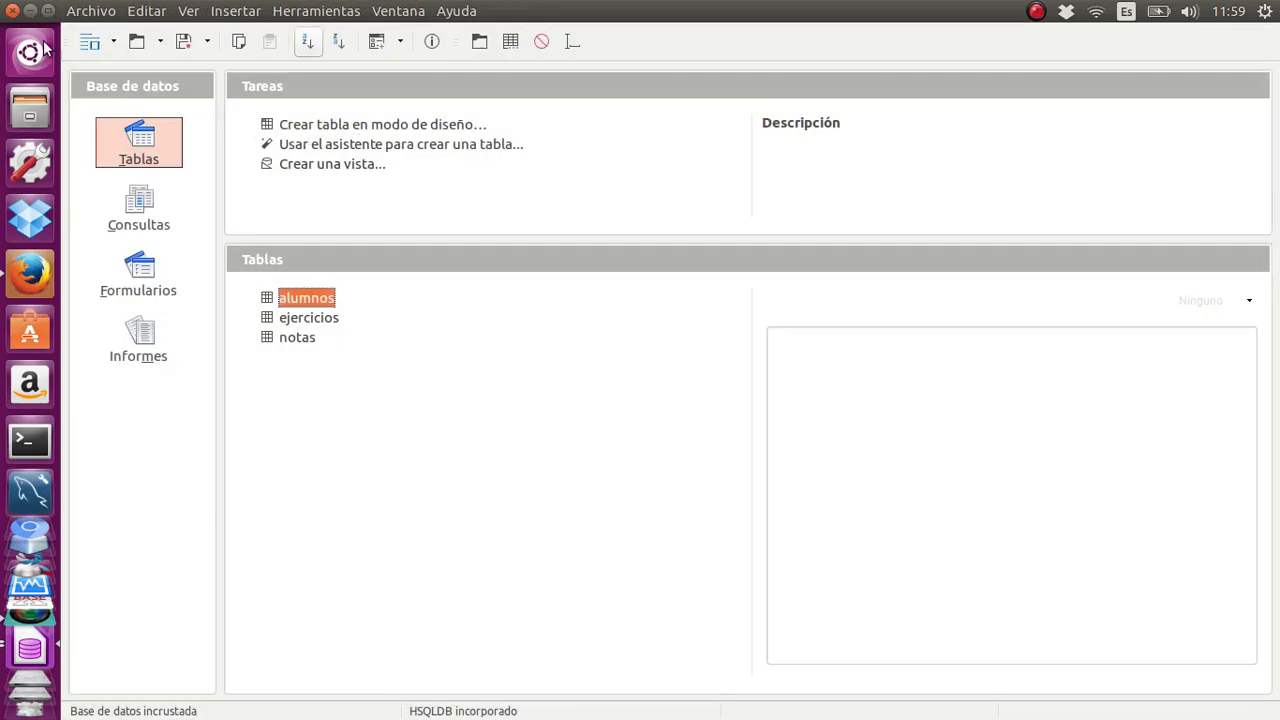
Start a new record in the alumnos table with codAlumno 2 and the student's first name, surnames and date of birth.
double_click(310, 300)
left_click(157, 459)
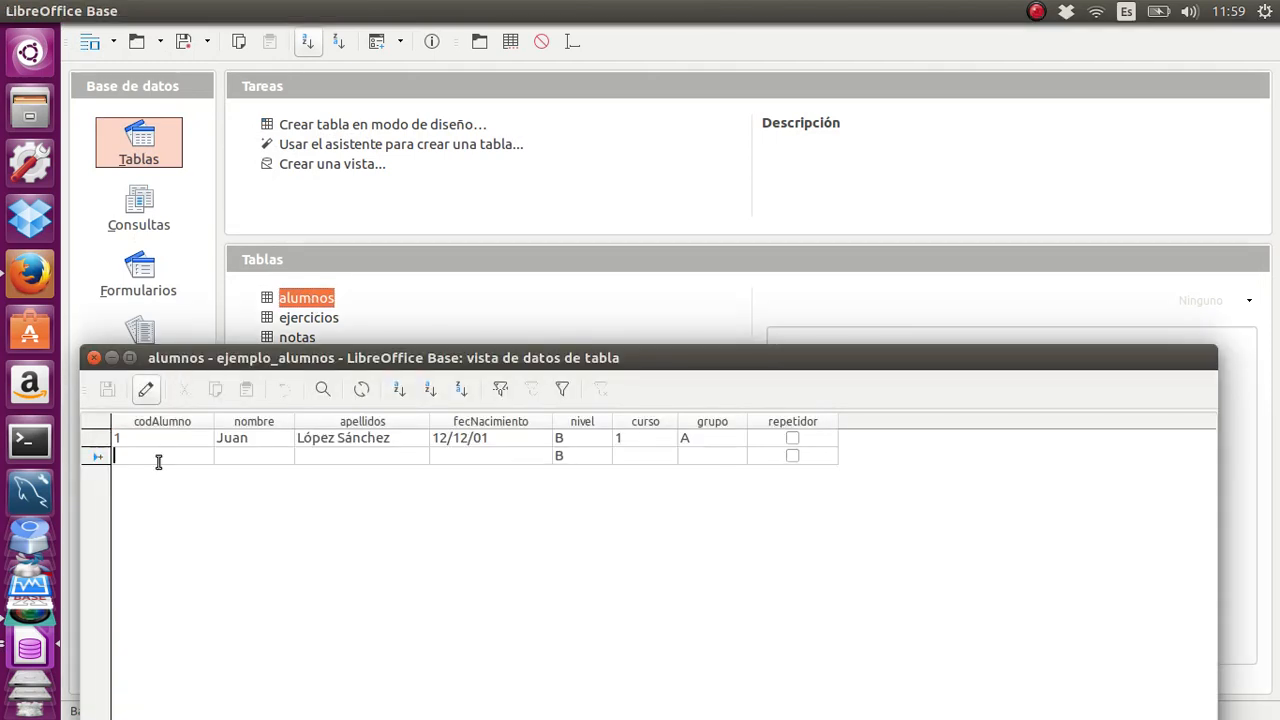
type("2")
key("Tab")
type("Ana")
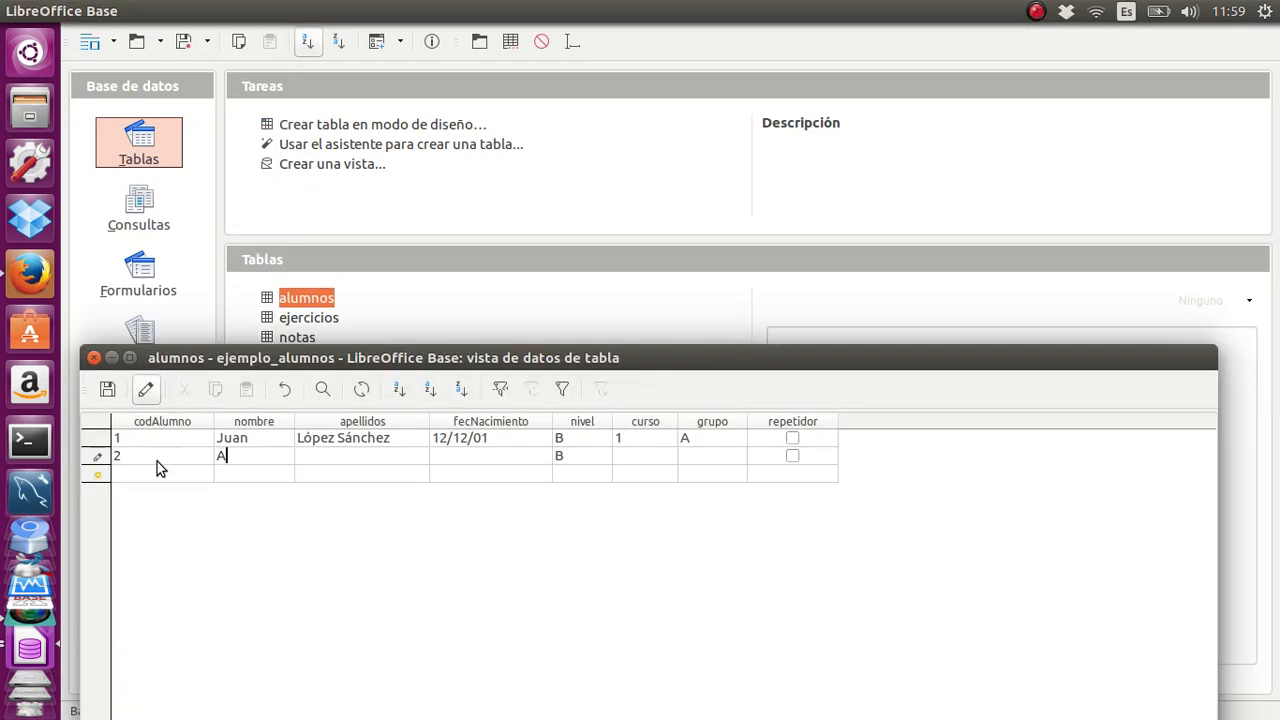
key("Tab")
type("Benítez Gil")
key("Tab")
type("10/12")
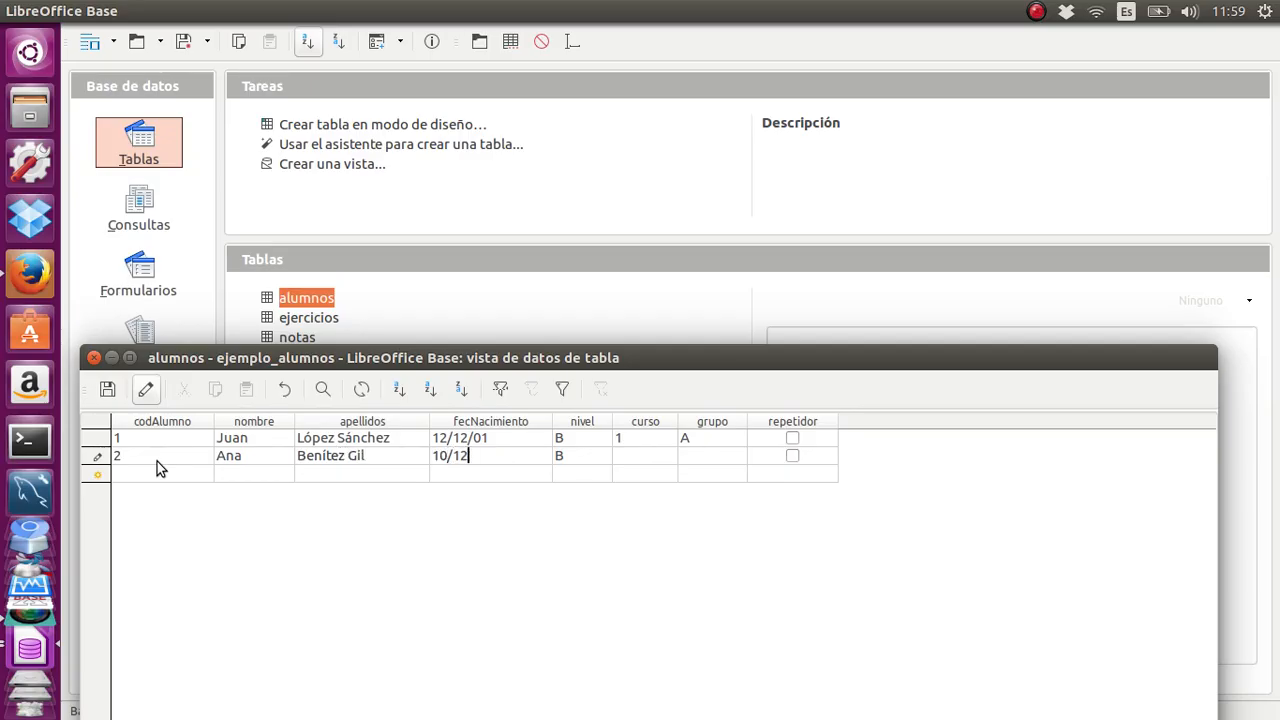
type("/2002")
Set the new student's curso to 1 and grupo to B, mark repetidor, save the record and close the alumnos table.
key("Tab")
key("Tab")
type("1")
key("Tab")
type("B")
key("Tab")
left_click(796, 457)
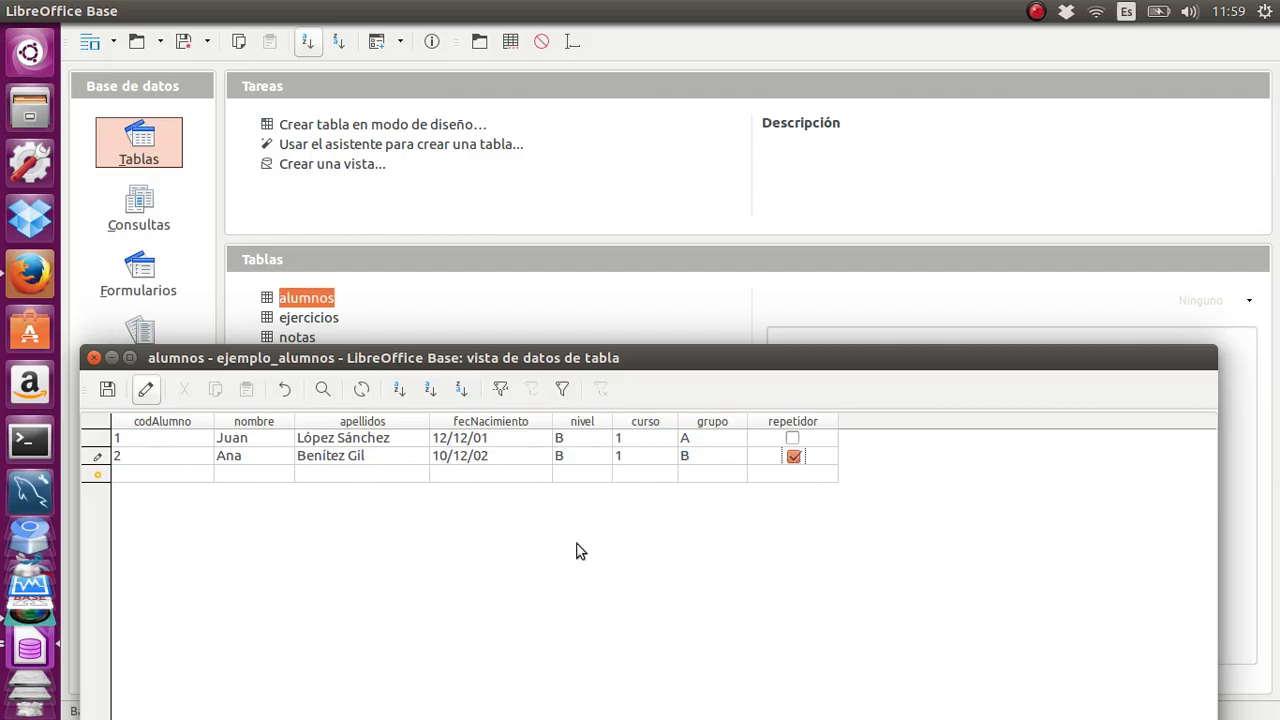
left_click(153, 476)
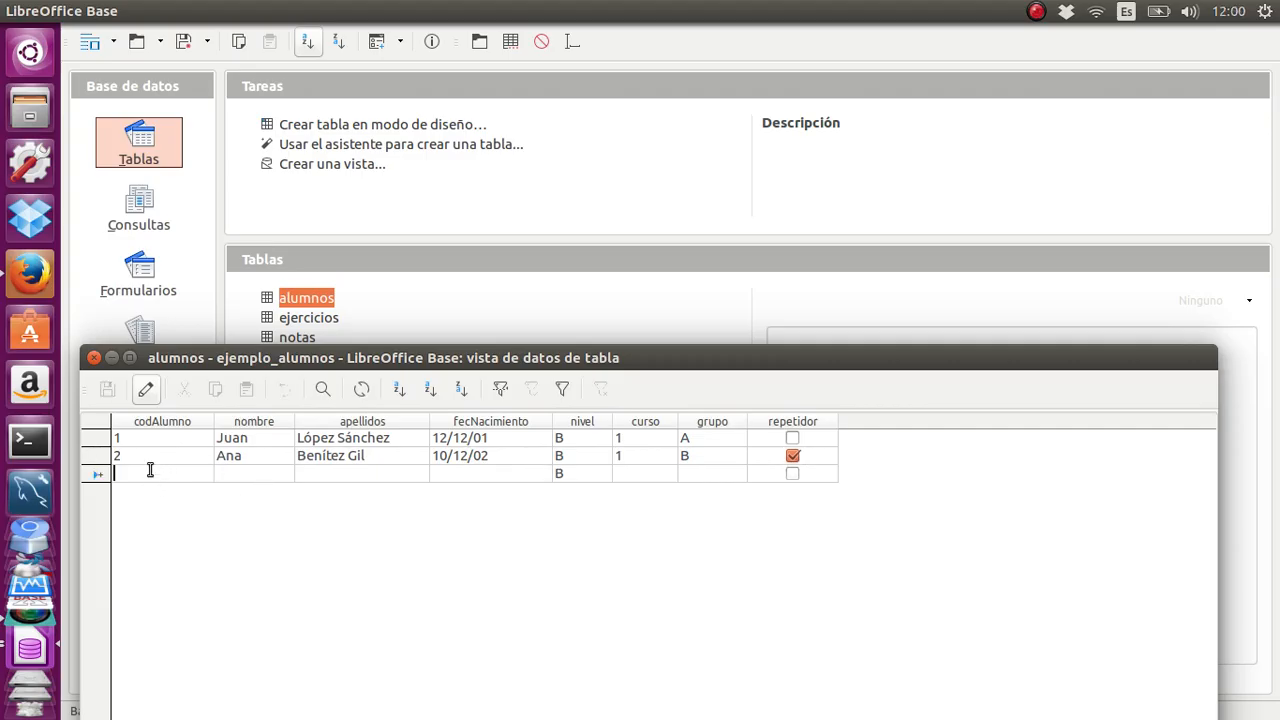
left_click(94, 359)
Try to add a notas record with codAlumno 3, codEjercicio A01 and calificacion 1.
double_click(292, 337)
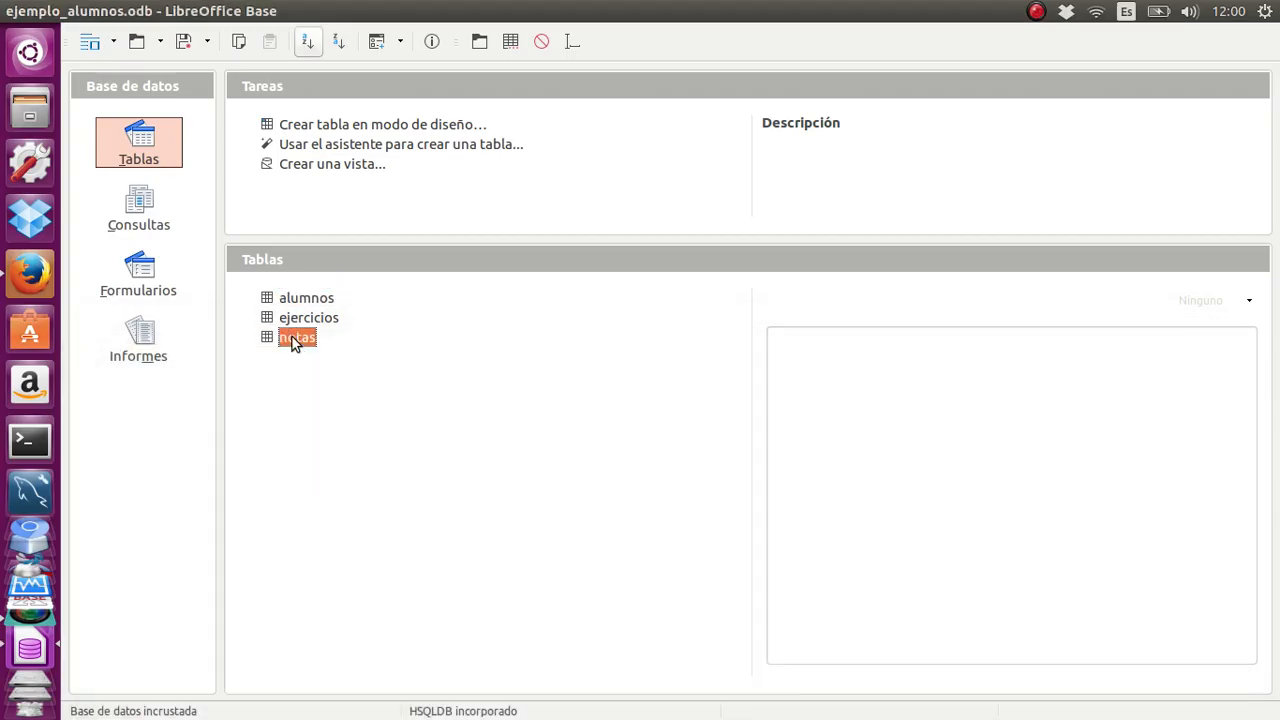
left_click(167, 180)
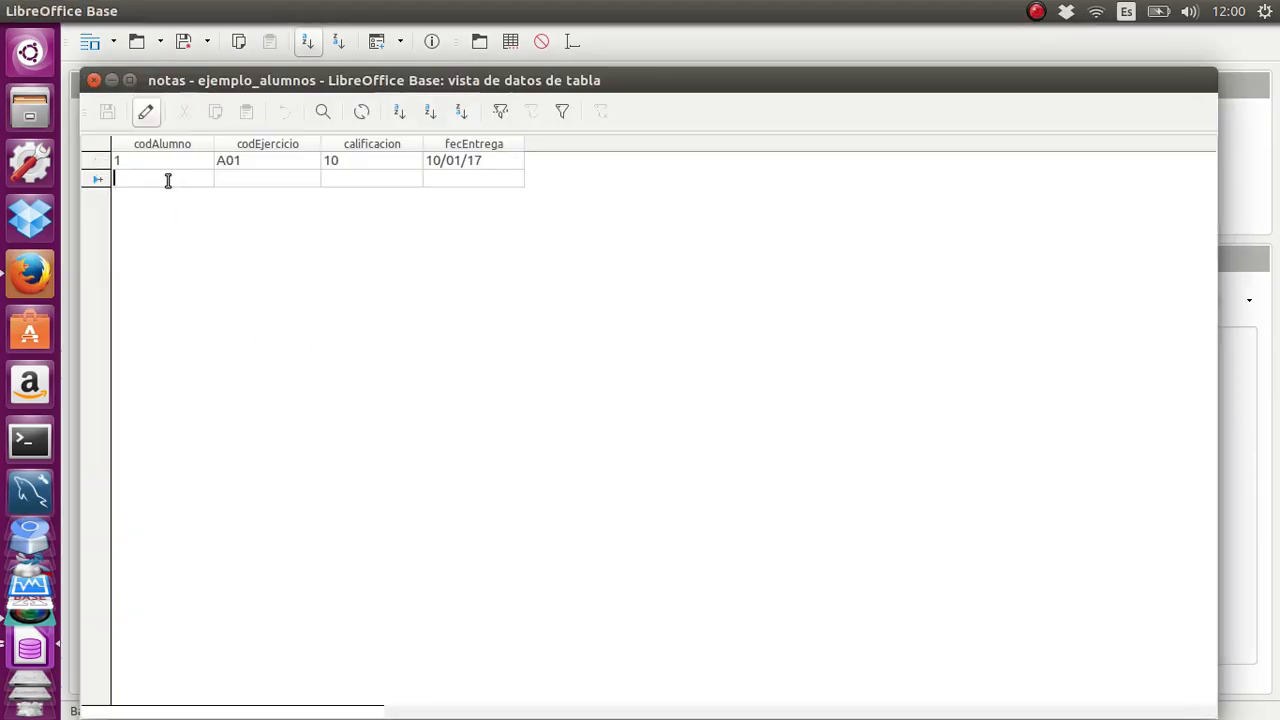
type("3")
left_click(234, 180)
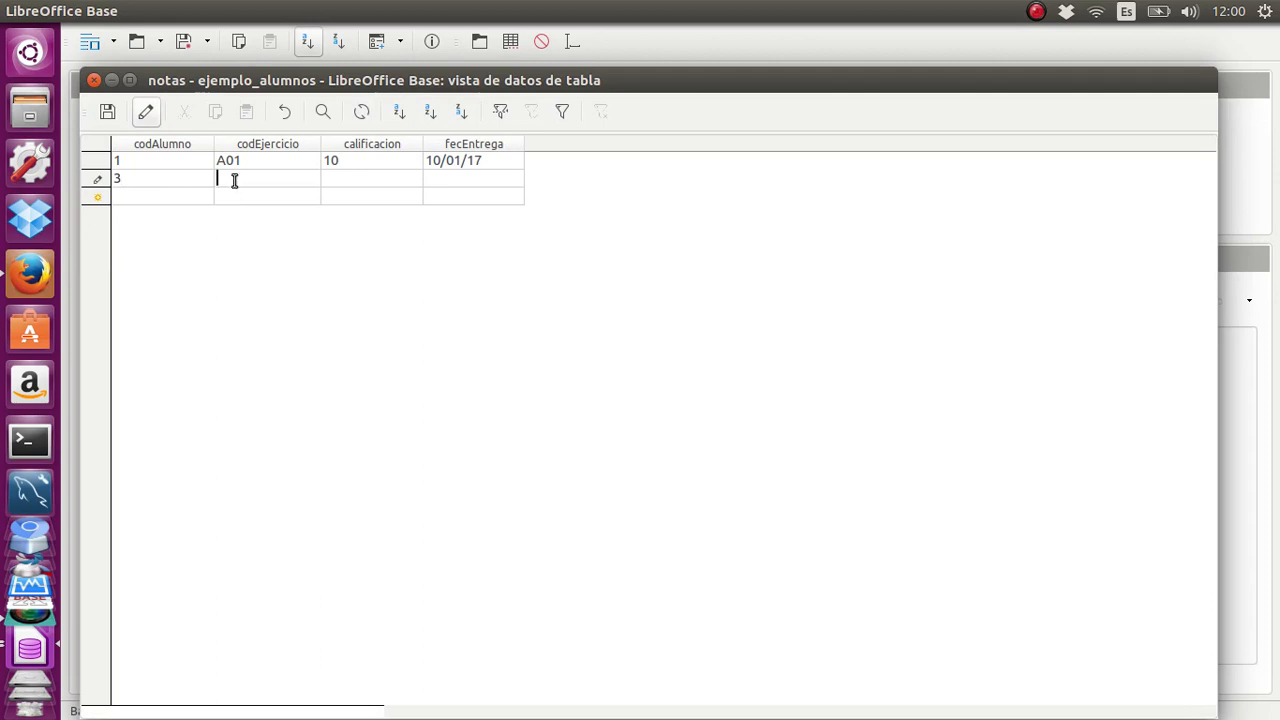
type("A01")
key("Tab")
type("1")
key("Tab")
key("Tab")
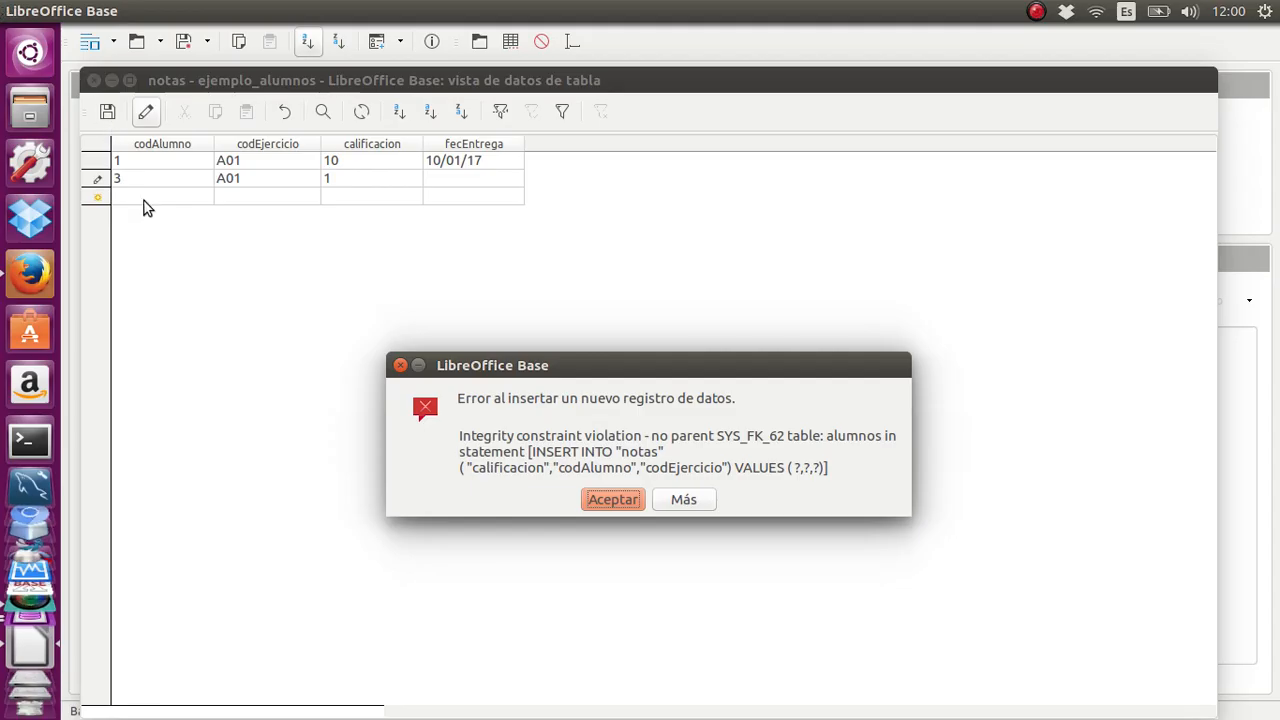
left_click(610, 499)
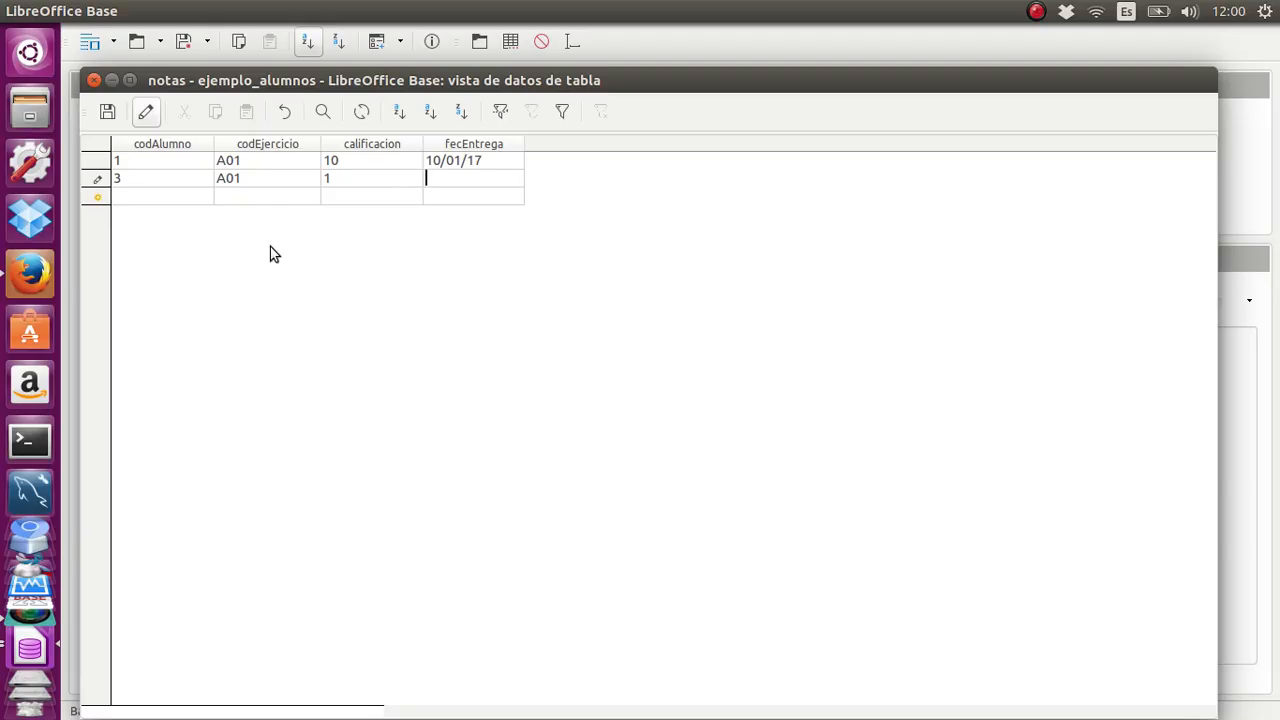
Change the new notas record's codAlumno to 2 and save the record.
left_click(145, 179)
key("BackSpace")
type("2")
left_click(165, 202)
left_click(117, 182)
double_click(240, 178)
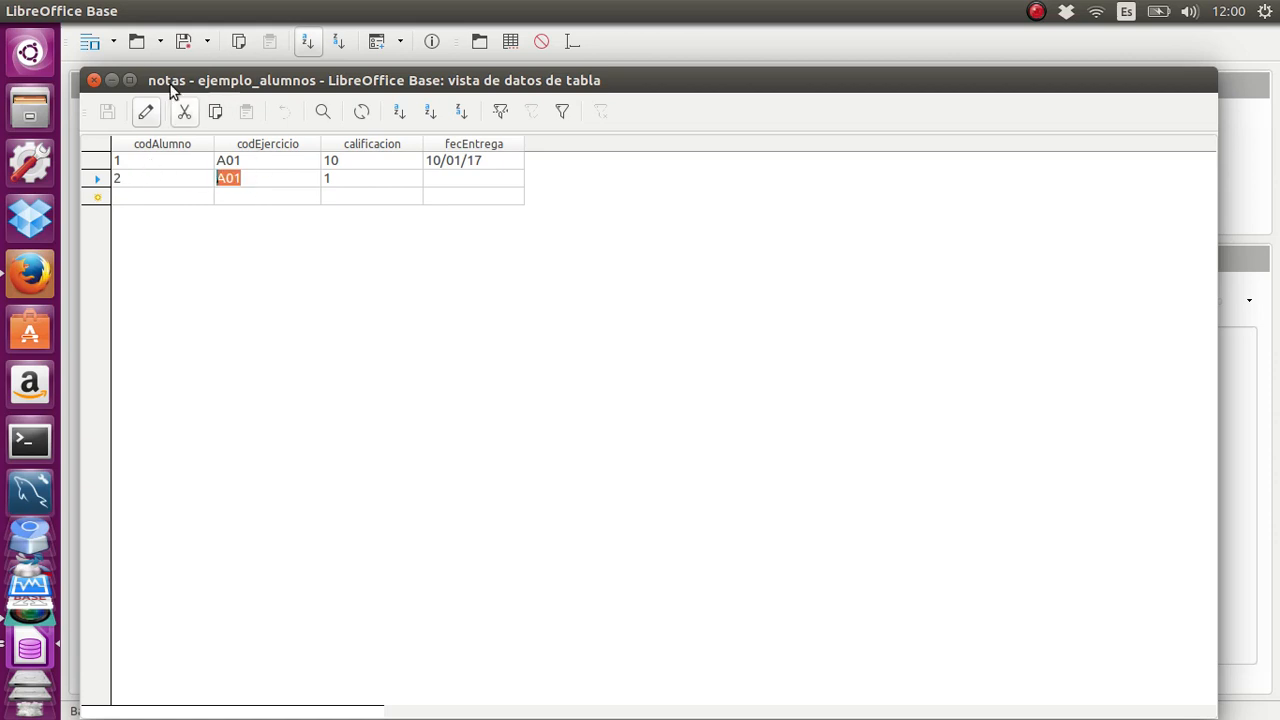
Close and reopen the notas table to check its stored records, and close it again.
left_click(93, 80)
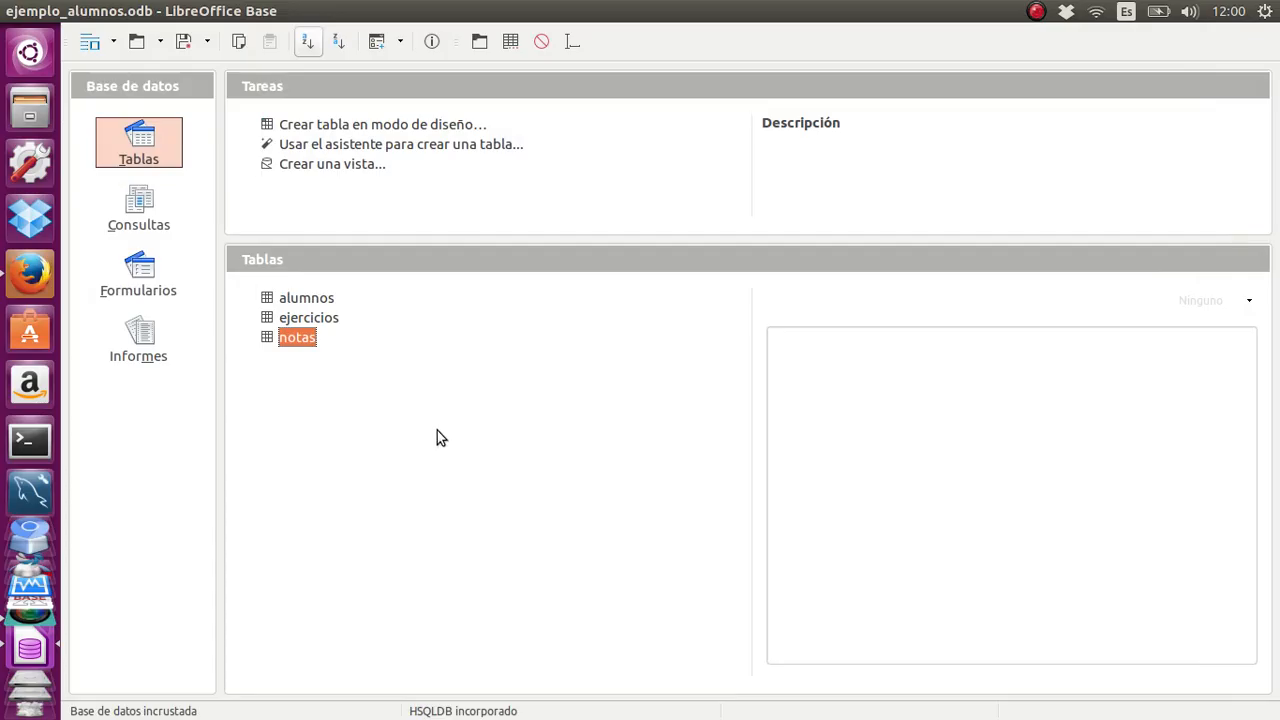
double_click(311, 341)
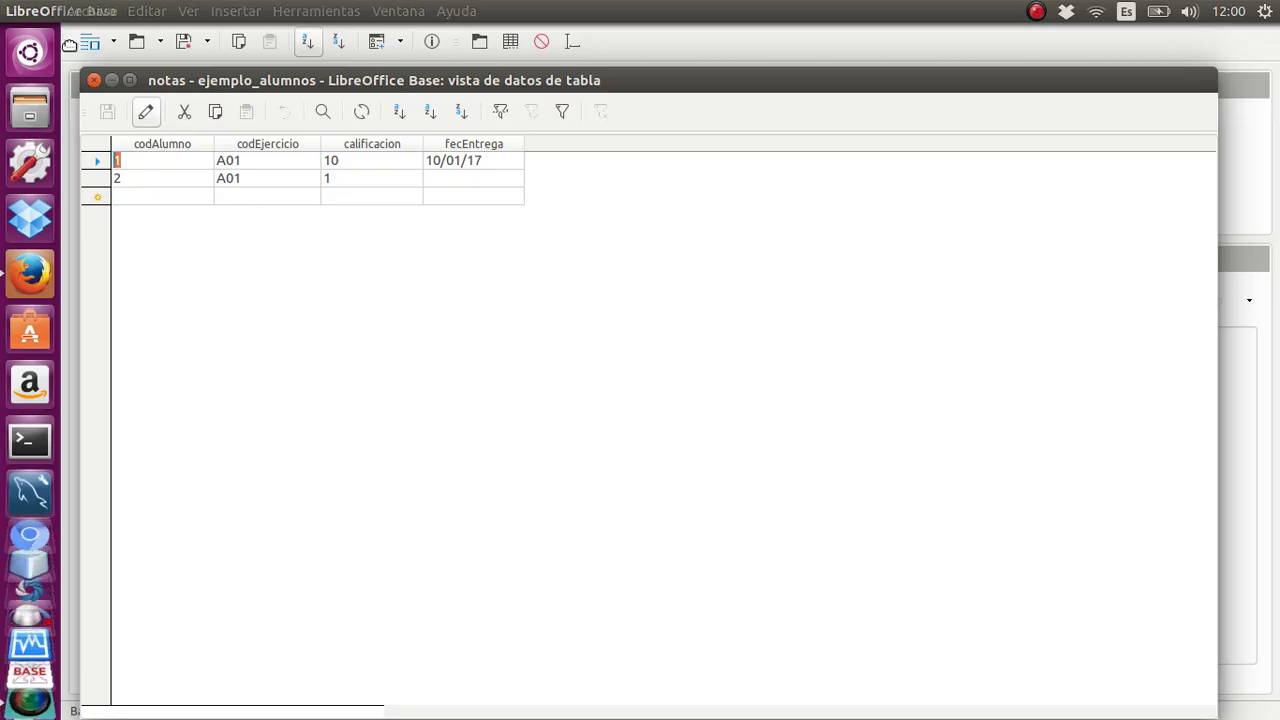
left_click(94, 80)
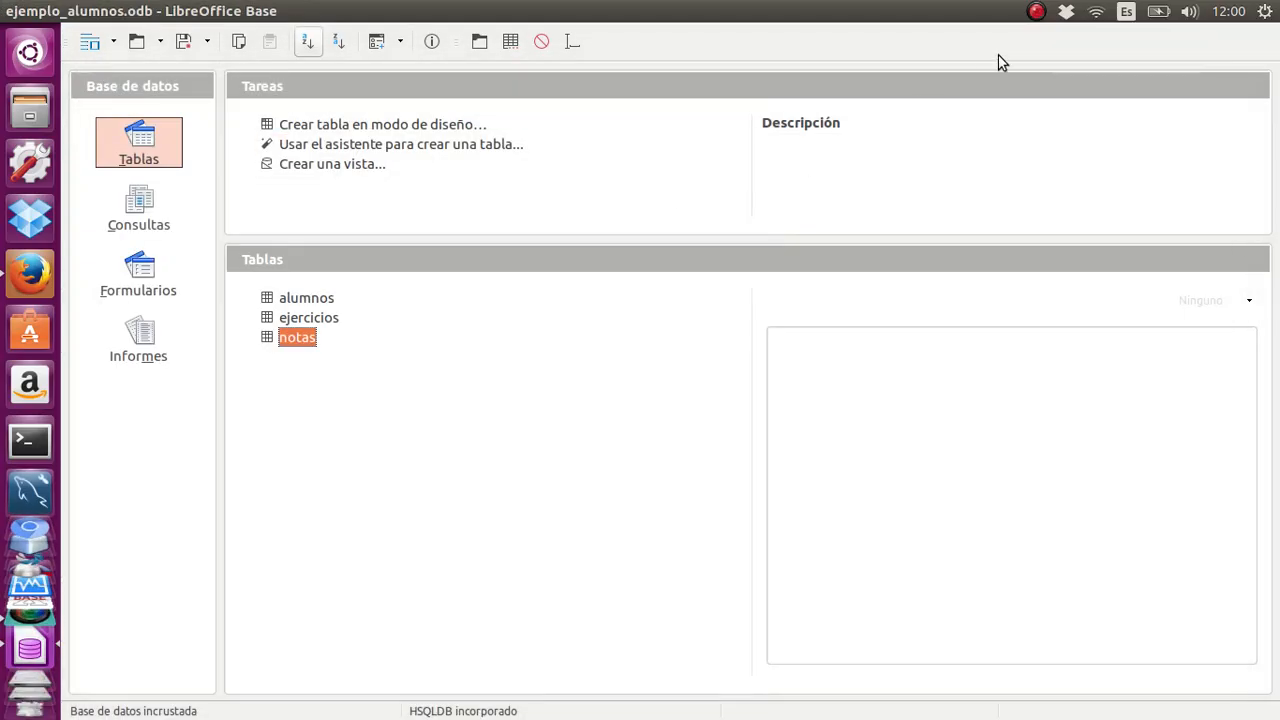